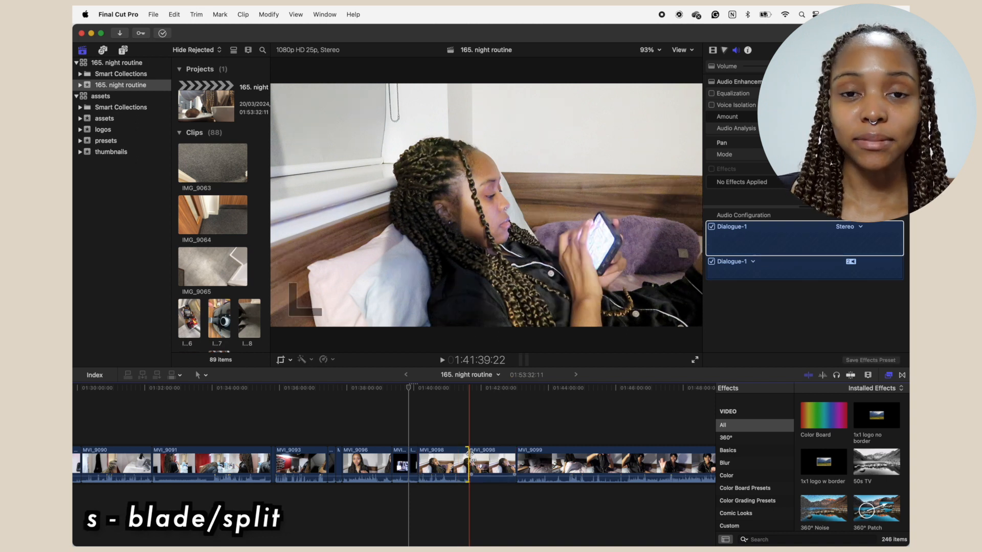
# - Add a marker at 01:41:50:07 in the second half of the split MVI_9098 clip and open it for editing
pyautogui.click(475, 456)
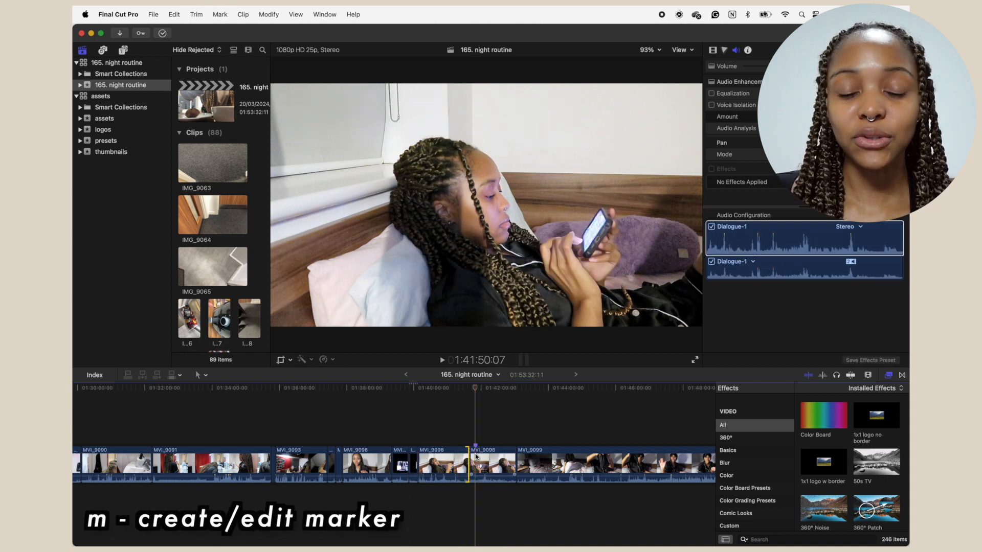
pyautogui.press('m')
pyautogui.press('m')
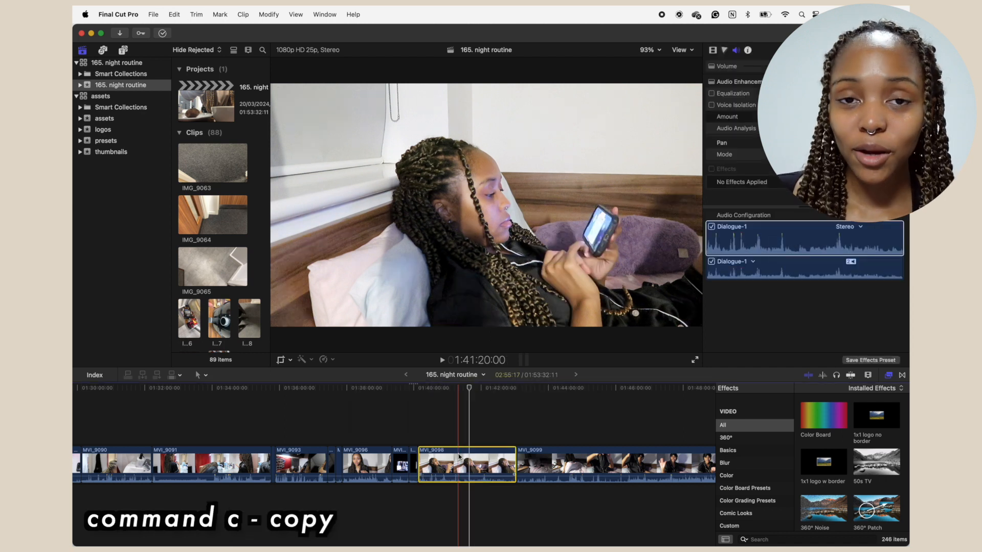
# - Try pasting a copy of the MVI_9098 clip at its end and cutting the clip from the timeline
pyautogui.press('Down')
pyautogui.press('super+v')
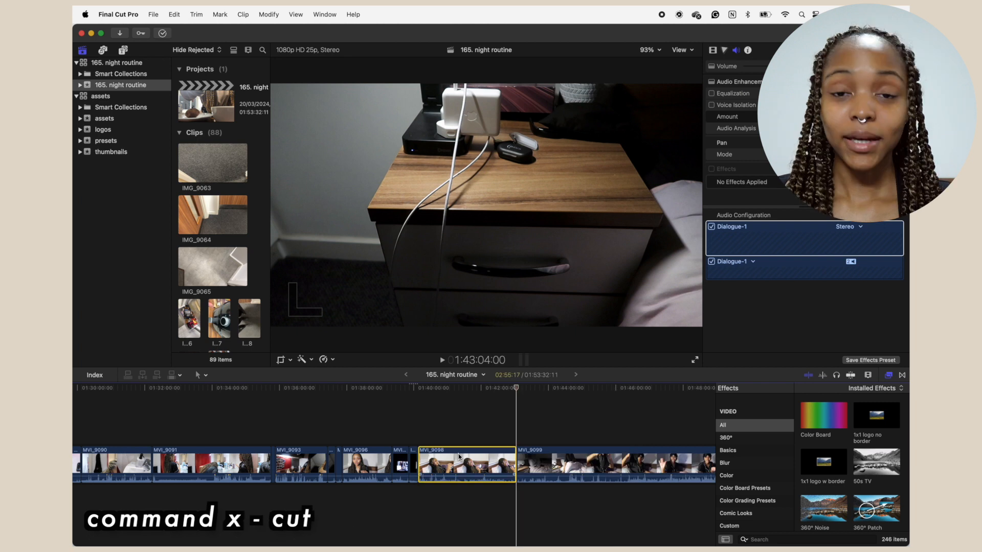
pyautogui.press('super+x')
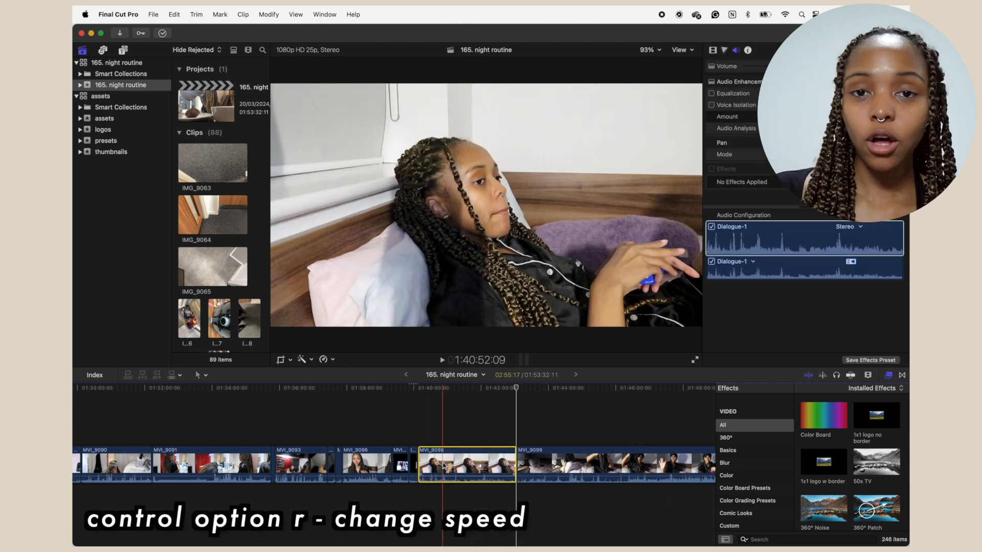
# - Open the custom speed settings for the MVI_9098 clip and confirm a forward rate of 100%
pyautogui.hotkey('ctrl', 'alt', 'r')
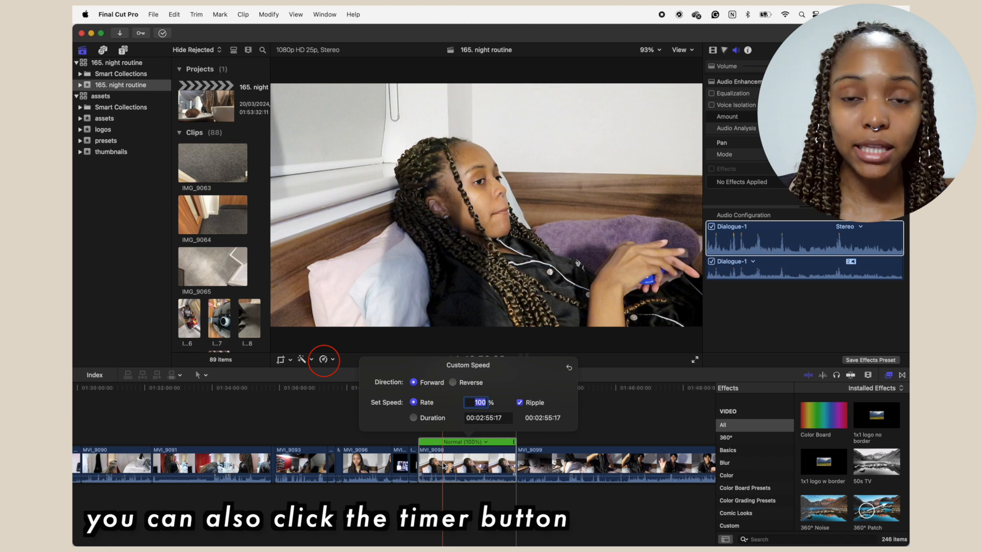
pyautogui.press('Return')
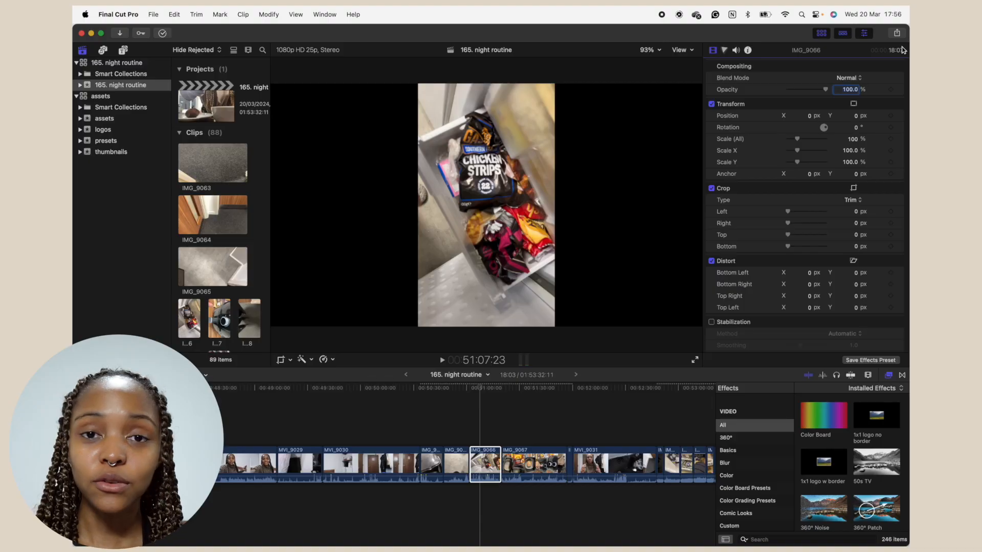
# - Rotate the vertical clip IMG_9066 by 90 degrees
pyautogui.click(855, 128)
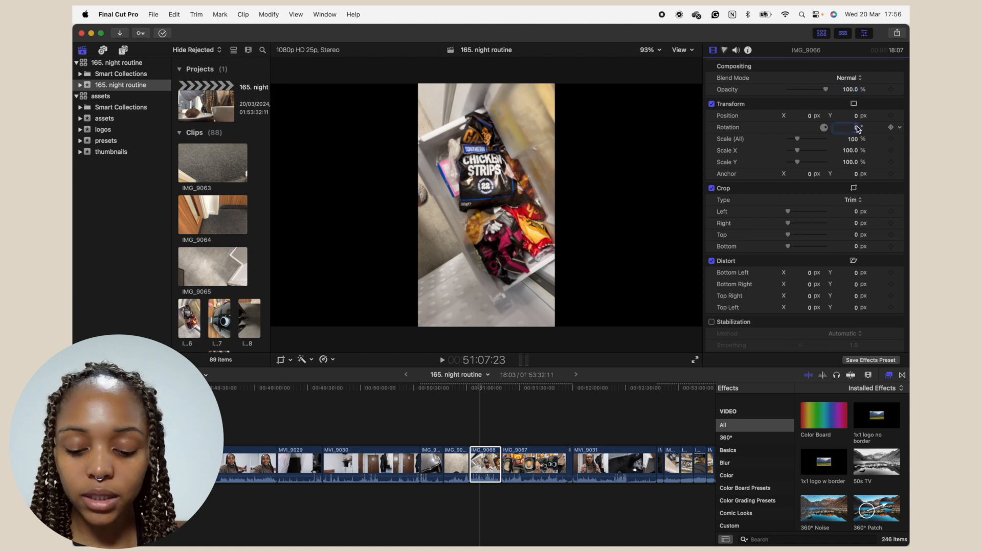
pyautogui.write('90')
pyautogui.press('Return')
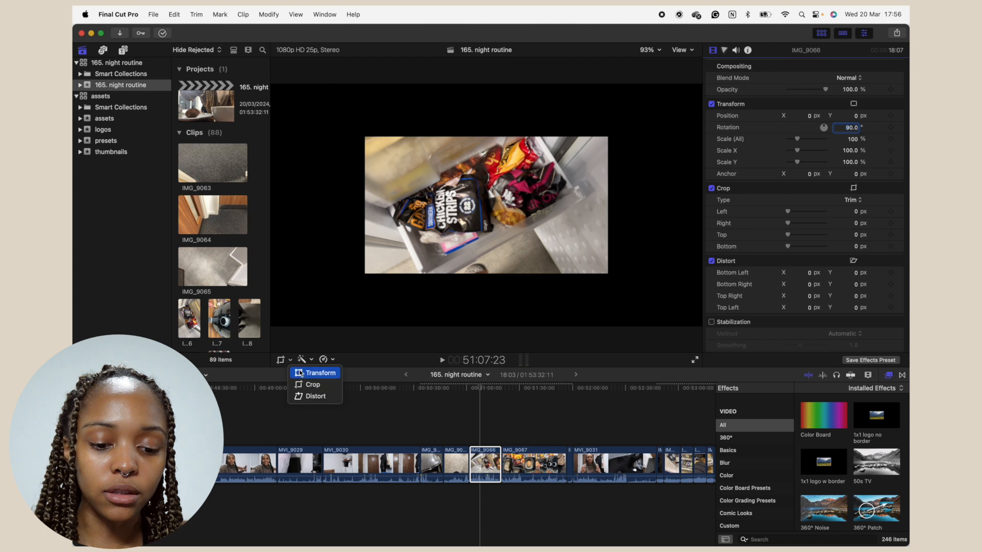
# - Scale the rotated IMG_9066 clip to about 179% with the Transform tool so it fills the frame
pyautogui.click(301, 372)
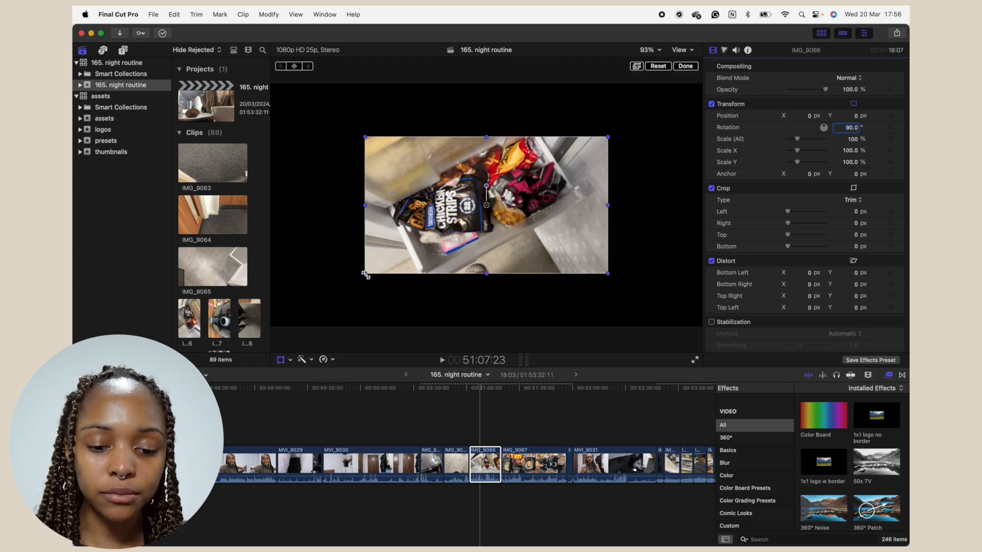
pyautogui.moveTo(365, 274); pyautogui.dragTo(268, 325)
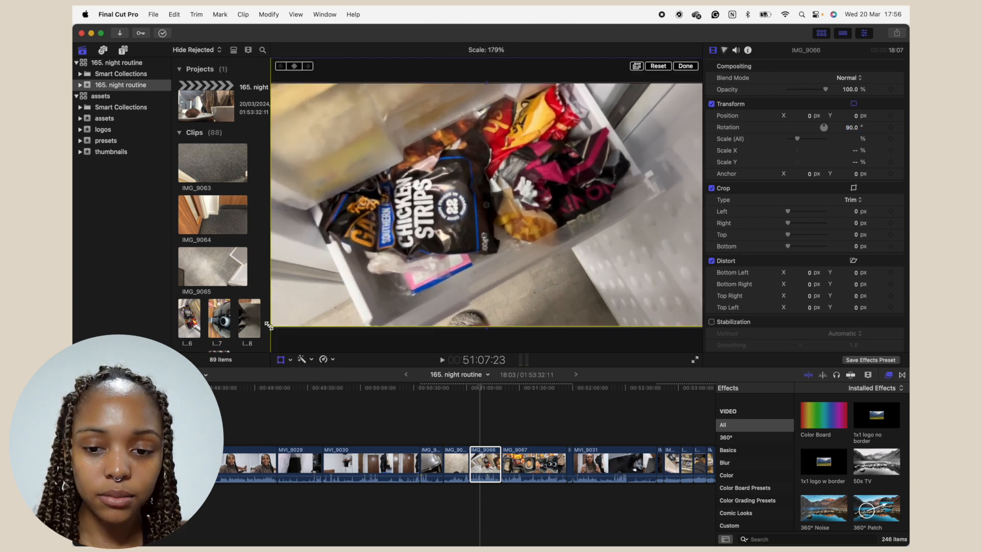
pyautogui.click(684, 66)
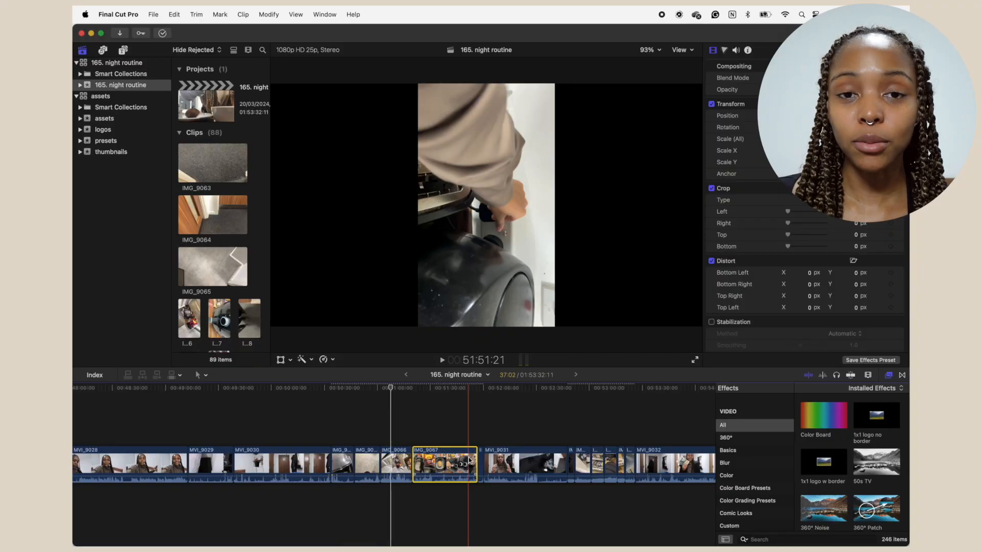
# - Inspect the short clips around IMG_9077 by magnifying the timeline there and returning to a wider view
pyautogui.click(481, 460)
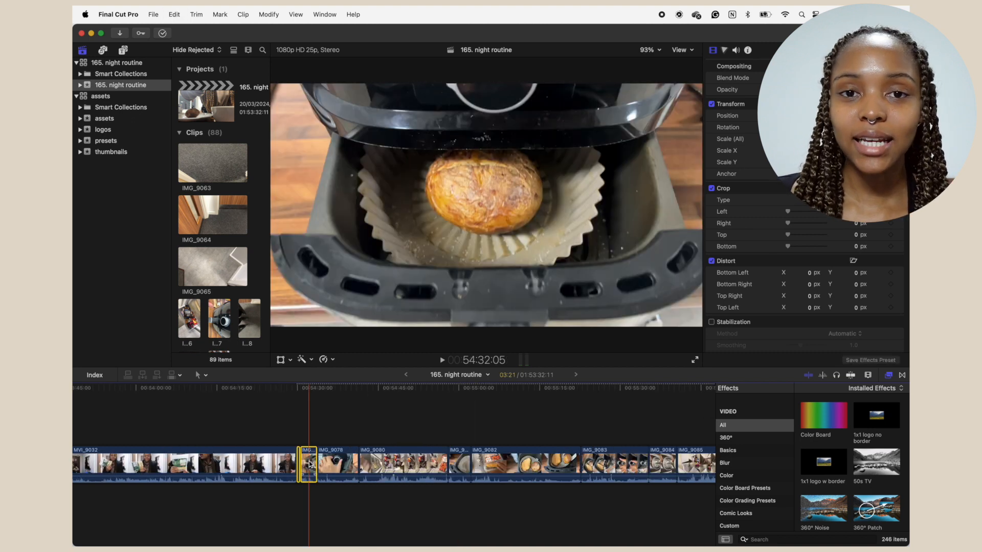
pyautogui.press('super+equal')
pyautogui.press('super+equal')
pyautogui.press('super+equal')
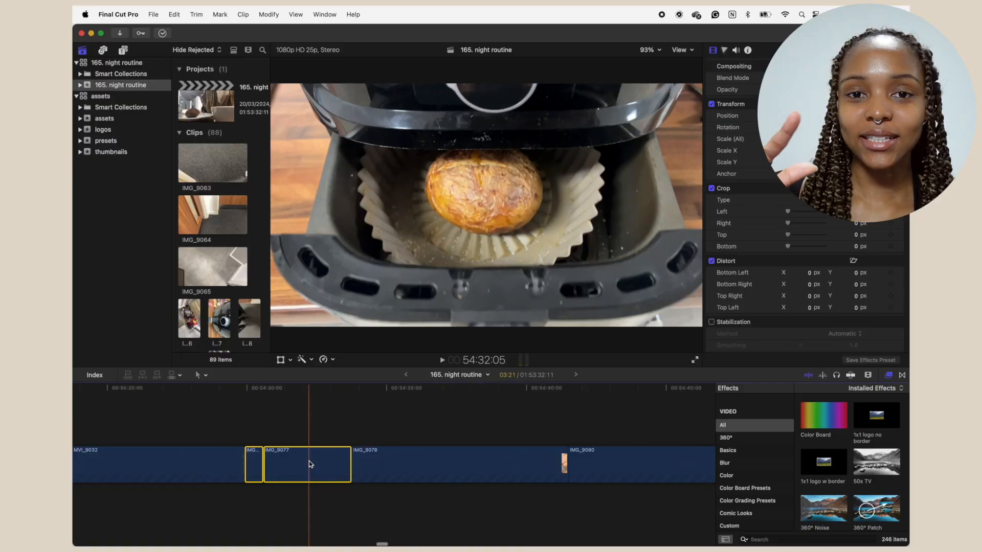
pyautogui.press('super+minus')
pyautogui.press('space')
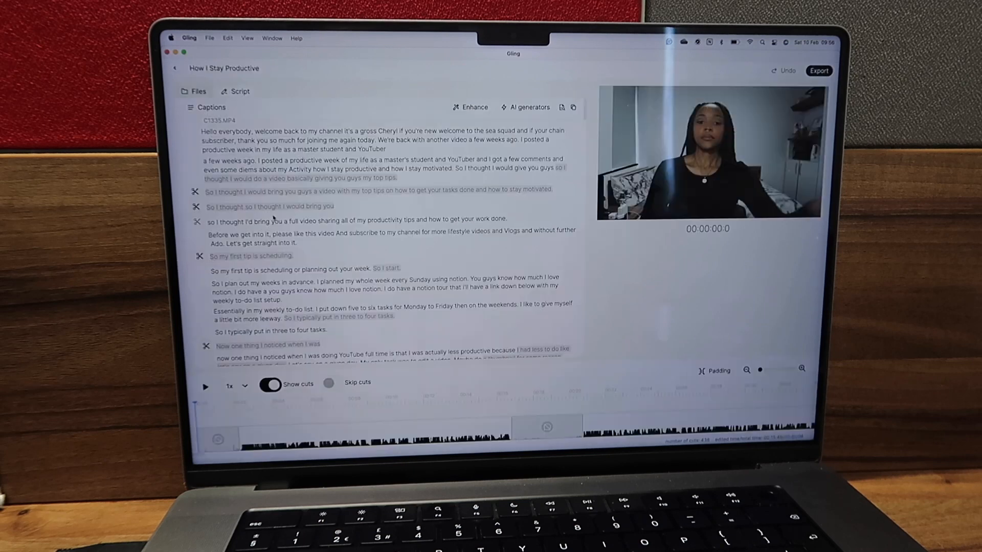
# - In Gling, look through the How I Stay Productive transcript and its marked cuts
pyautogui.scroll(-5, 274, 217)
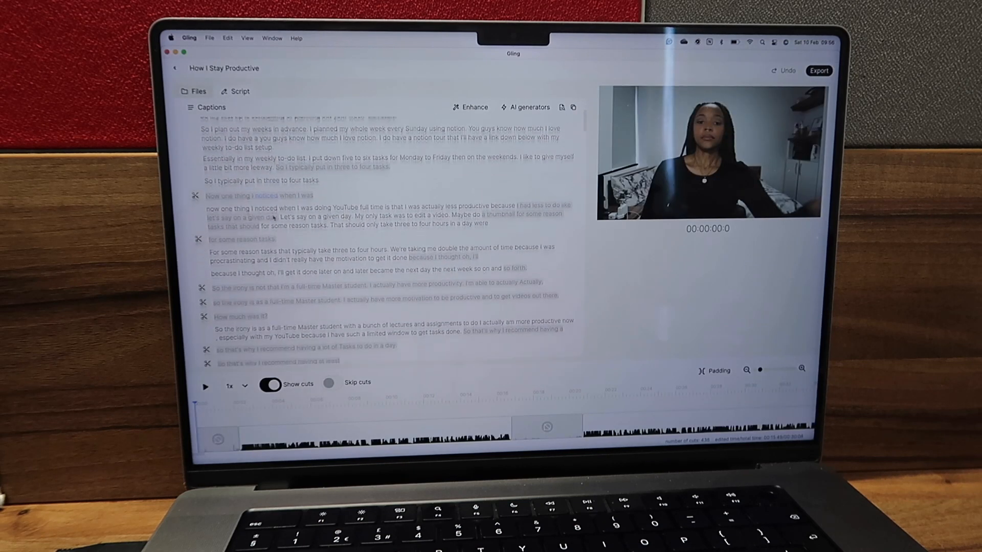
pyautogui.scroll(-5, 274, 217)
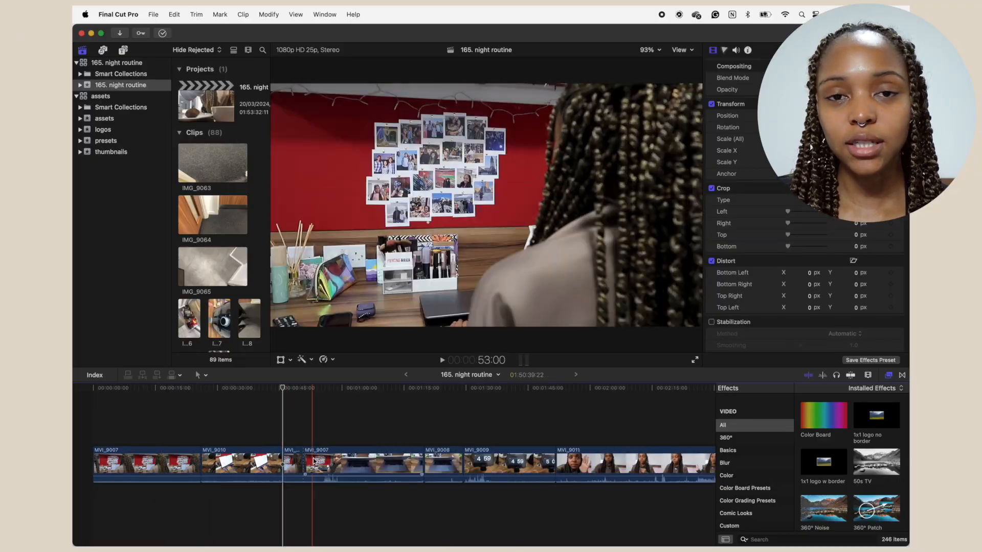
# - In Final Cut Pro, delete the unwanted MVI_9008 section before MVI_9009 and play the following footage
pyautogui.click(308, 459)
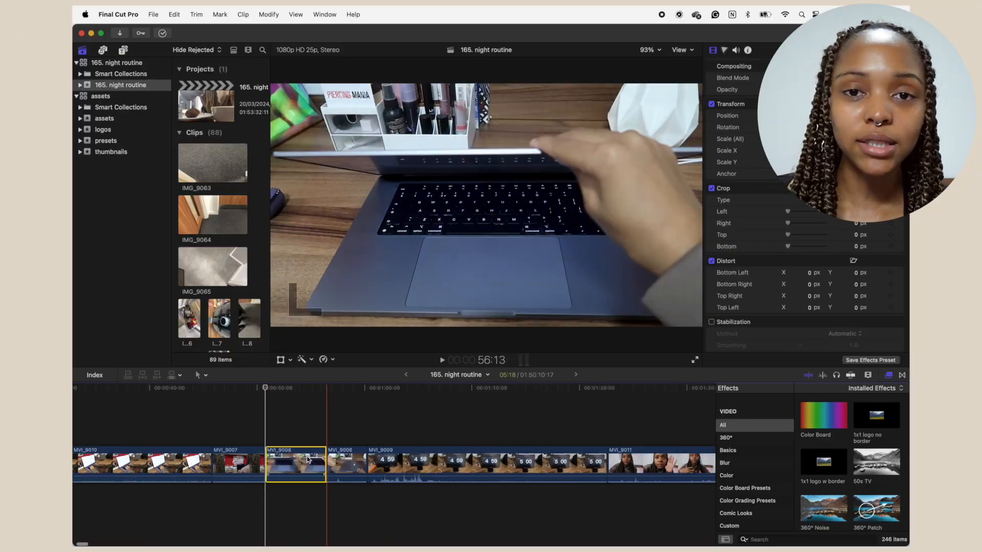
pyautogui.press('Delete')
pyautogui.hscroll(-10, 585, 459)
pyautogui.hscroll(10, 390, 427)
pyautogui.press('space')
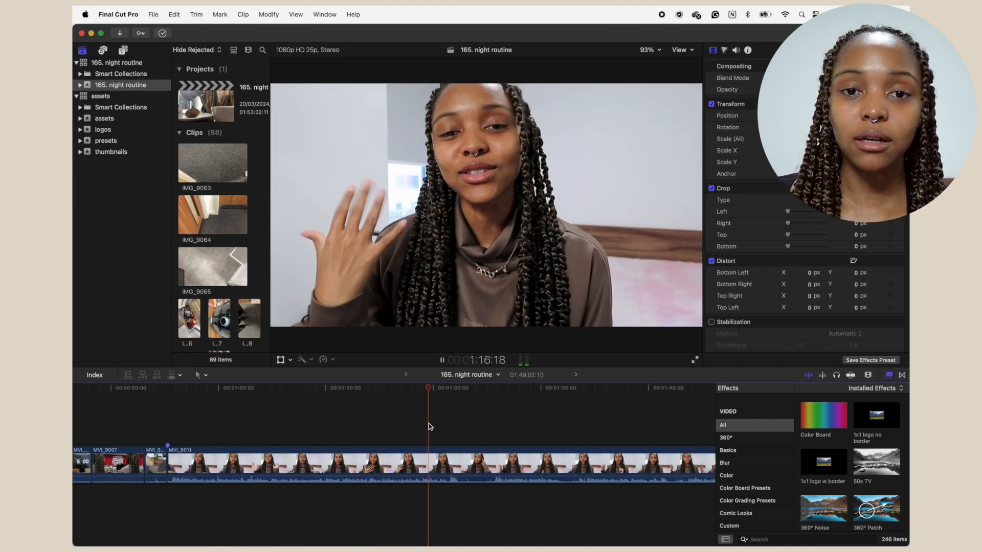
# - Split the talking clip MVI_9011 and delete two unwanted sections from it
pyautogui.press('super+b')
pyautogui.hscroll(5, 483, 433)
pyautogui.press('super+b')
pyautogui.press('Delete')
pyautogui.hscroll(5, 358, 453)
pyautogui.click(374, 460)
pyautogui.press('Delete')
# - Add a marker at the start of the MVI_9012 footage
pyautogui.hscroll(10, 639, 418)
pyautogui.hscroll(-10, 639, 419)
pyautogui.press('m')
# - Split MVI_9012 into several pieces and delete the unwanted piece
pyautogui.hscroll(3, 447, 434)
pyautogui.press('super+b')
pyautogui.press('super+b')
pyautogui.hscroll(4, 503, 430)
pyautogui.press('super+b')
pyautogui.click(381, 460)
pyautogui.press('Delete')
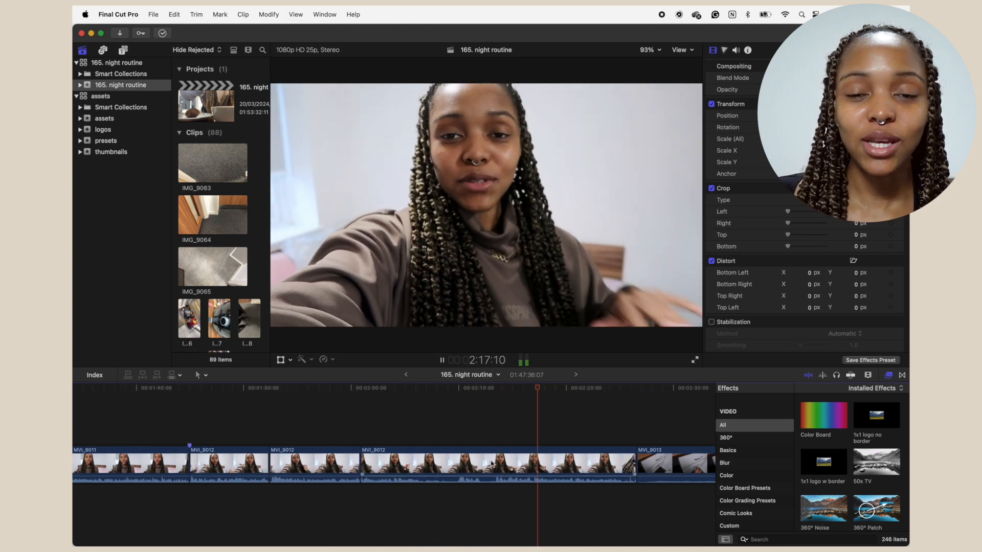
# - Continue the rough cut from MVI_9012 onward, splitting the footage and deleting three more unwanted sections
pyautogui.hscroll(3, 528, 450)
pyautogui.press('super+b')
pyautogui.click(387, 460)
pyautogui.press('Delete')
pyautogui.press('super+b')
pyautogui.press('super+b')
pyautogui.press('Delete')
pyautogui.press('super+b')
pyautogui.click(379, 460)
pyautogui.press('Delete')
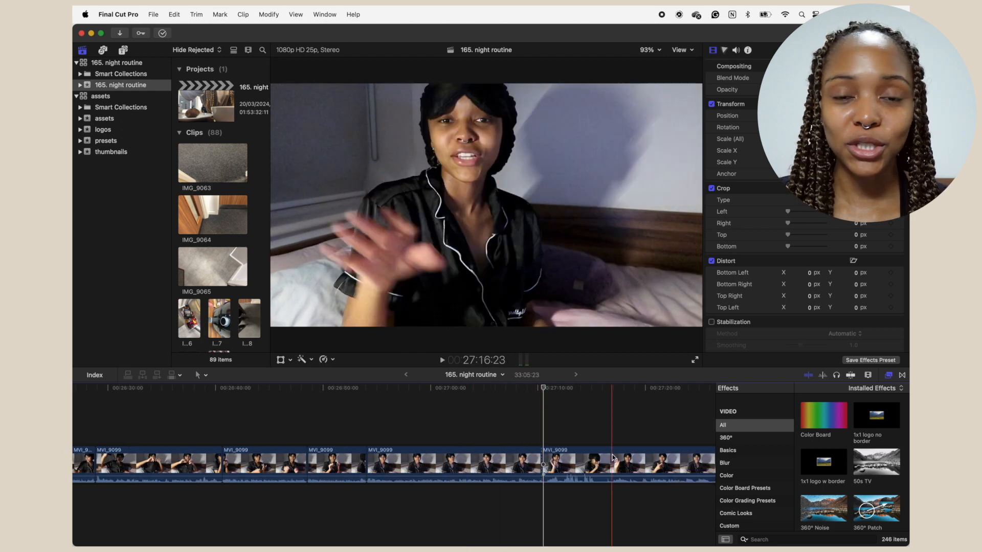
# - Split the MVI_9099 footage between about 27:16 and 27:56 and delete the unwanted piece
pyautogui.press('super+b')
pyautogui.moveTo(300, 464); pyautogui.dragTo(423, 463)
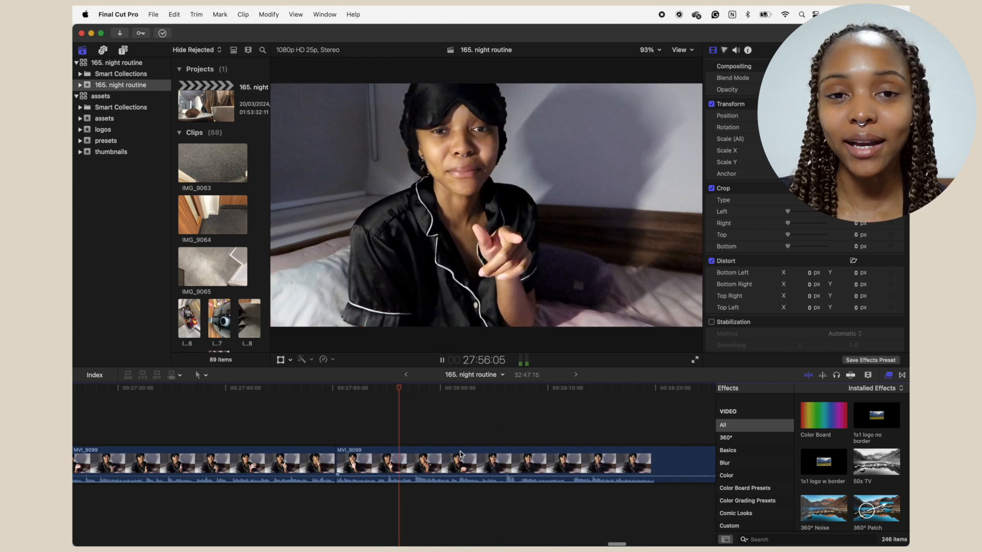
pyautogui.press('super+b')
pyautogui.hscroll(5, 475, 458)
pyautogui.press('super+b')
pyautogui.press('Delete')
# - Split the MVI_9099 footage after about 28:00 and delete two further unwanted sections
pyautogui.hscroll(6, 481, 442)
pyautogui.hscroll(-5, 462, 448)
pyautogui.press('super+b')
pyautogui.click(504, 461)
pyautogui.press('Delete')
pyautogui.hscroll(5, 560, 465)
pyautogui.press('super+b')
pyautogui.press('super+b')
pyautogui.press('Delete')
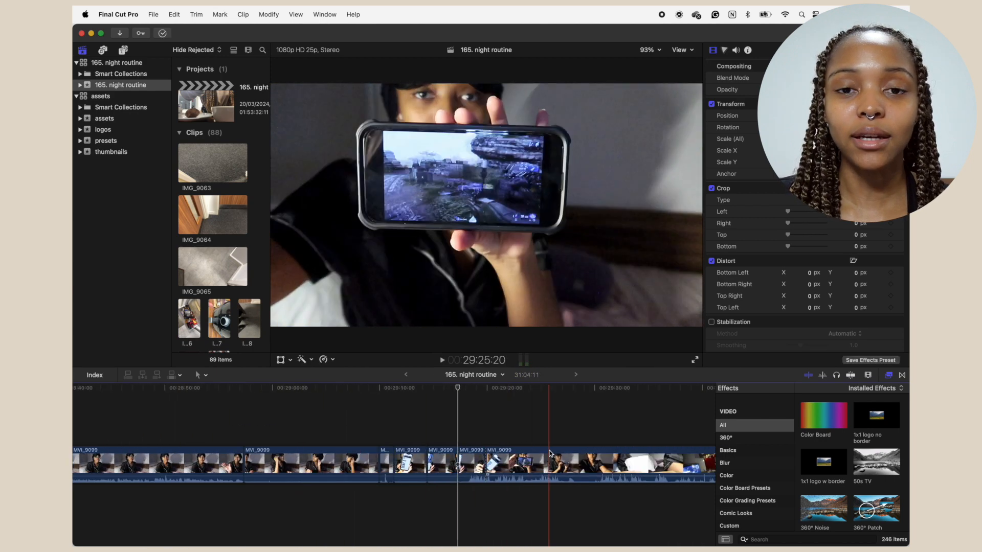
# - Delete three unwanted sections of MVI_9099 around the phone shot near 29:25, splitting the footage where needed
pyautogui.press('Delete')
pyautogui.hscroll(3, 620, 443)
pyautogui.press('super+b')
pyautogui.press('Delete')
pyautogui.hscroll(5, 339, 442)
pyautogui.press('super+b')
pyautogui.click(344, 461)
pyautogui.press('Delete')
# - Split the remaining end of the MVI_9099 footage and delete two more unwanted sections
pyautogui.press('super+b')
pyautogui.press('Delete')
pyautogui.press('super+b')
pyautogui.click(292, 463)
pyautogui.press('Delete')
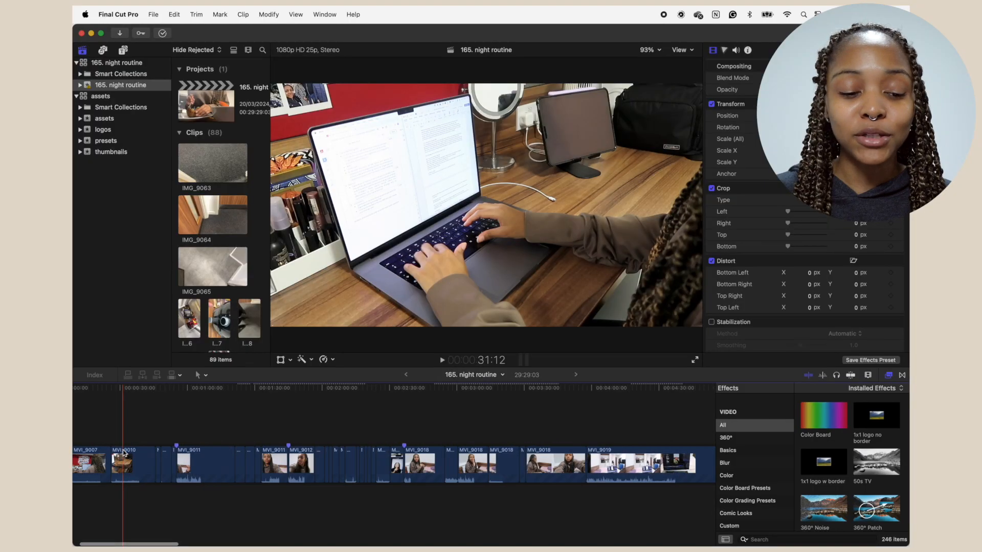
# - Split the first MVI_9011 clip at 59:17 and again a few frames after, and delete the short pause between the cuts
pyautogui.press('super+equal')
pyautogui.press('super+equal')
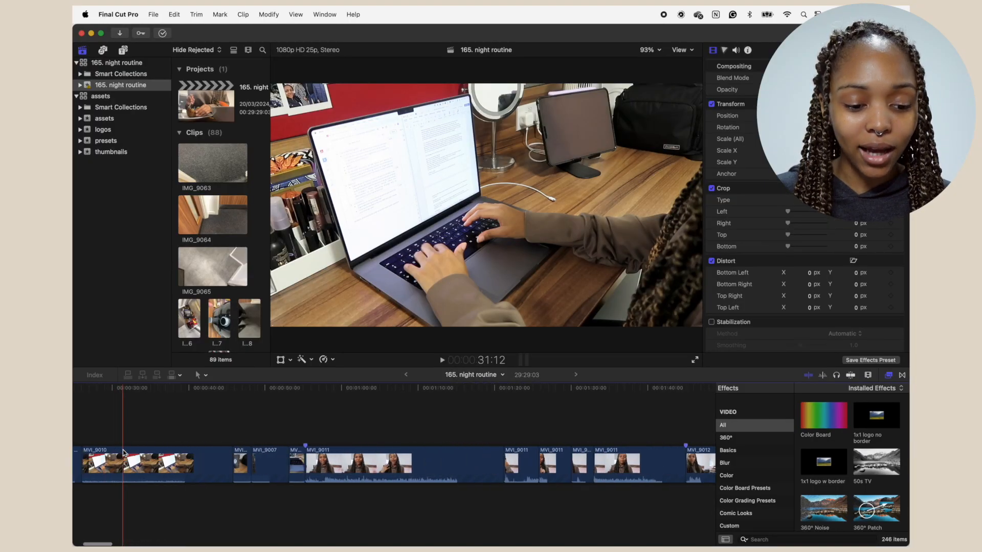
pyautogui.press('super+equal')
pyautogui.press('super+equal')
pyautogui.press('super+equal')
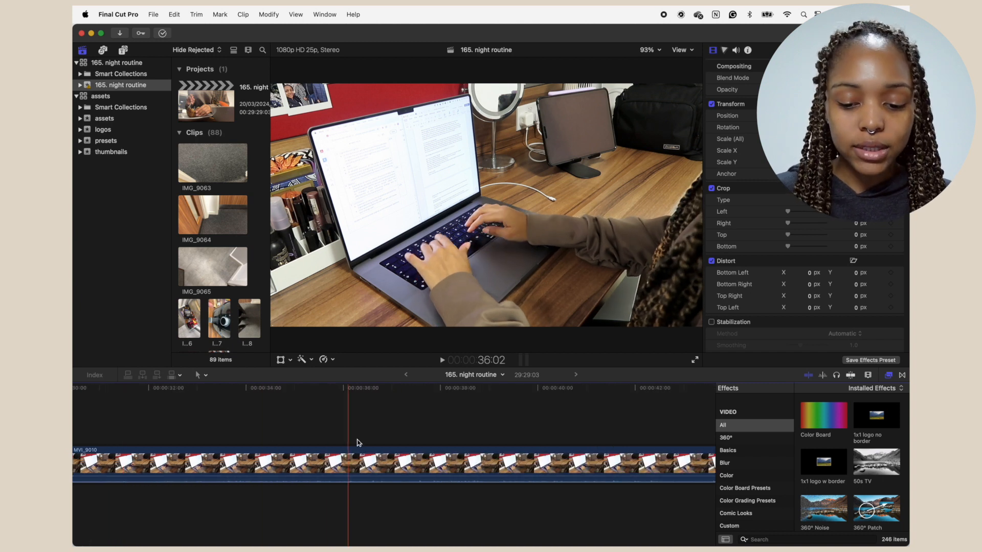
pyautogui.press('Down')
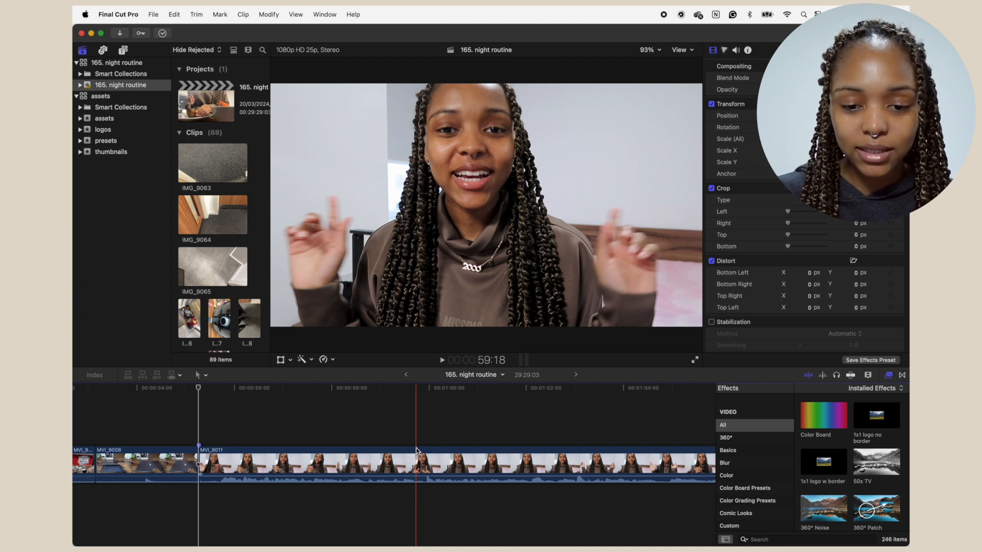
pyautogui.press('space')
pyautogui.click(417, 473)
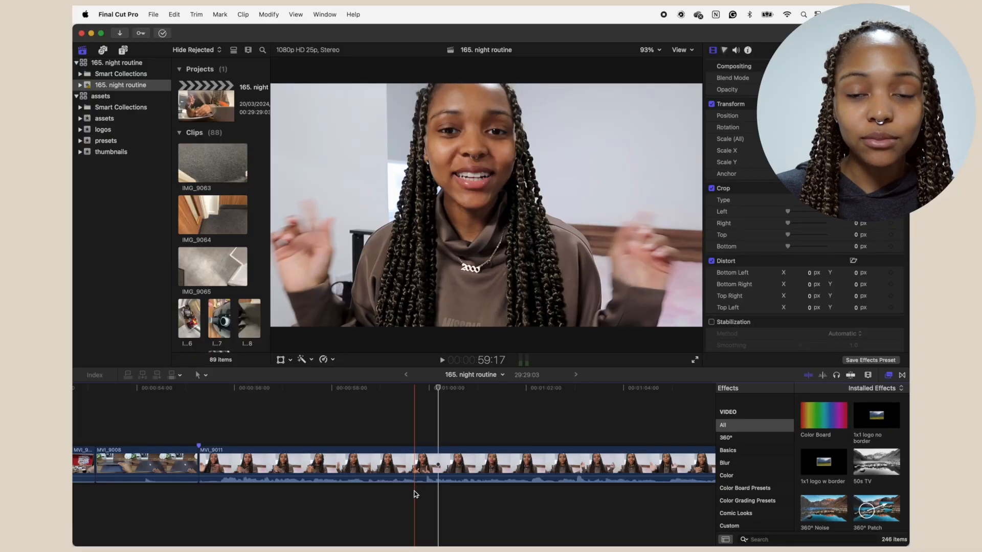
pyautogui.press('super+b')
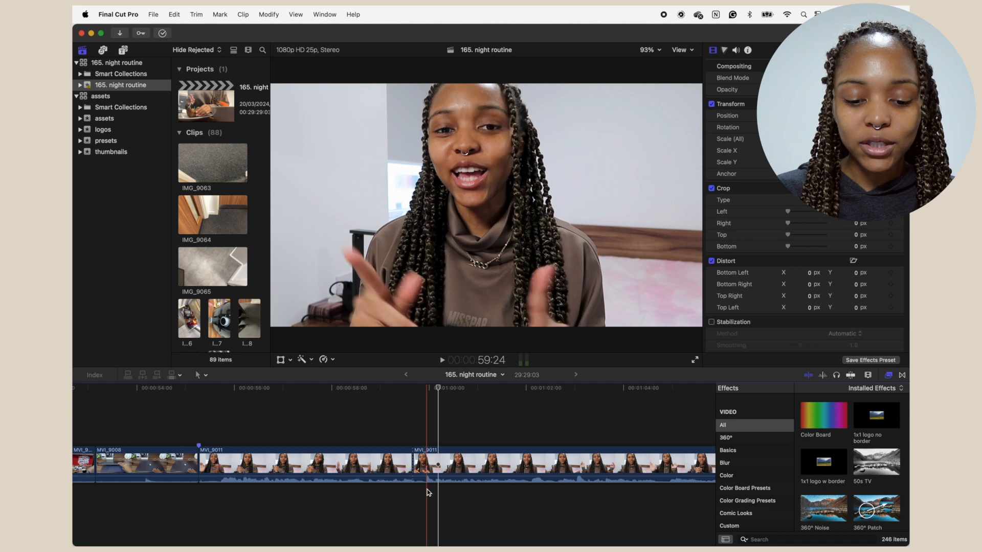
pyautogui.press('super+b')
pyautogui.press('Delete')
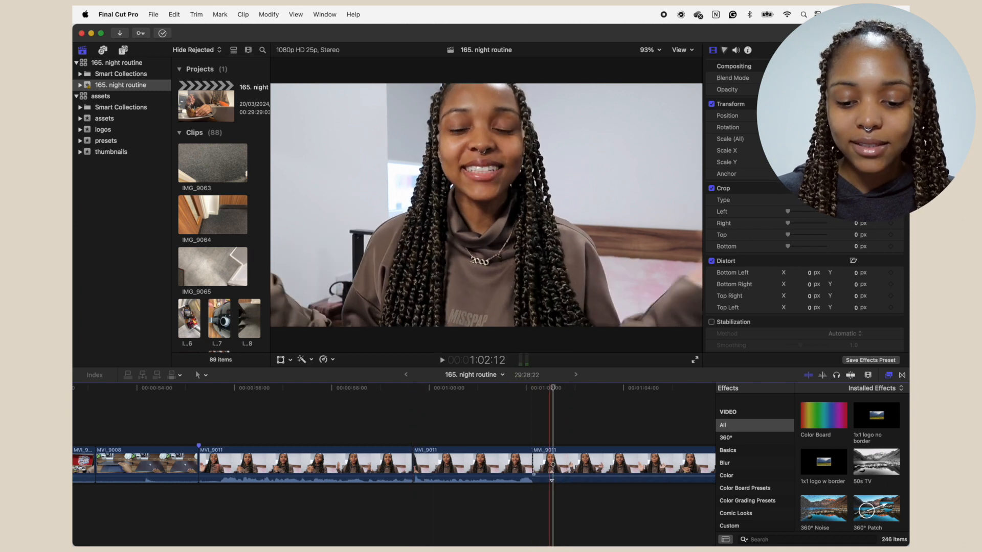
# - Delete the short pause after the second MVI_9011 clip, near 01:02, and play back the tightened cut
pyautogui.click(539, 465)
pyautogui.press('Delete')
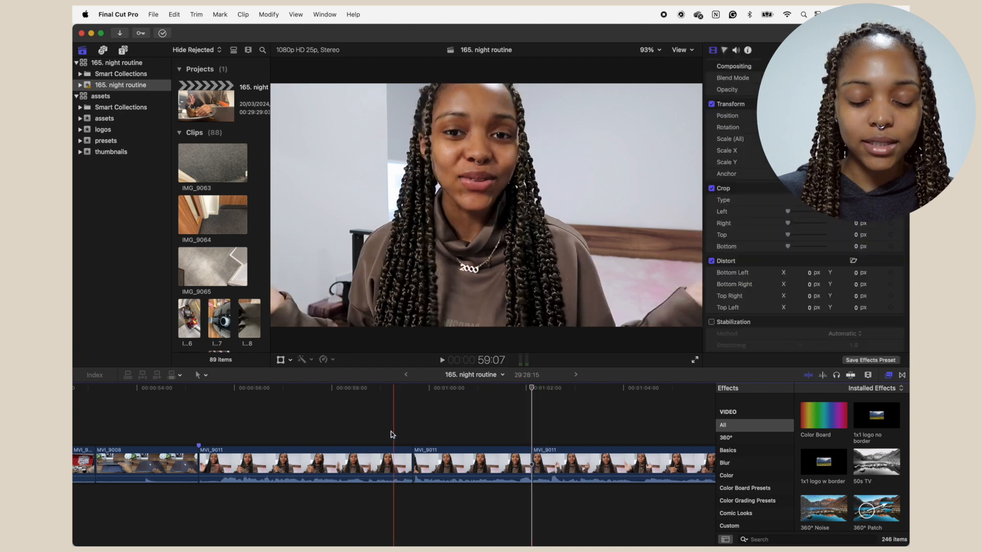
pyautogui.press('space')
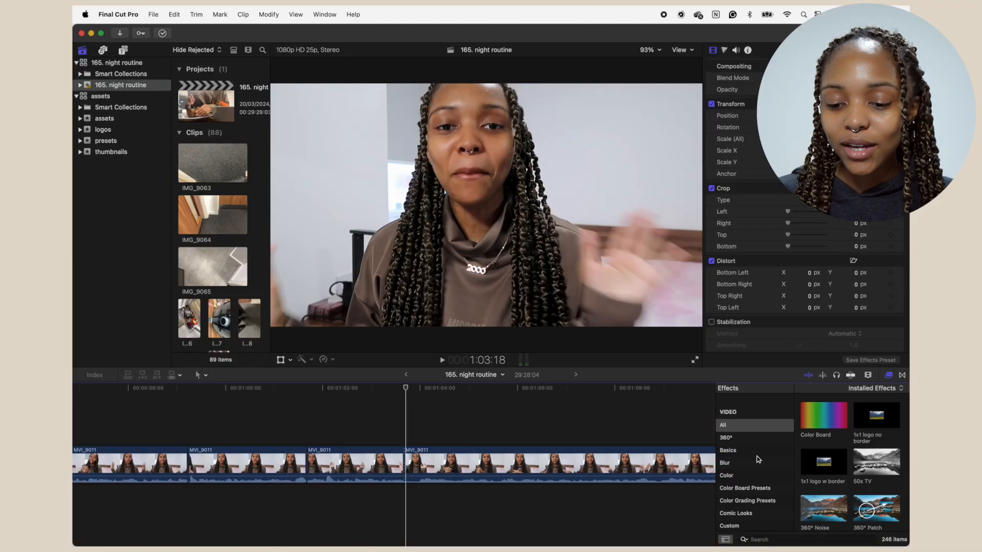
# - Apply the crop - lvl 1 preset effect to the third MVI_9011 clip and play back the zoomed result
pyautogui.scroll(-5, 758, 459)
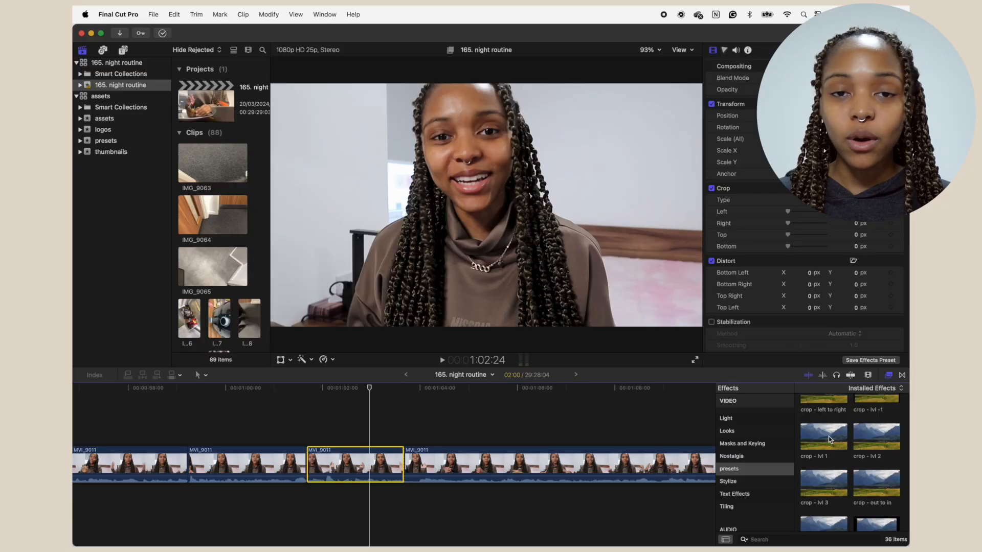
pyautogui.click(828, 437)
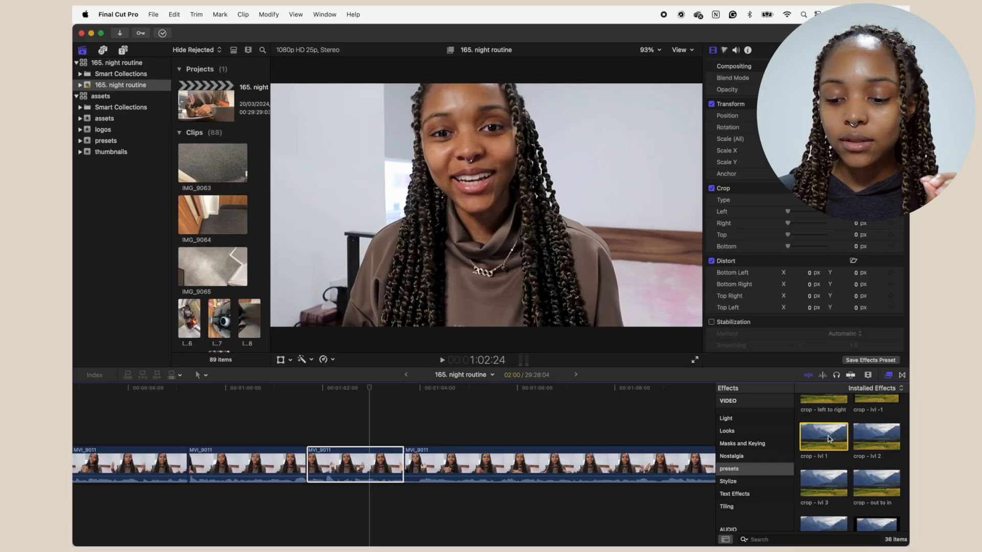
pyautogui.click(279, 433)
pyautogui.press('space')
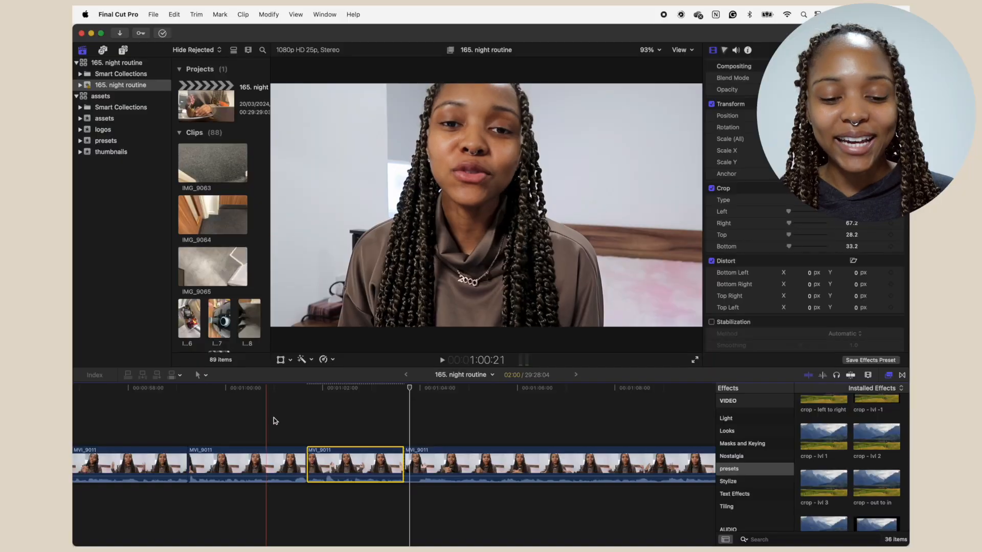
# - Try splitting the third MVI_9011 clip into three pieces with the crop - lvl 2 and crop - lvl 3 presets, and play them back
pyautogui.click(317, 425)
pyautogui.press('c')
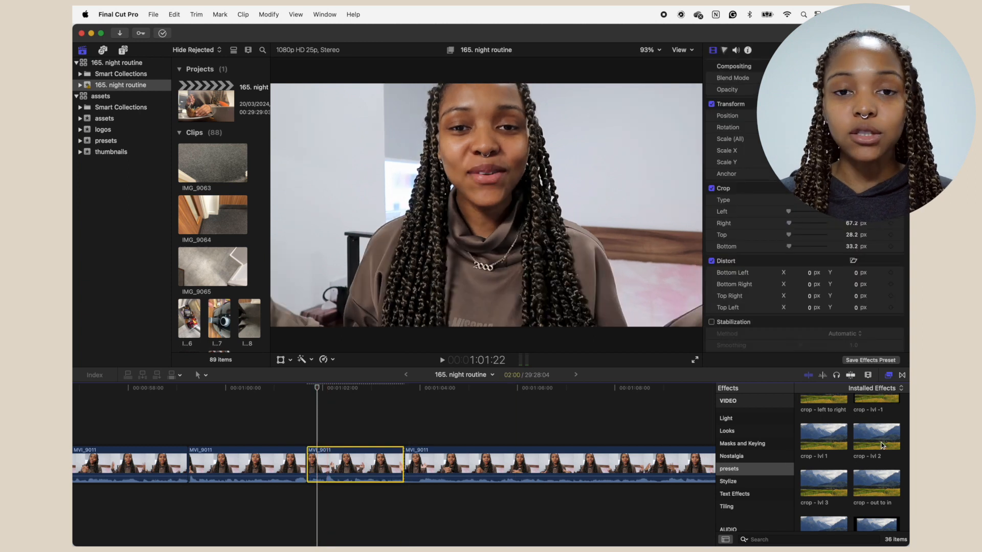
pyautogui.doubleClick(883, 443)
pyautogui.doubleClick(823, 485)
pyautogui.press('super+z')
pyautogui.press('super+b')
pyautogui.press('super+b')
pyautogui.click(358, 467)
pyautogui.click(387, 465)
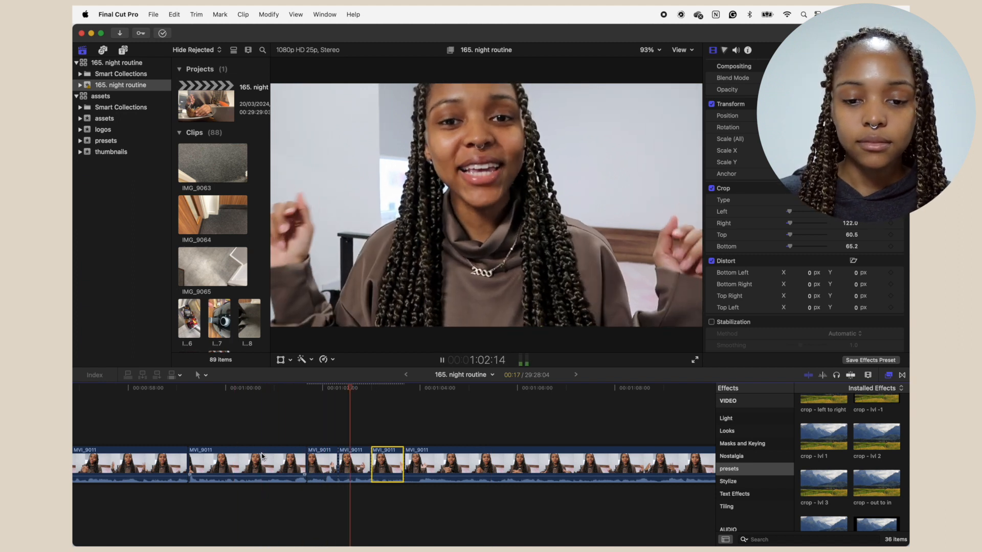
pyautogui.press('space')
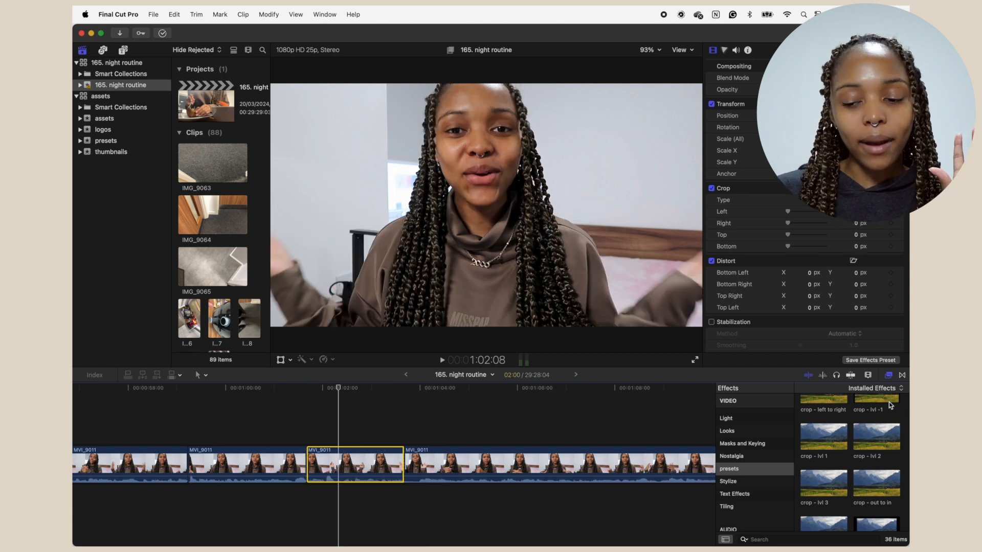
# - Manually crop the third MVI_9011 clip by about 63 px right, 38 px top and 20 px bottom, and play it back
pyautogui.press('space')
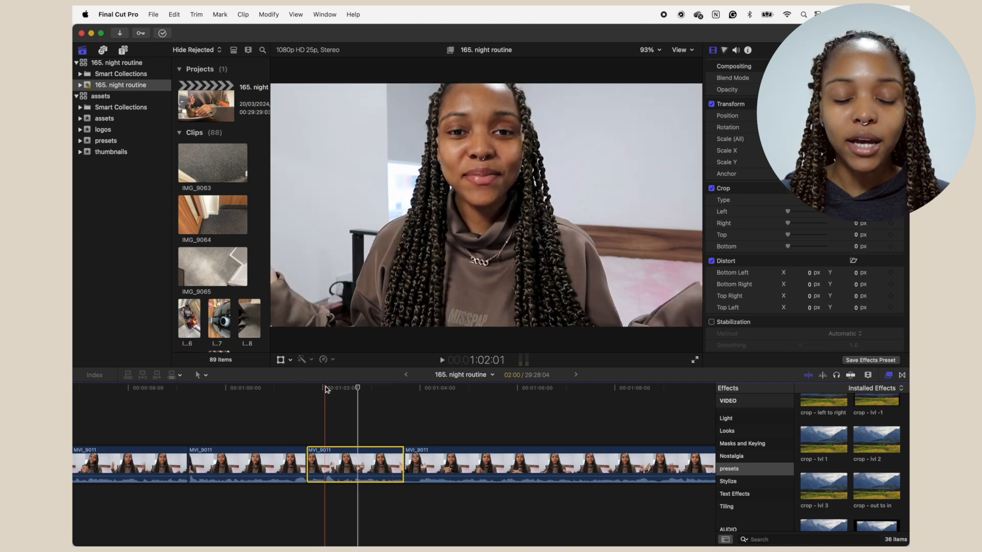
pyautogui.click(291, 360)
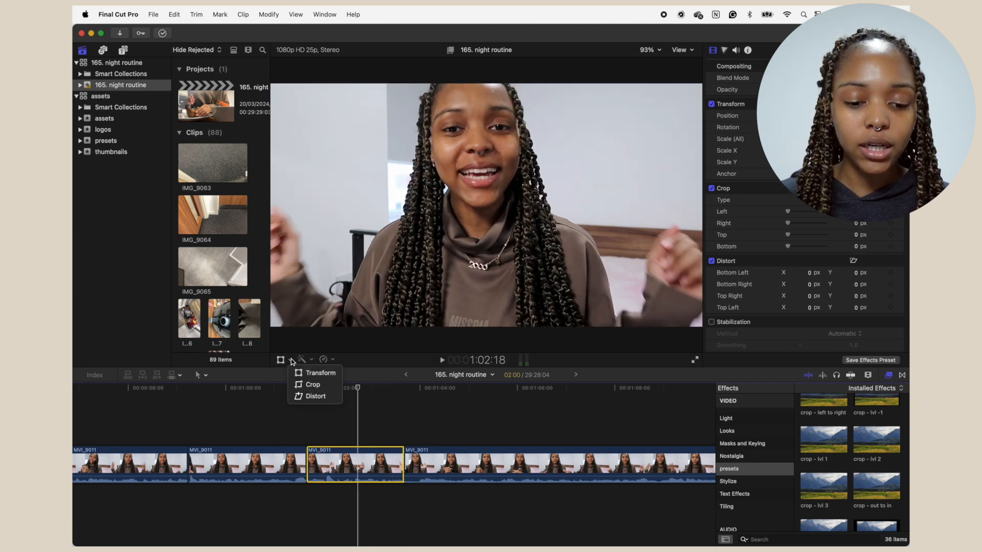
pyautogui.click(313, 385)
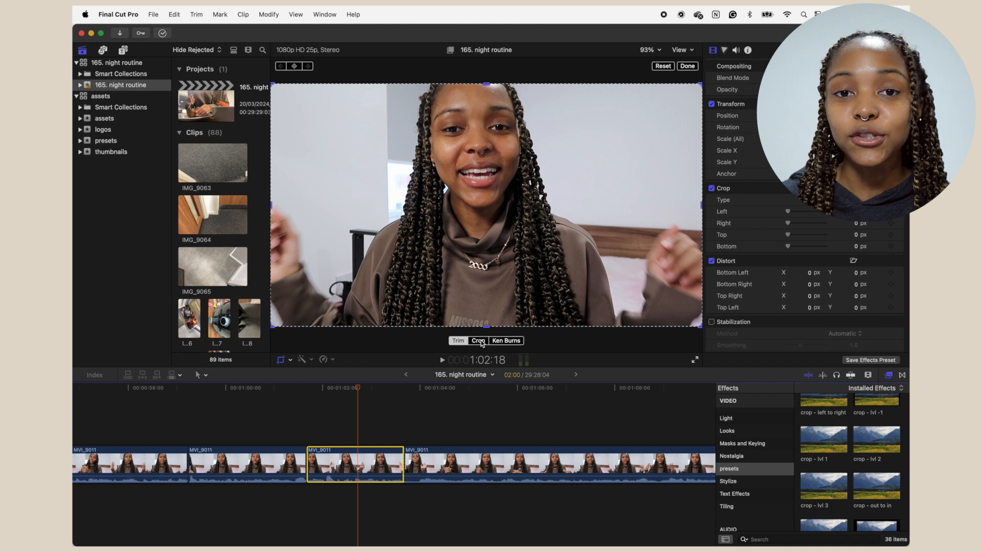
pyautogui.moveTo(273, 325); pyautogui.dragTo(296, 312)
pyautogui.moveTo(558, 176); pyautogui.dragTo(543, 185)
pyautogui.click(687, 67)
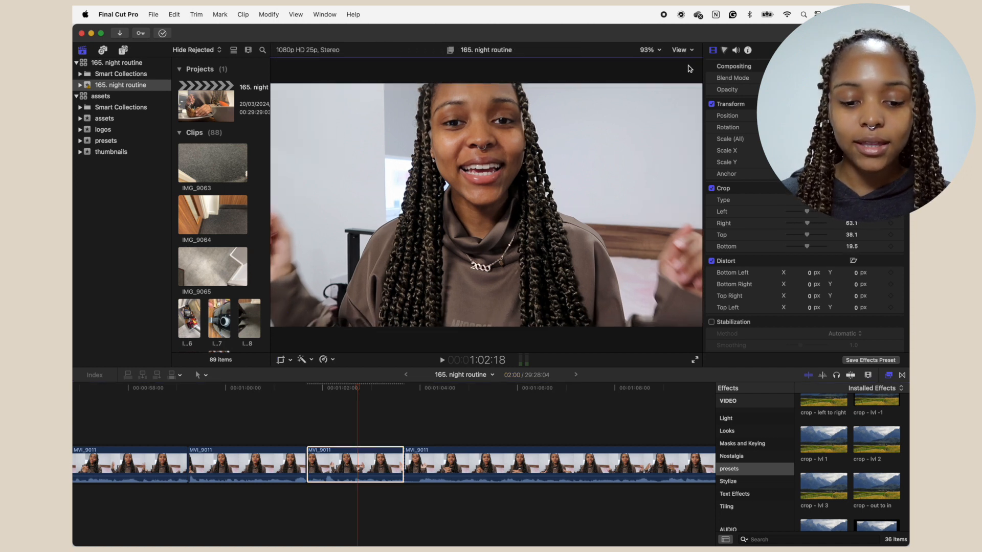
pyautogui.press('space')
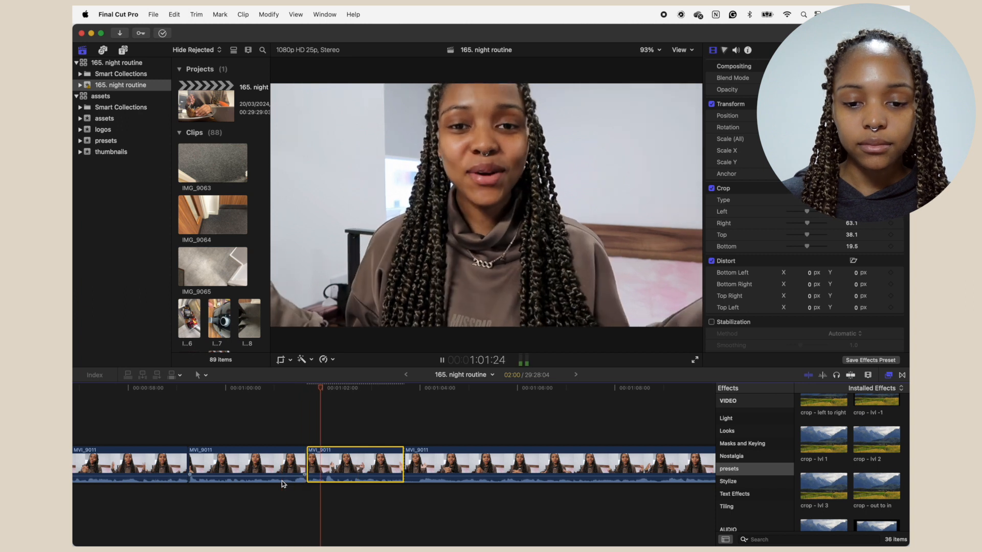
pyautogui.press('space')
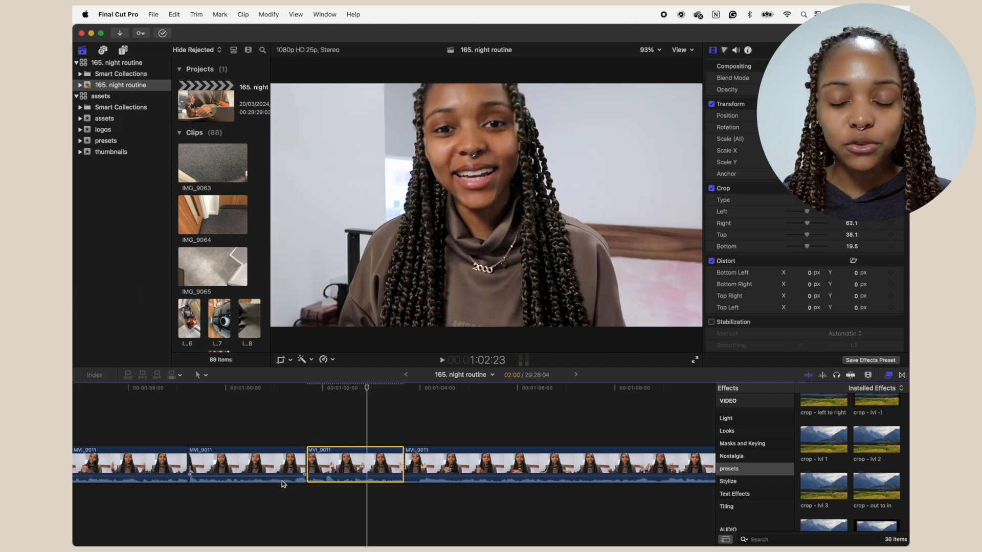
# - Try to save the manual crop as a video effects preset named crop in the presets category
pyautogui.click(873, 361)
pyautogui.write('crop')
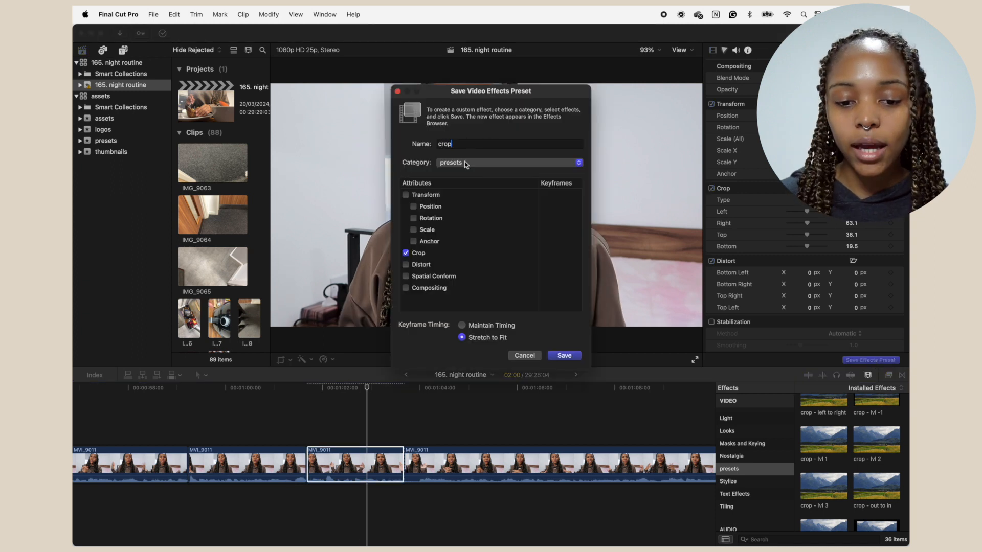
pyautogui.click(466, 163)
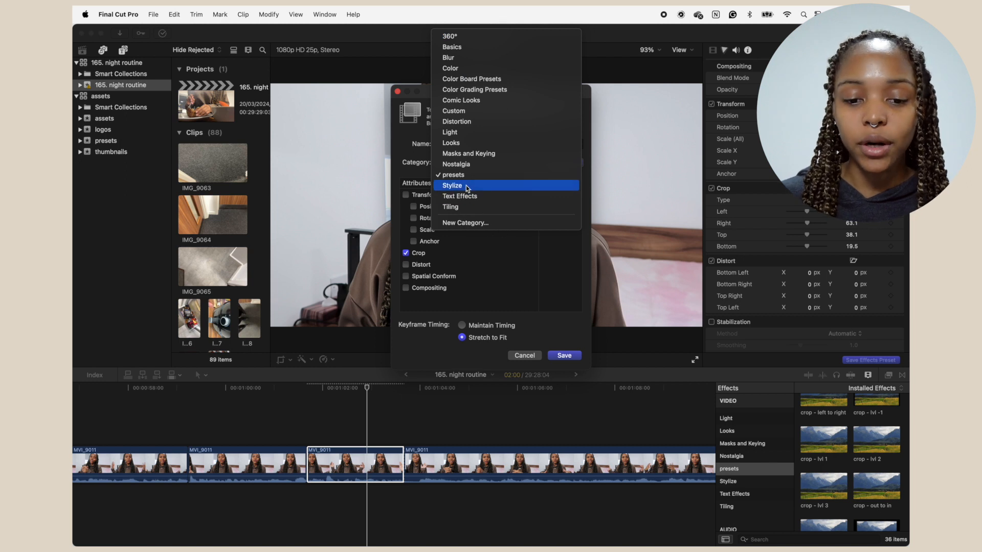
pyautogui.click(463, 176)
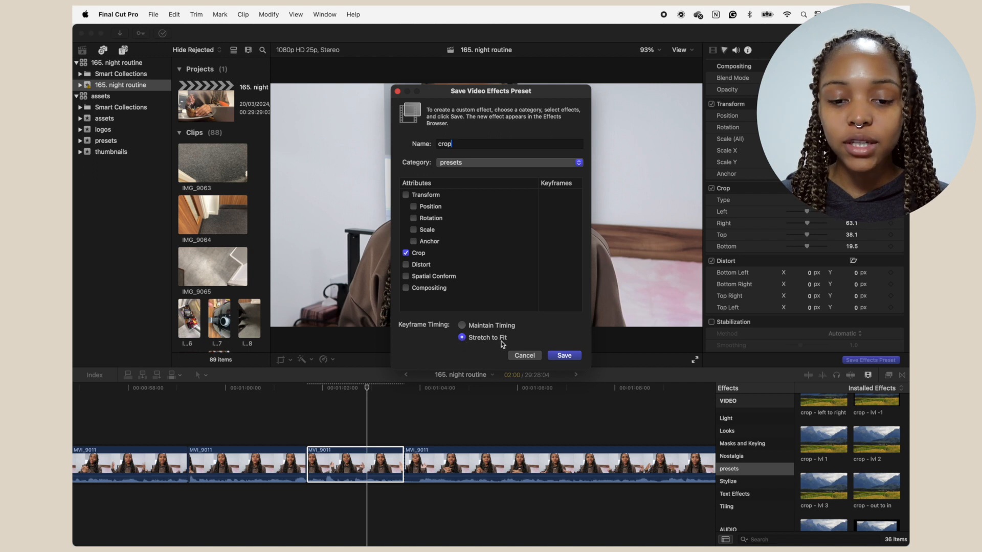
pyautogui.click(566, 356)
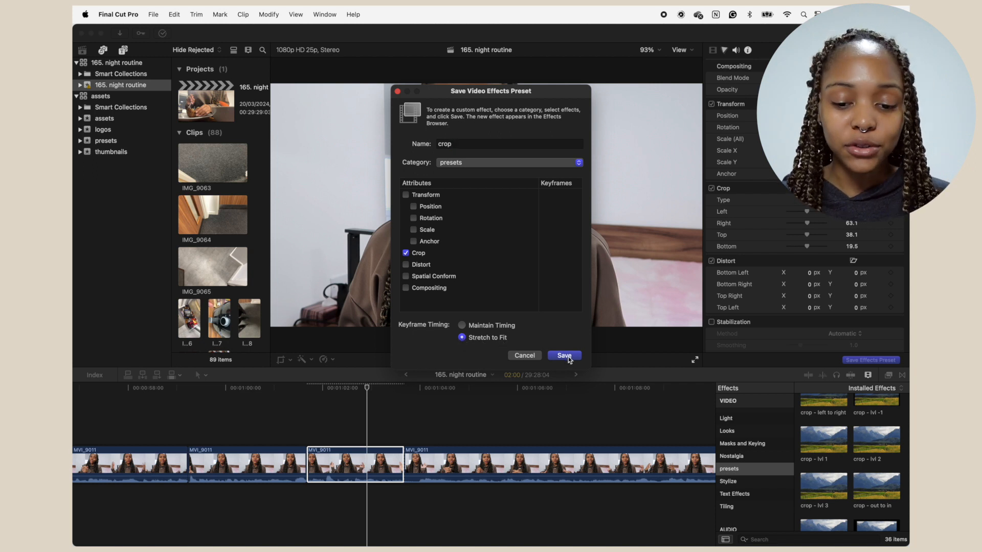
# - Try the ken burns - tiny zoom in preset on the third MVI_9011 clip and play it back
pyautogui.scroll(-3, 851, 469)
pyautogui.scroll(-6, 851, 469)
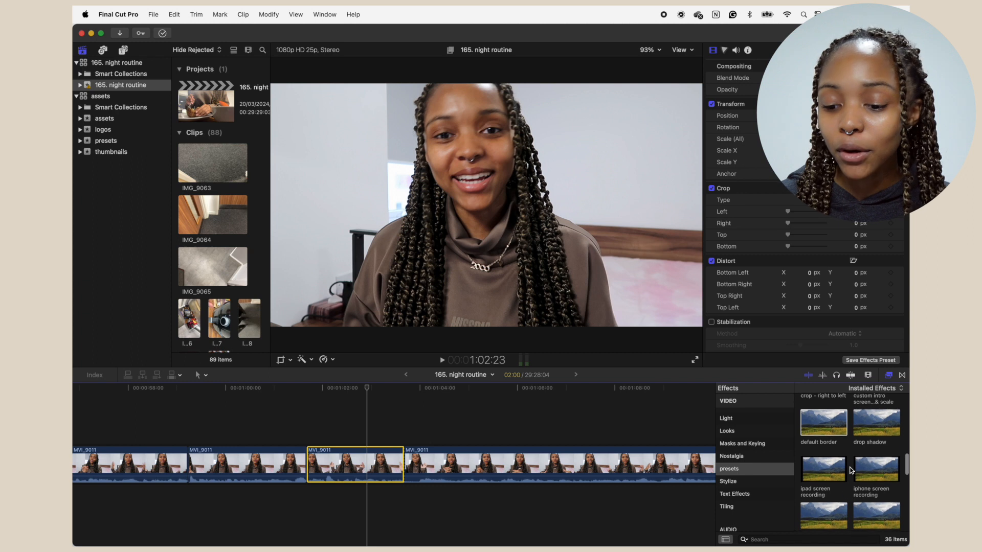
pyautogui.doubleClick(873, 423)
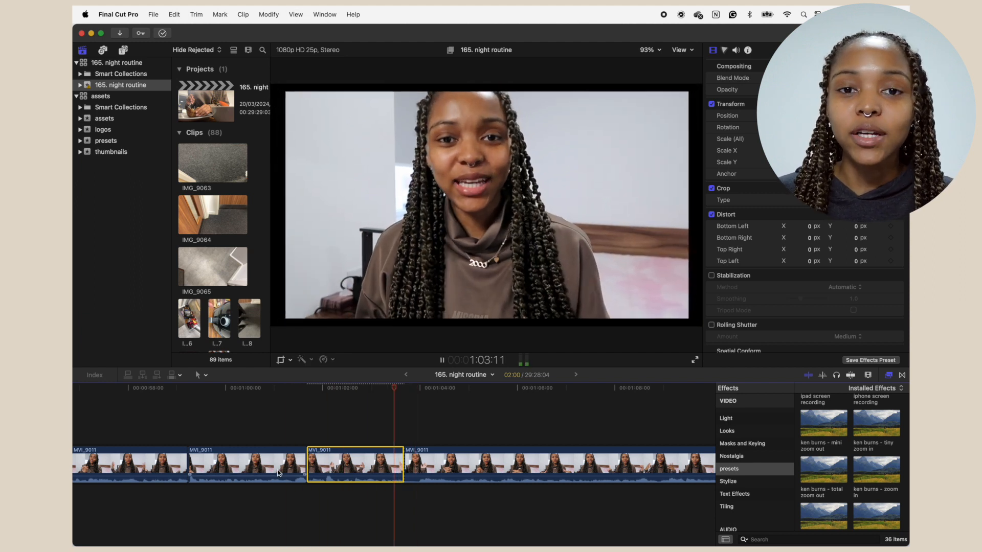
pyautogui.click(333, 469)
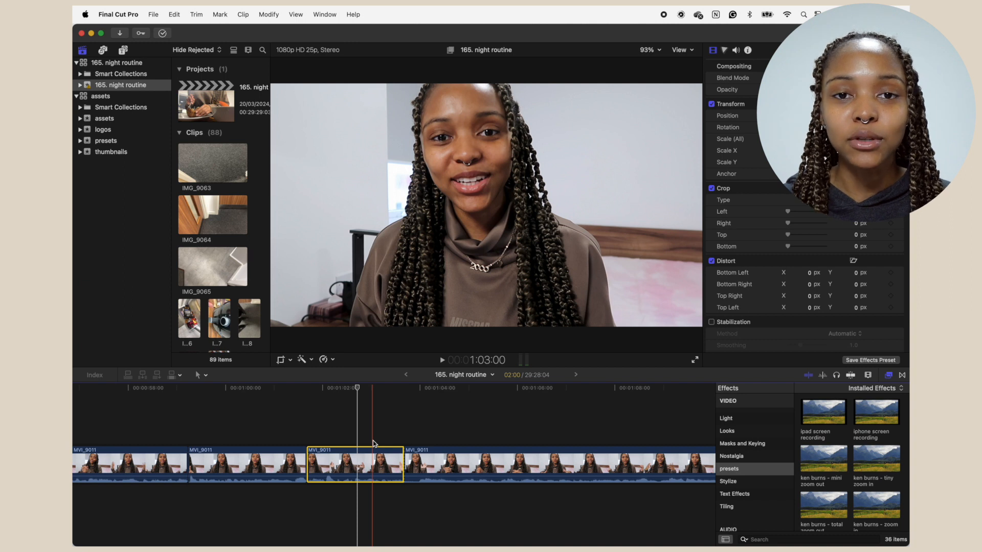
# - Give the third MVI_9011 clip a Ken Burns crop and swap its start and end frames
pyautogui.click(290, 360)
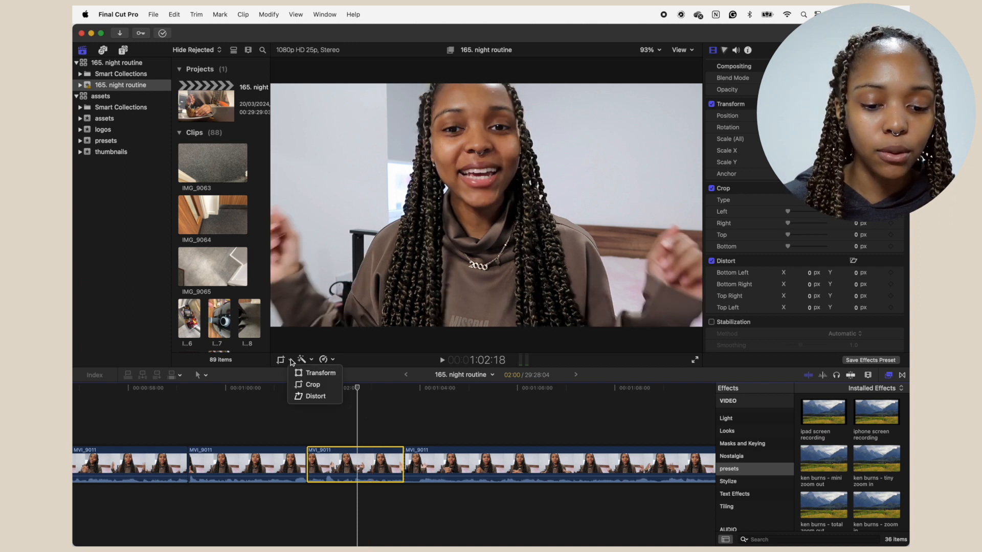
pyautogui.click(313, 385)
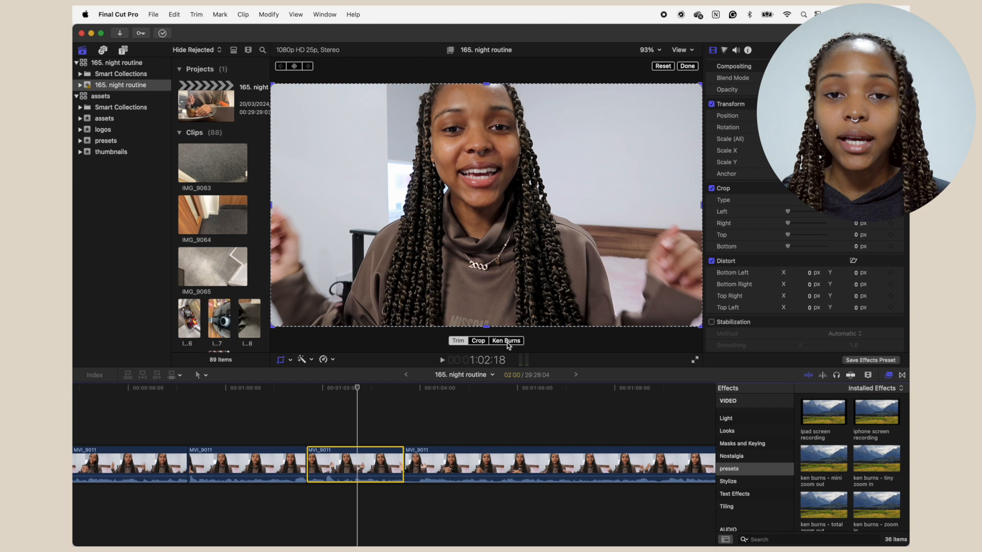
pyautogui.click(507, 341)
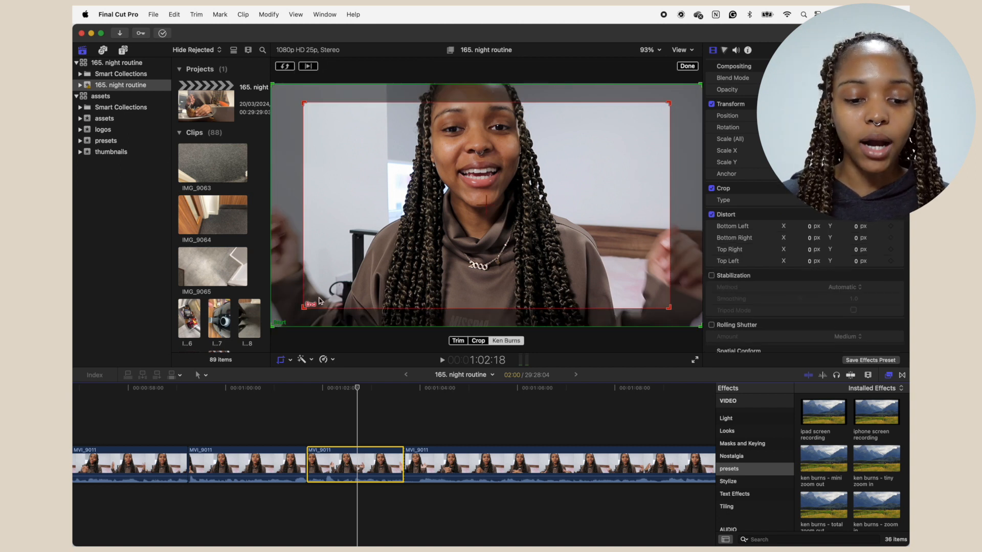
pyautogui.click(284, 66)
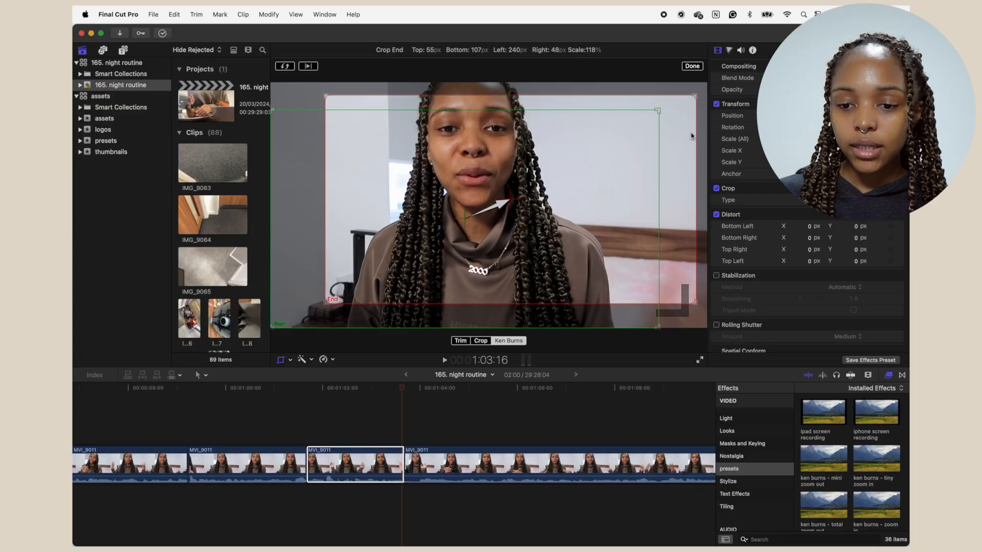
# - Reposition the Ken Burns start and end frames for a left-to-right pan at about 118% scale, and play it back
pyautogui.moveTo(691, 136); pyautogui.dragTo(702, 143)
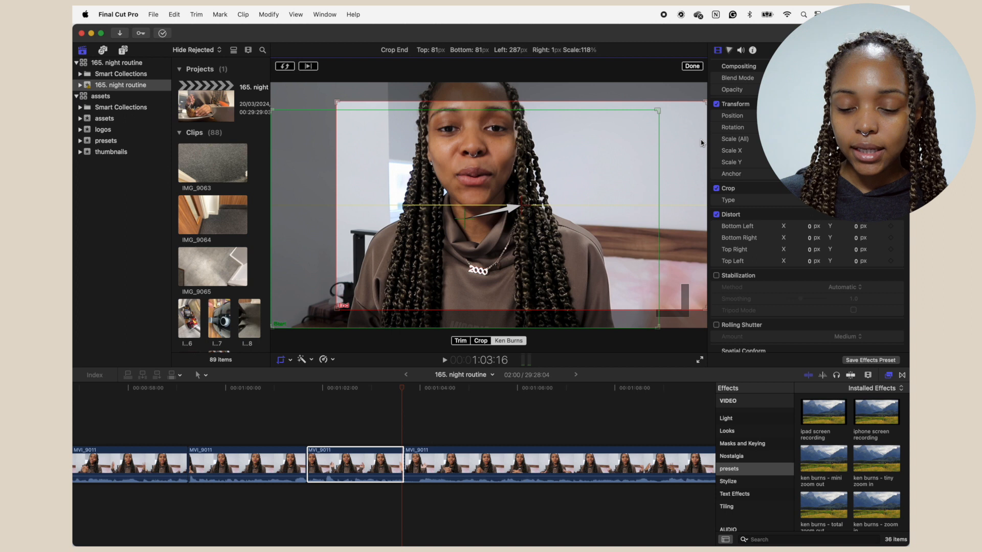
pyautogui.moveTo(658, 328); pyautogui.dragTo(640, 315)
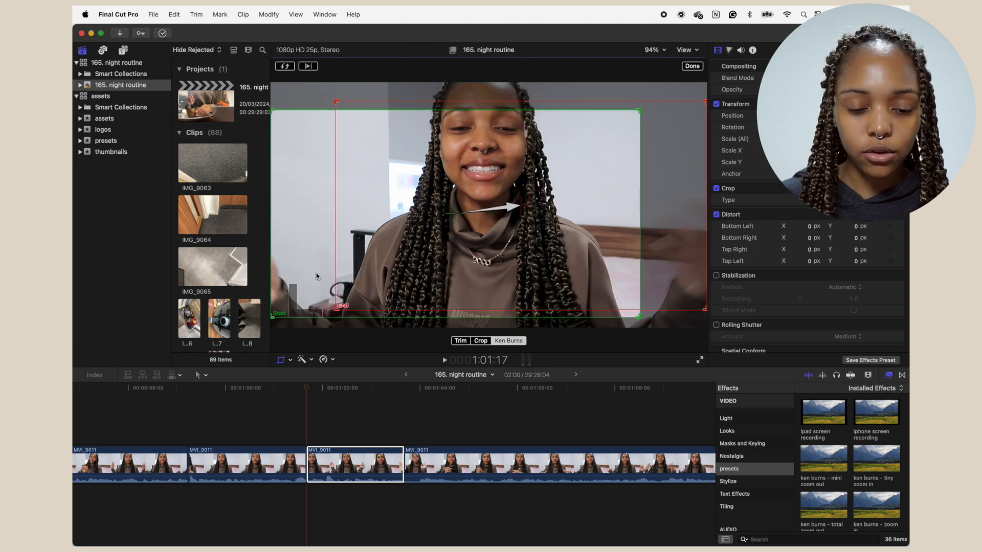
pyautogui.moveTo(316, 276); pyautogui.dragTo(312, 268)
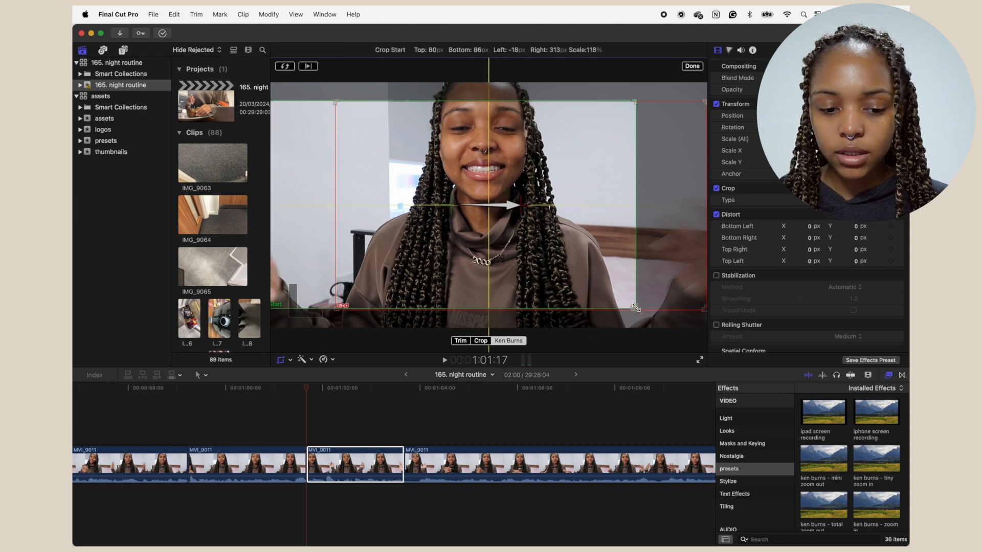
pyautogui.press('space')
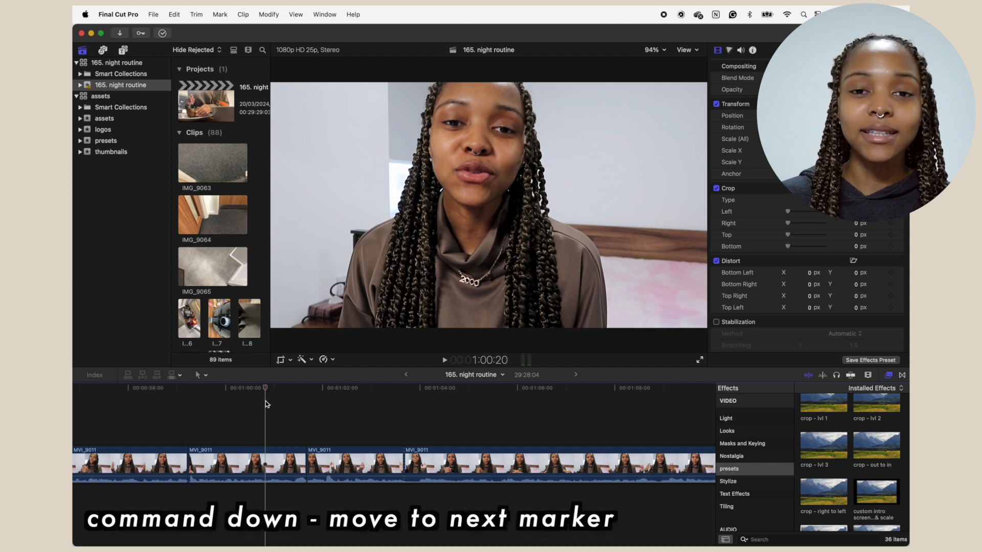
# - Jump to the next marker in the timeline, at the start of the MVI_9012 footage
pyautogui.press('super+Down')
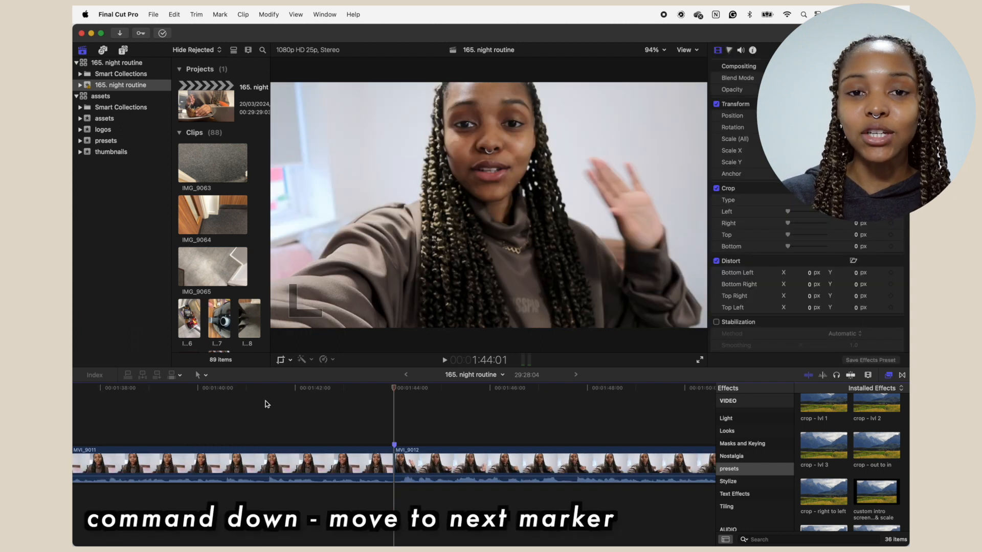
pyautogui.press('super+Down')
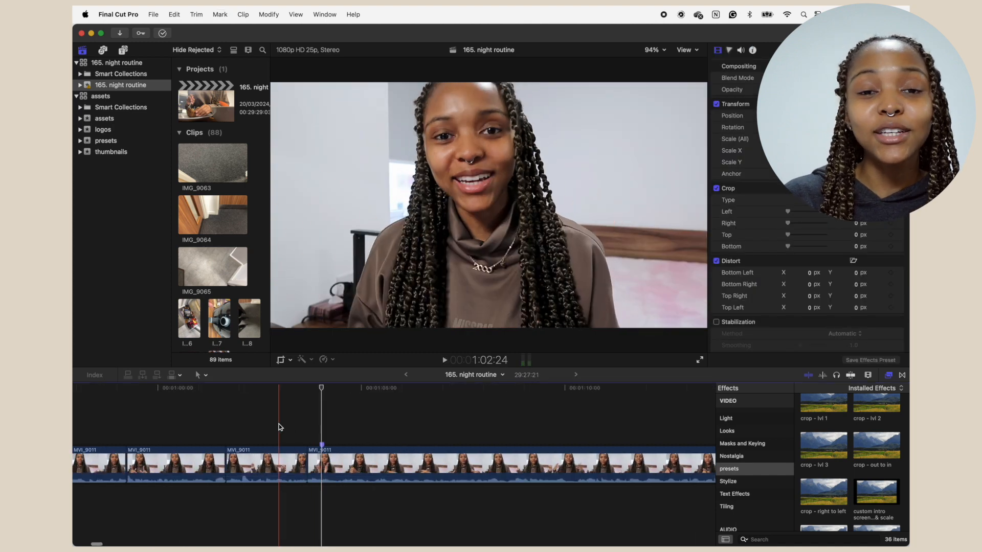
# - Trim the MVI_9011 cut near 1:08 by five frames, split the footage after it into shorter clips, and play it back
pyautogui.moveTo(339, 467); pyautogui.dragTo(350, 466)
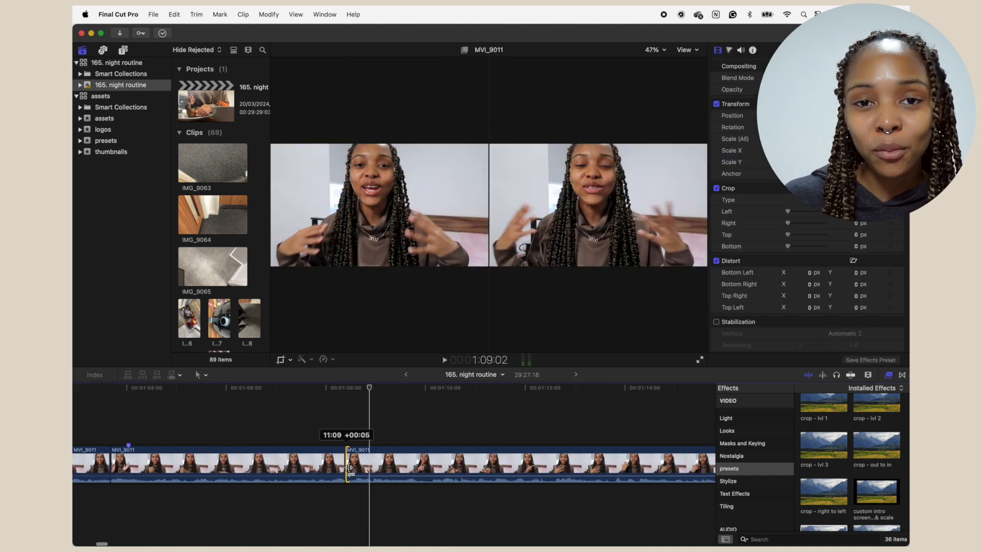
pyautogui.press('super+b')
pyautogui.click(318, 465)
pyautogui.press('super+b')
pyautogui.press('super+b')
pyautogui.click(445, 464)
pyautogui.press('space')
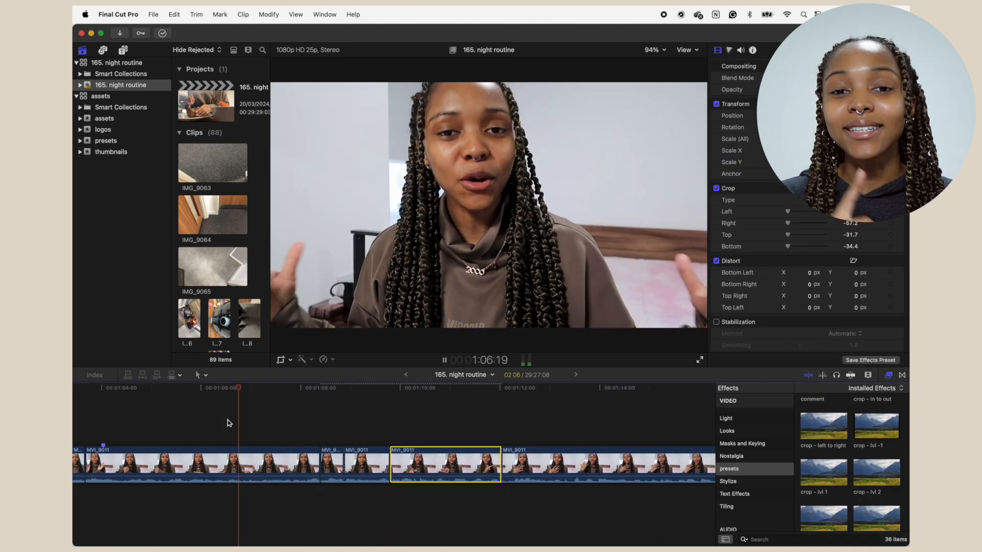
# - Trim and split more of the MVI_9011 footage to tighten the cuts between its clips
pyautogui.moveTo(502, 466); pyautogui.dragTo(515, 465)
pyautogui.press('space')
pyautogui.press('super+b')
pyautogui.press('super+b')
pyautogui.press('space')
pyautogui.click(490, 464)
pyautogui.hscroll(5, 361, 450)
pyautogui.moveTo(249, 464); pyautogui.dragTo(256, 465)
pyautogui.moveTo(409, 465); pyautogui.dragTo(389, 466)
pyautogui.moveTo(391, 466); pyautogui.dragTo(396, 467)
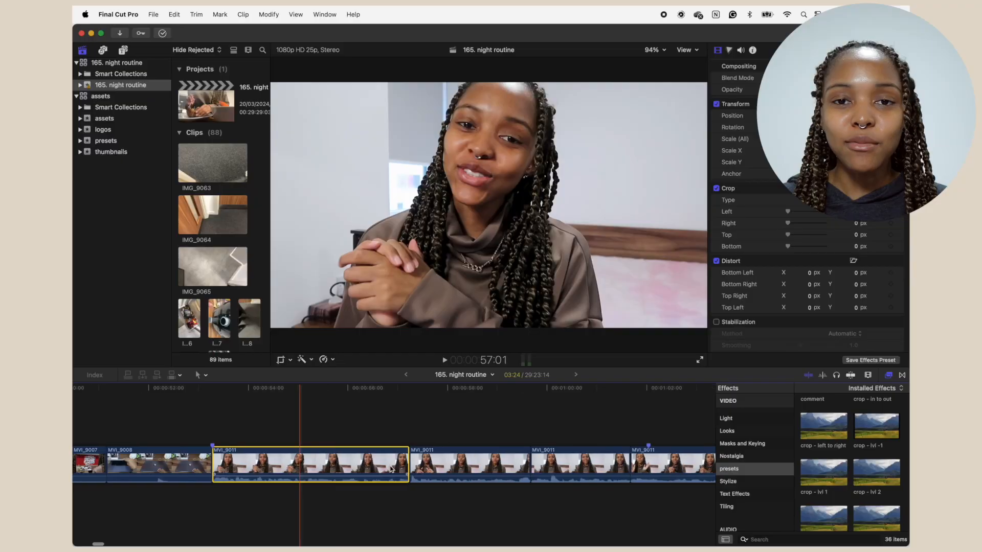
# - Select the run of talking clips that includes the MVI_9012 footage and open their audio settings
pyautogui.hscroll(3, 390, 468)
pyautogui.hscroll(20, 390, 468)
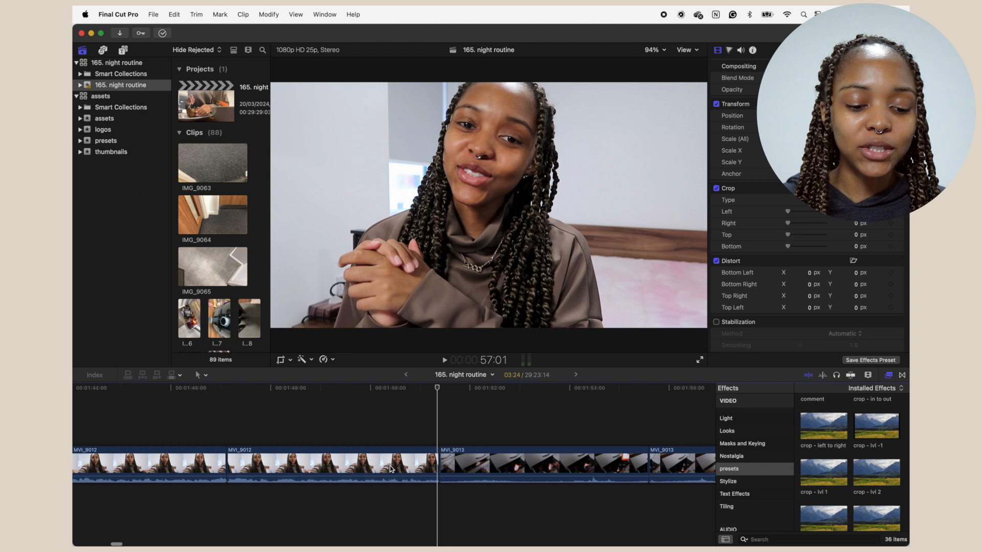
pyautogui.hscroll(3, 390, 468)
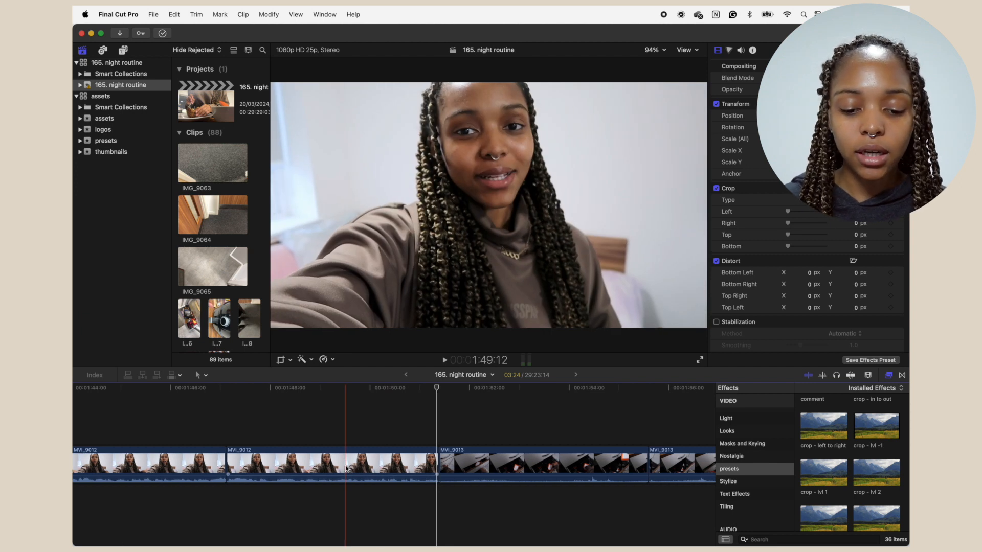
pyautogui.hscroll(-9, 346, 469)
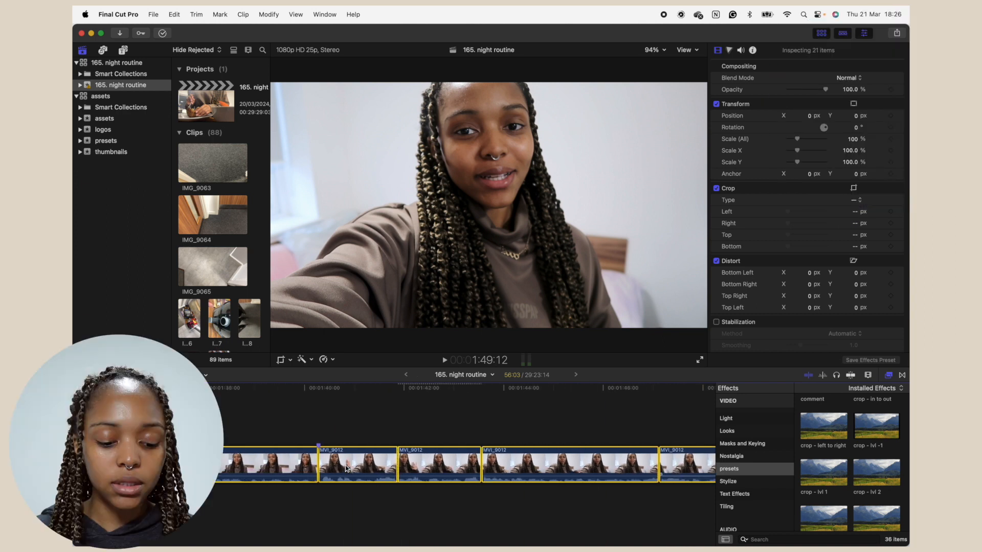
pyautogui.click(740, 50)
pyautogui.write('3:4')
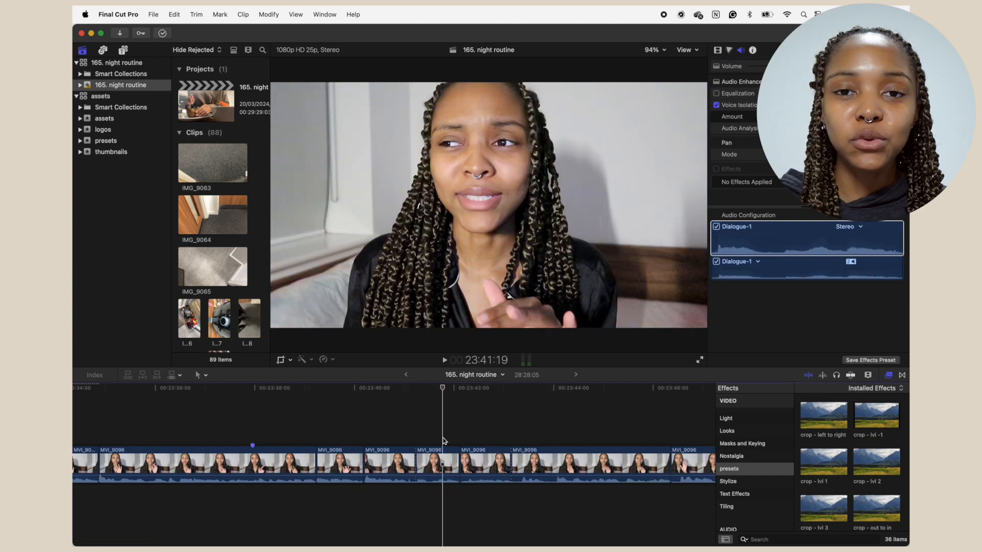
# - Combine the two short MVI_9096 clips near 23:41 into a compound clip in the 165. night routine event and play it back
pyautogui.moveTo(443, 441); pyautogui.dragTo(476, 475)
pyautogui.click(153, 14)
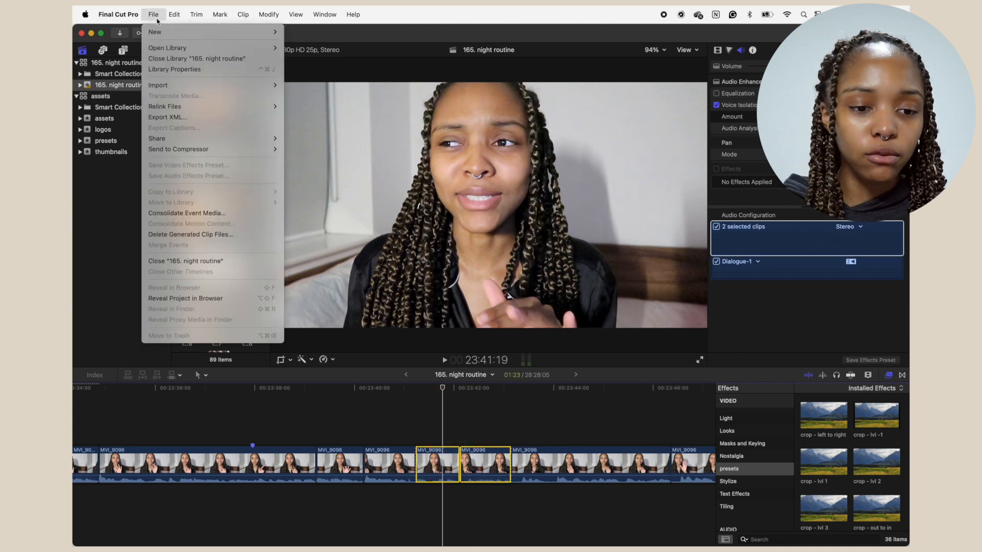
pyautogui.moveTo(269, 32)
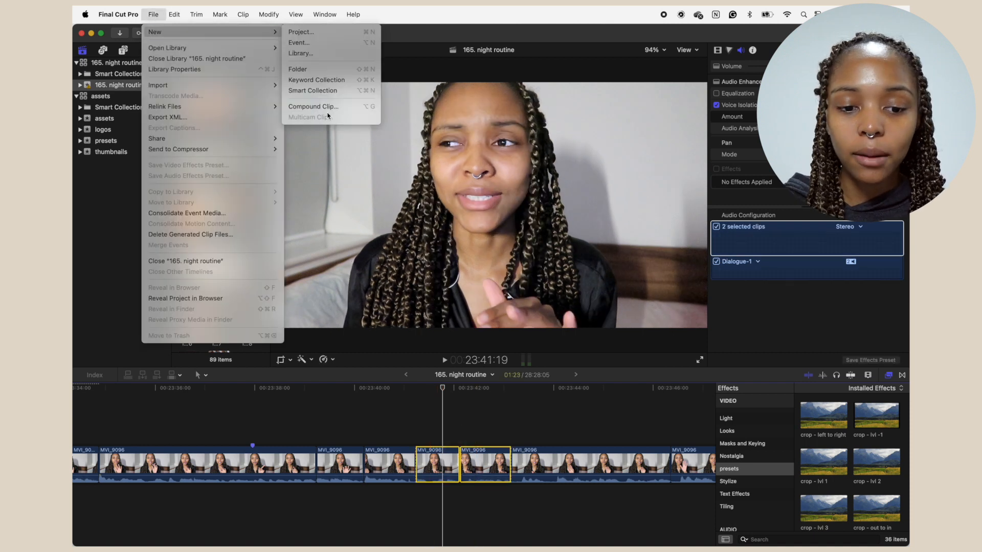
pyautogui.hotkey('alt', 'g')
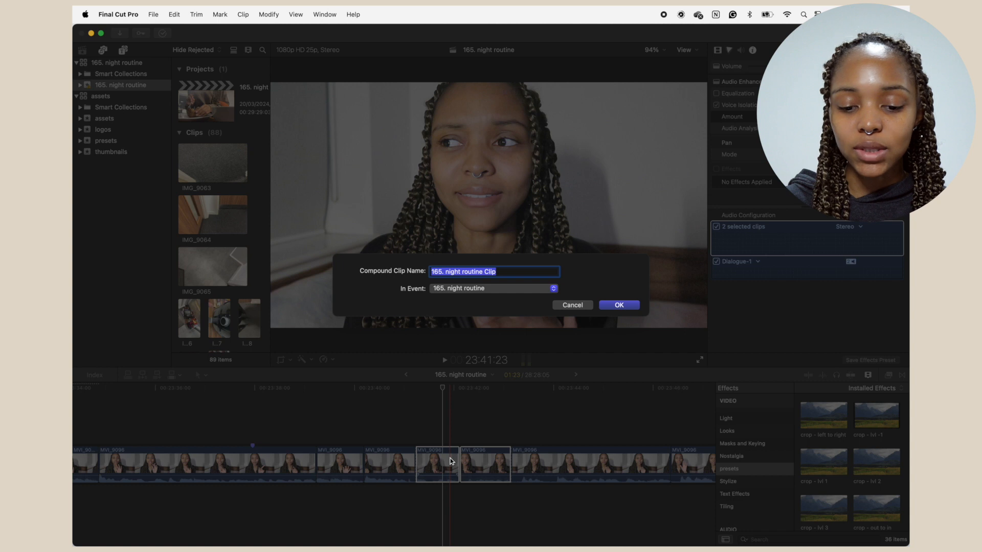
pyautogui.press('Return')
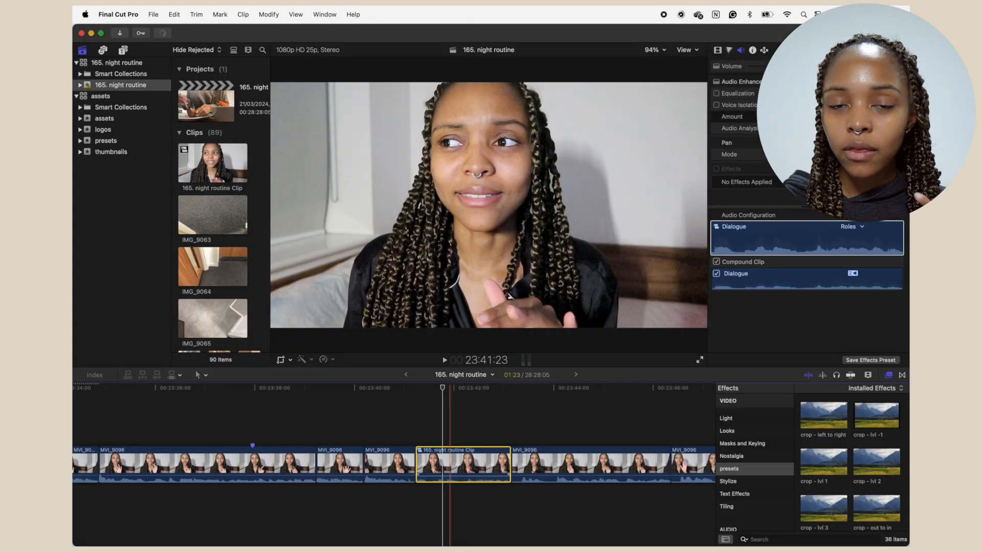
pyautogui.scroll(-5, 869, 454)
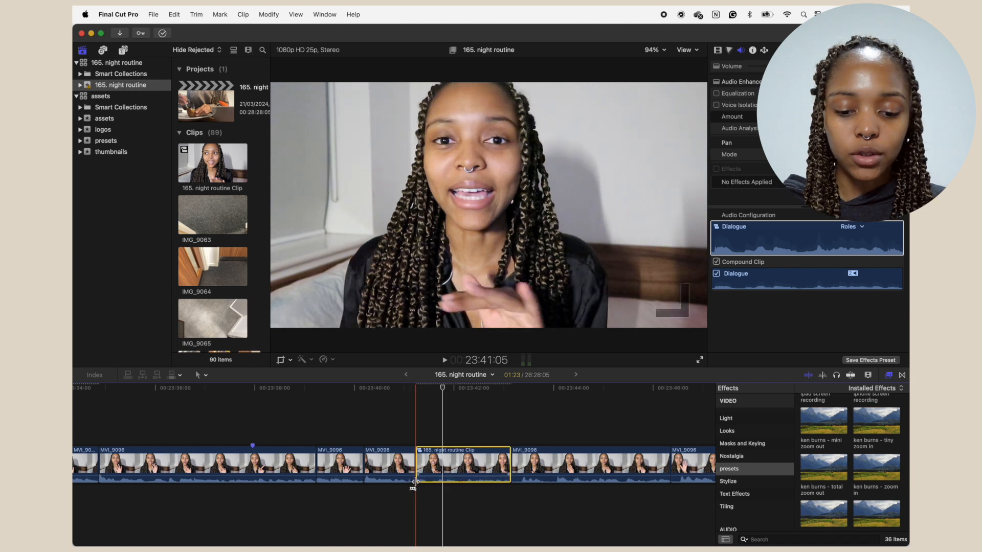
pyautogui.press('space')
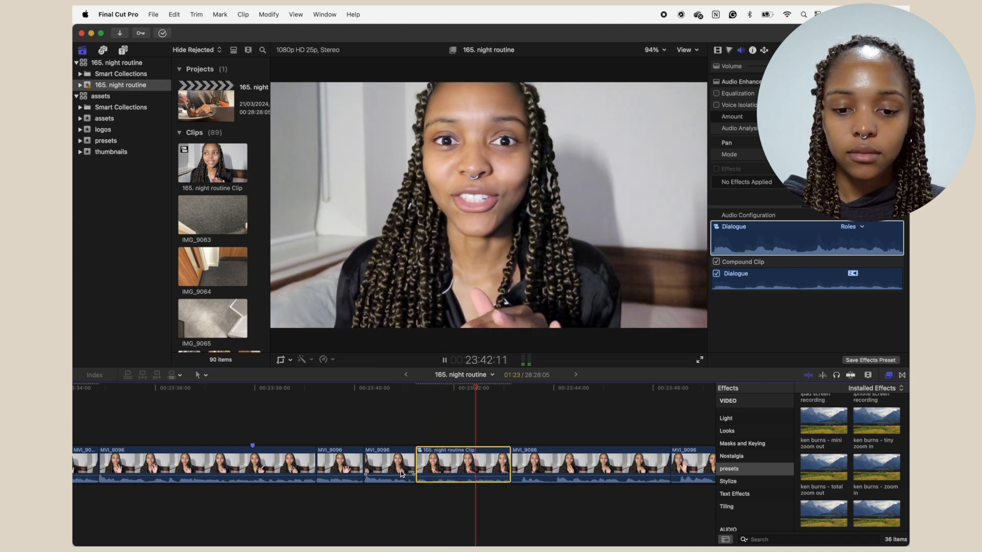
# - Undo the compound clip and play back the separate MVI_9096 clips near 23:41
pyautogui.press('super+z')
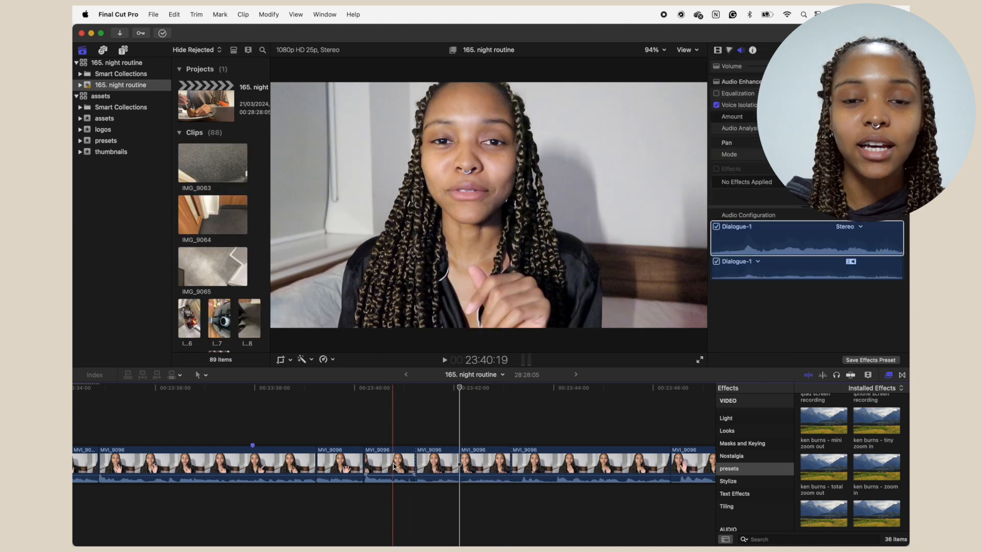
pyautogui.click(412, 453)
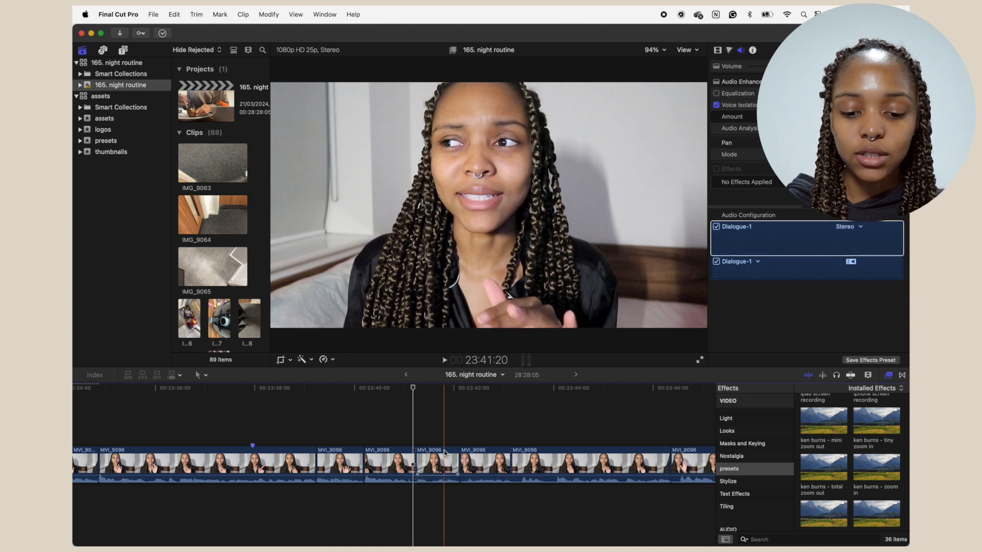
pyautogui.press('space')
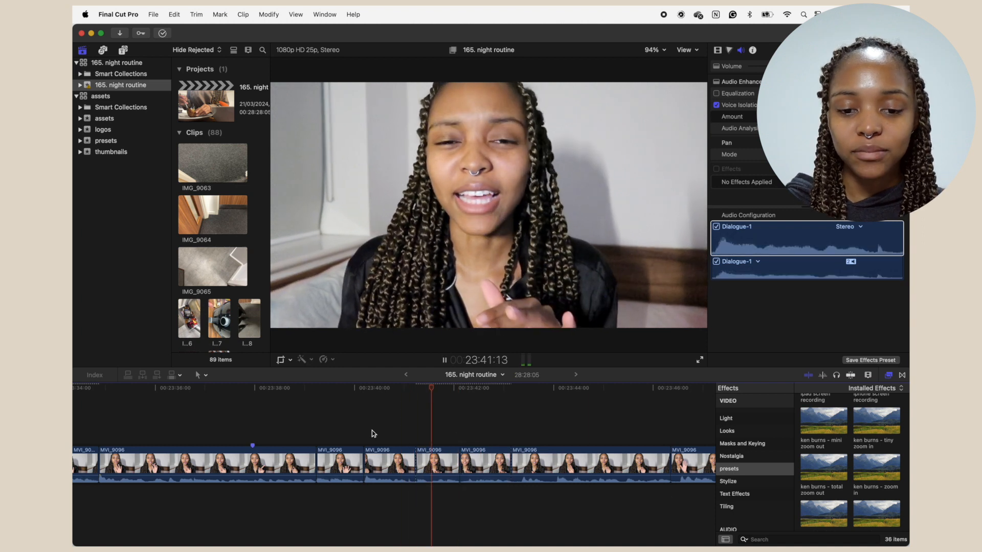
pyautogui.press('space')
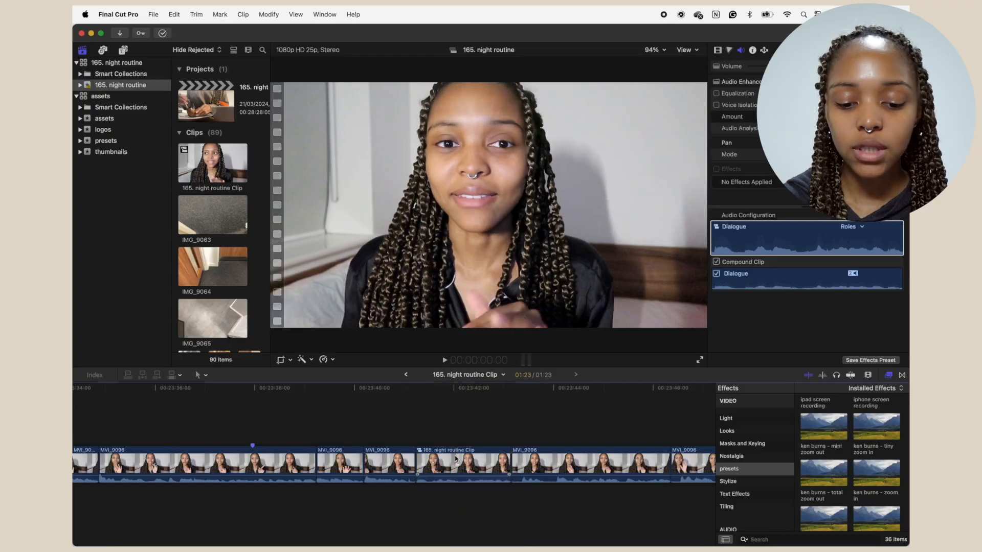
# - Inspect the clips inside the compound clip near 23:41 and find the Break Apart Clip Items command for it
pyautogui.doubleClick(456, 459)
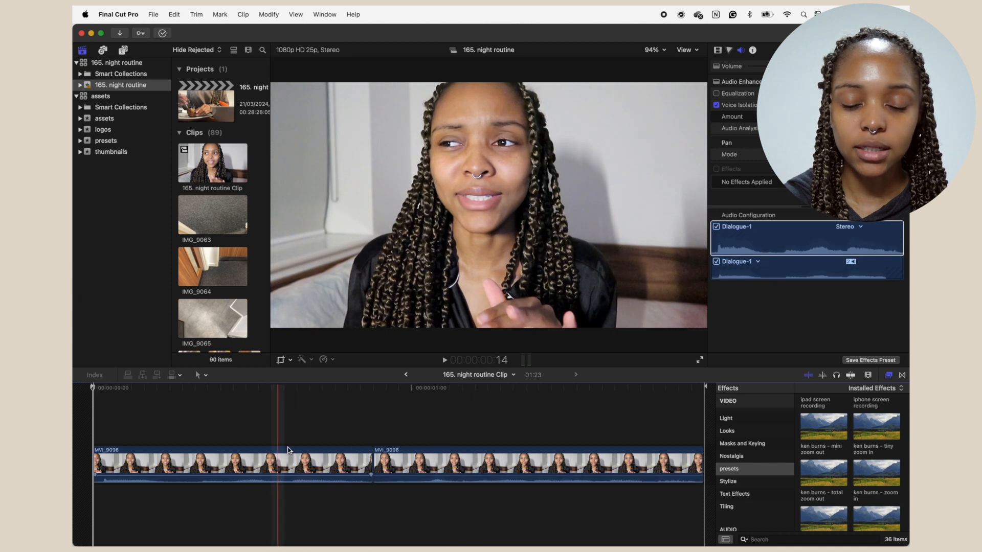
pyautogui.click(406, 375)
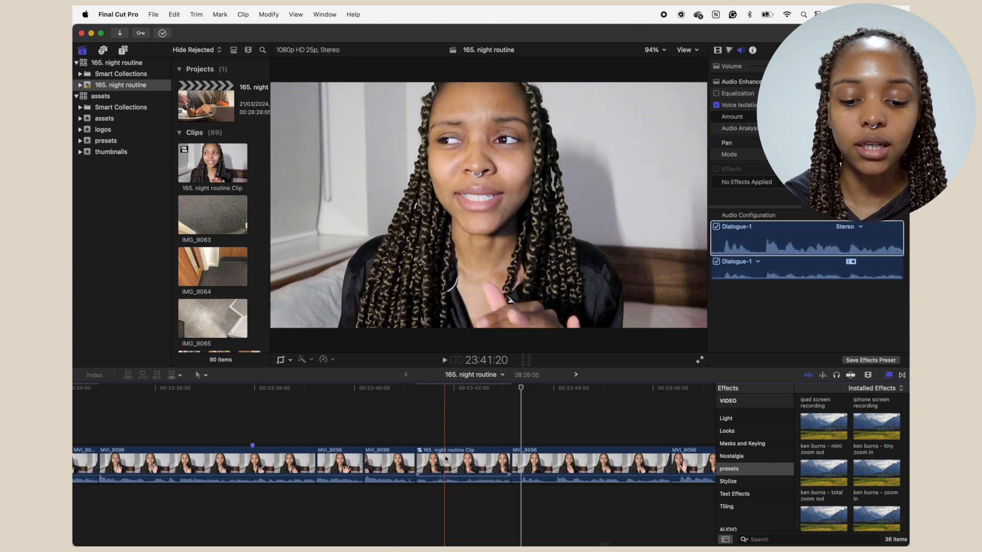
pyautogui.click(446, 459)
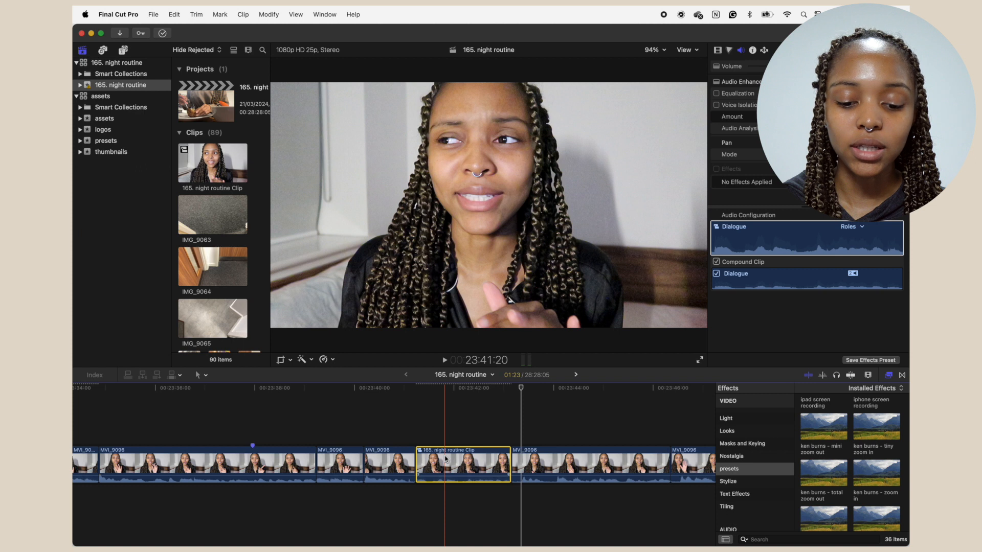
pyautogui.click(243, 14)
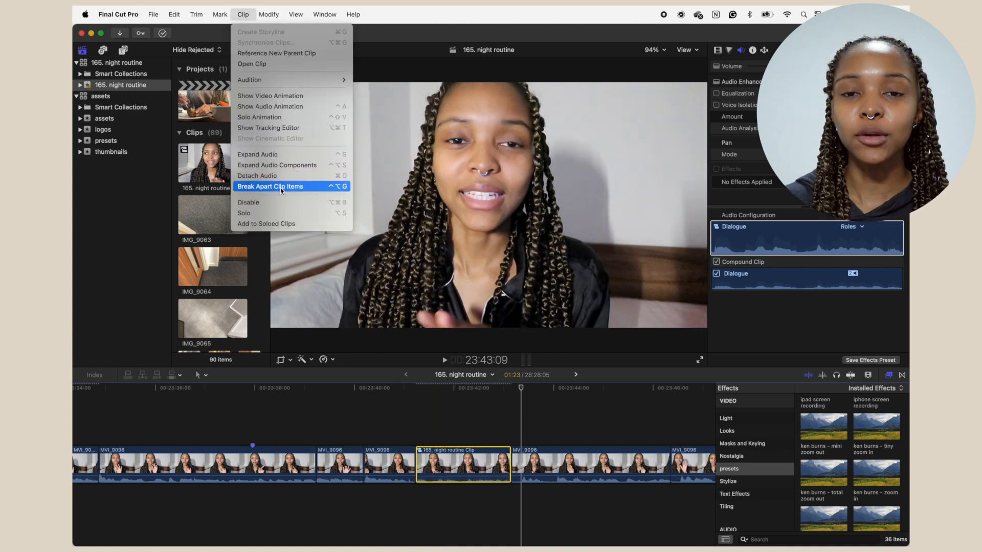
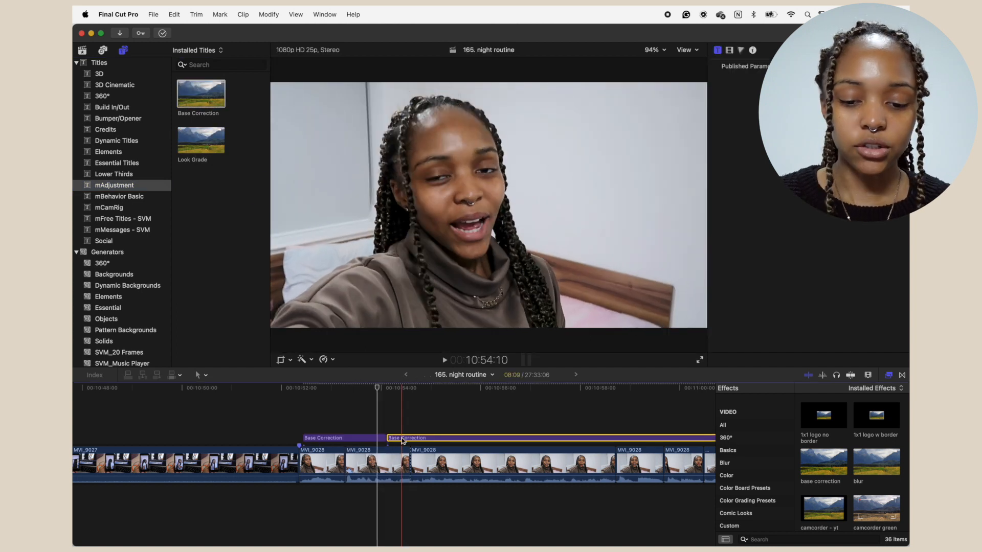
# - Adjust the exposure of the short Base Correction layer near 10:53: global 5%, highlights 8%, midtones about -3%, and shadows slightly lower
pyautogui.click(378, 437)
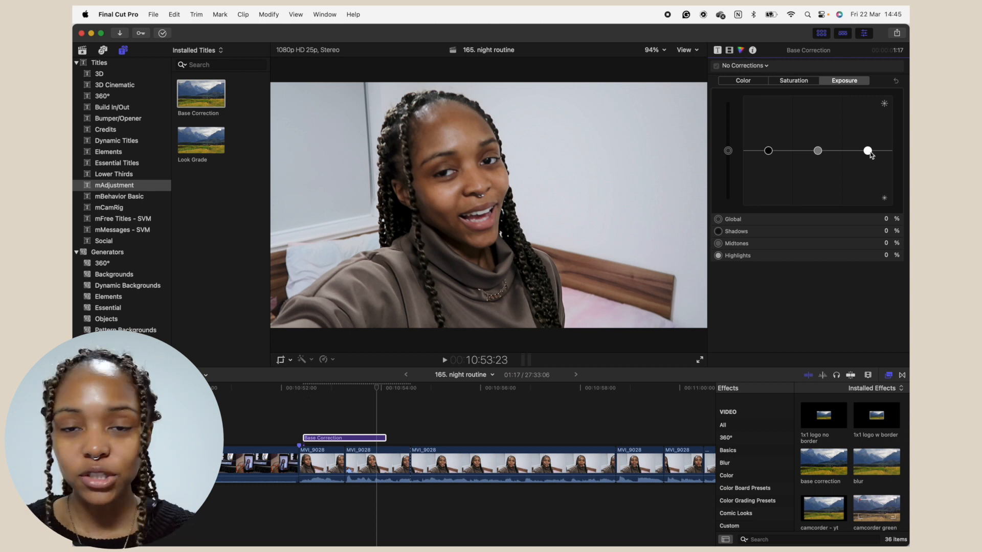
pyautogui.moveTo(728, 151); pyautogui.dragTo(730, 149)
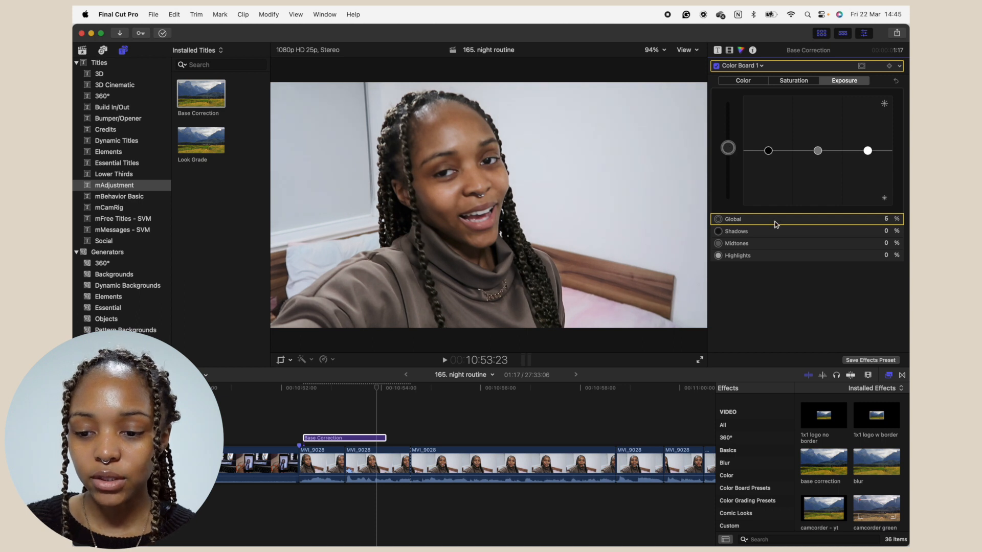
pyautogui.moveTo(865, 154); pyautogui.dragTo(865, 147)
pyautogui.moveTo(817, 151); pyautogui.dragTo(817, 154)
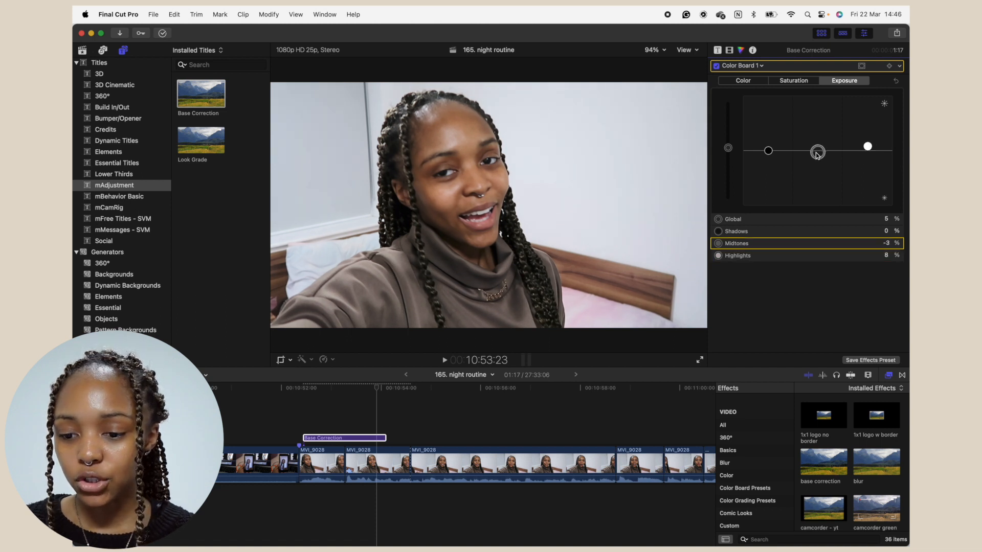
pyautogui.moveTo(768, 151); pyautogui.dragTo(770, 155)
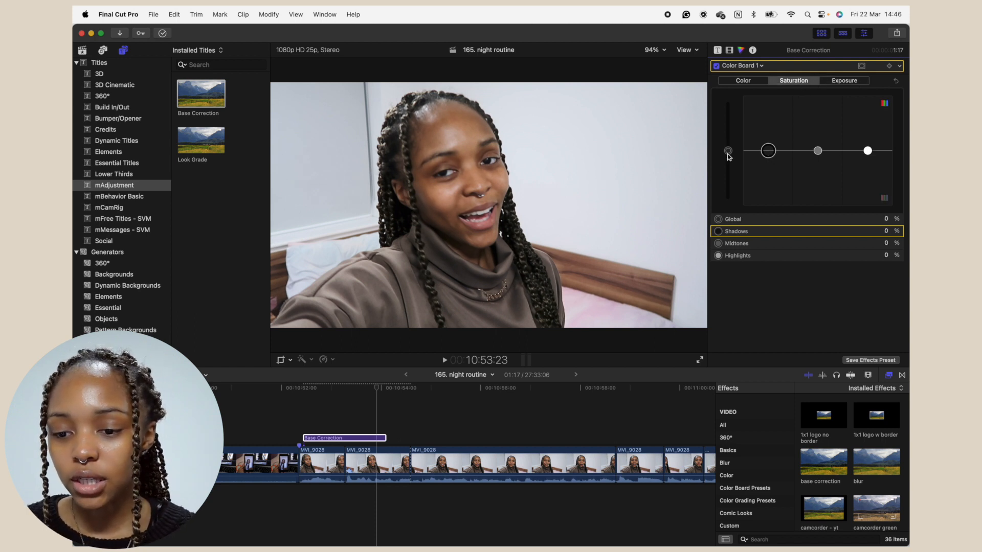
# - Raise the Base Correction layer's Color Board saturation to 8% global and about 10% in the midtones
pyautogui.moveTo(728, 154); pyautogui.dragTo(728, 153)
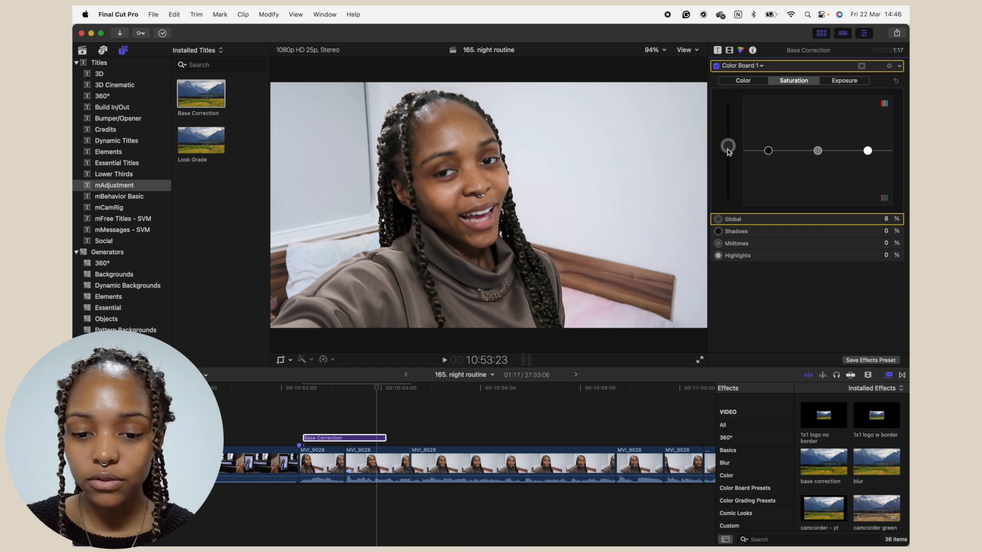
pyautogui.moveTo(729, 152); pyautogui.dragTo(728, 149)
pyautogui.click(795, 243)
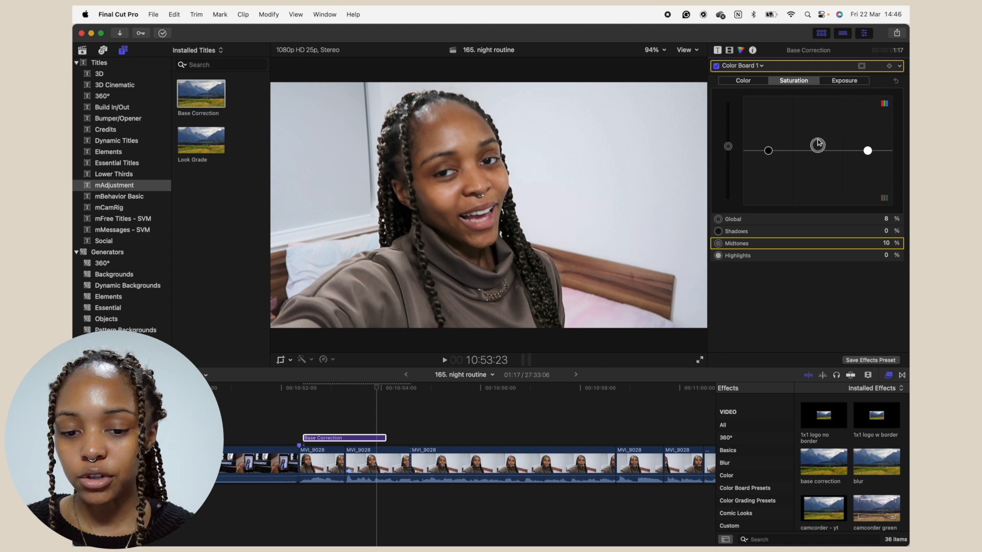
pyautogui.moveTo(818, 144); pyautogui.dragTo(817, 145)
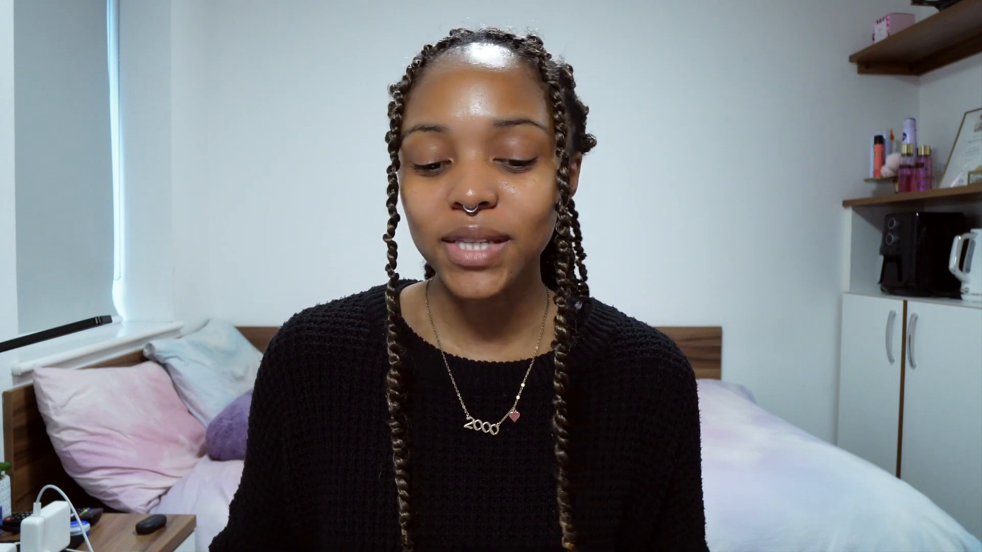
# - Shift the Base Correction layer's midtone color to 215° at -4% on the Color Board
pyautogui.click(743, 81)
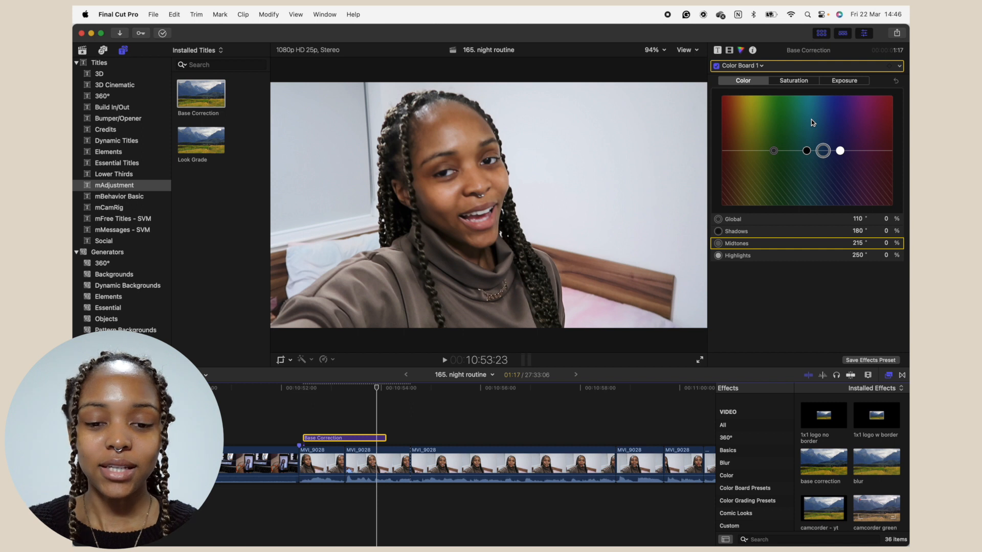
pyautogui.click(822, 153)
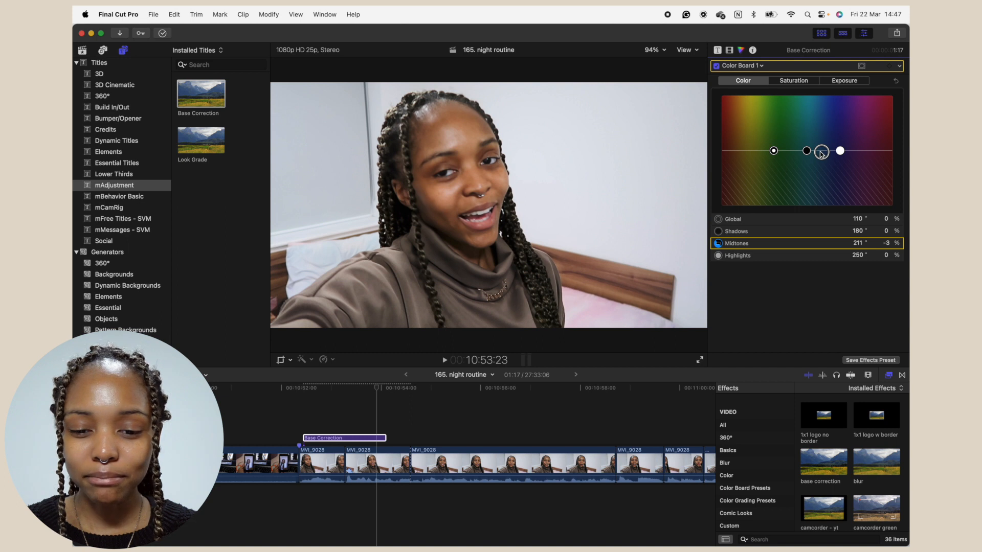
pyautogui.moveTo(820, 151); pyautogui.dragTo(821, 152)
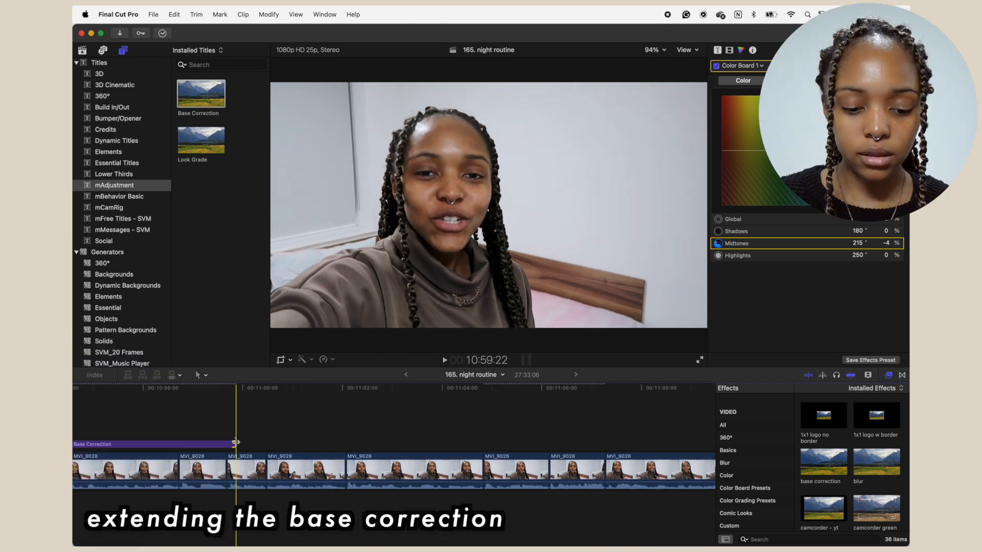
# - Extend the Base Correction over the following MVI_9028 clips, and split off a piece near 11:10 to place above the connected phone clip
pyautogui.moveTo(236, 444); pyautogui.dragTo(647, 447)
pyautogui.hscroll(9, 696, 447)
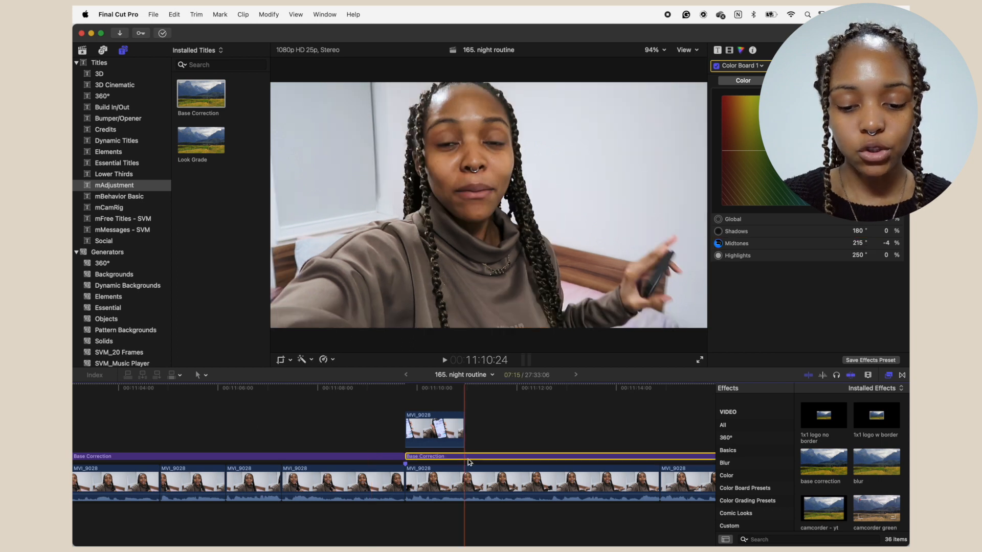
pyautogui.press('super+b')
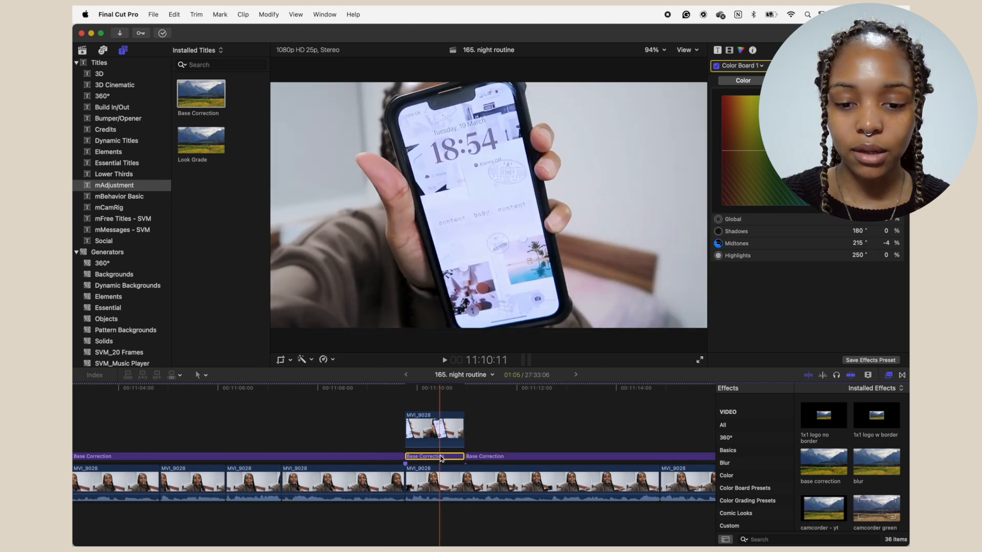
pyautogui.moveTo(442, 459); pyautogui.dragTo(439, 418)
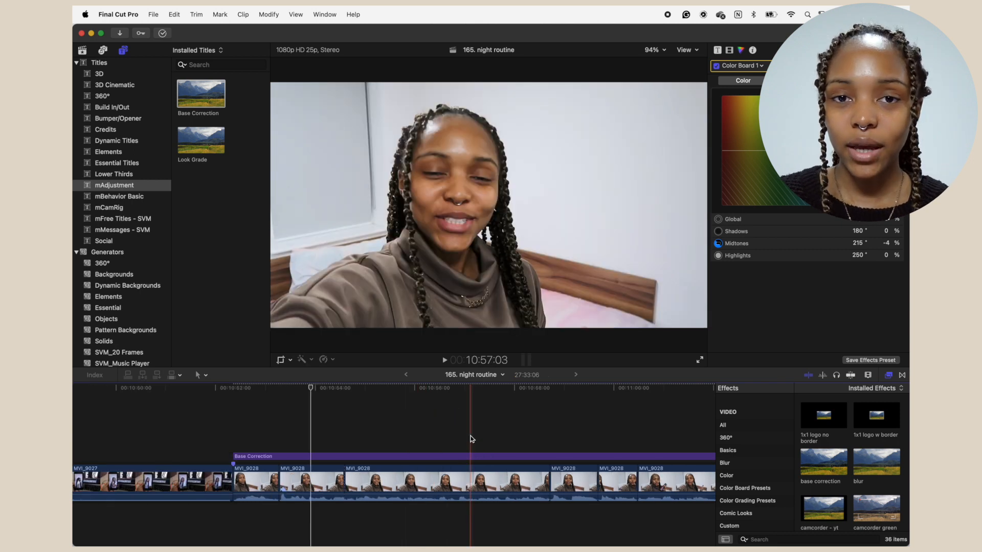
# - Add the vocal and instrumental versions of ES_Yeah You (Thinkin Bout You) from Downloads at the start of the timeline and play them back
pyautogui.press('Home')
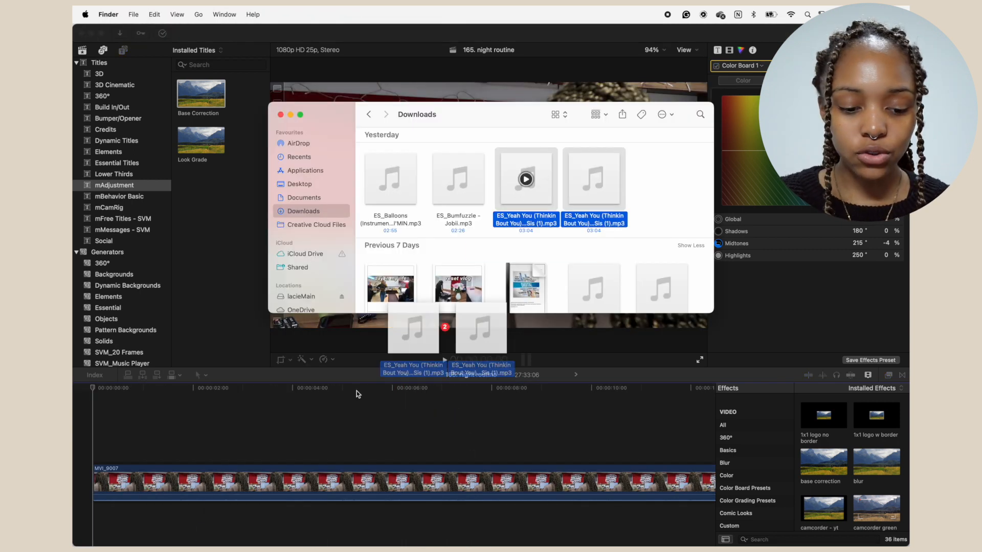
pyautogui.moveTo(358, 394); pyautogui.dragTo(135, 511)
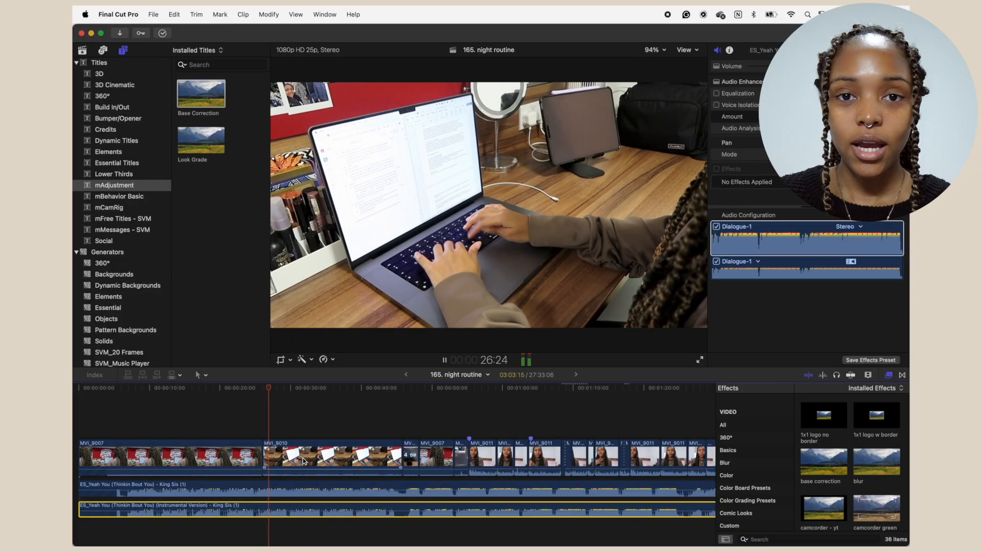
pyautogui.press('space')
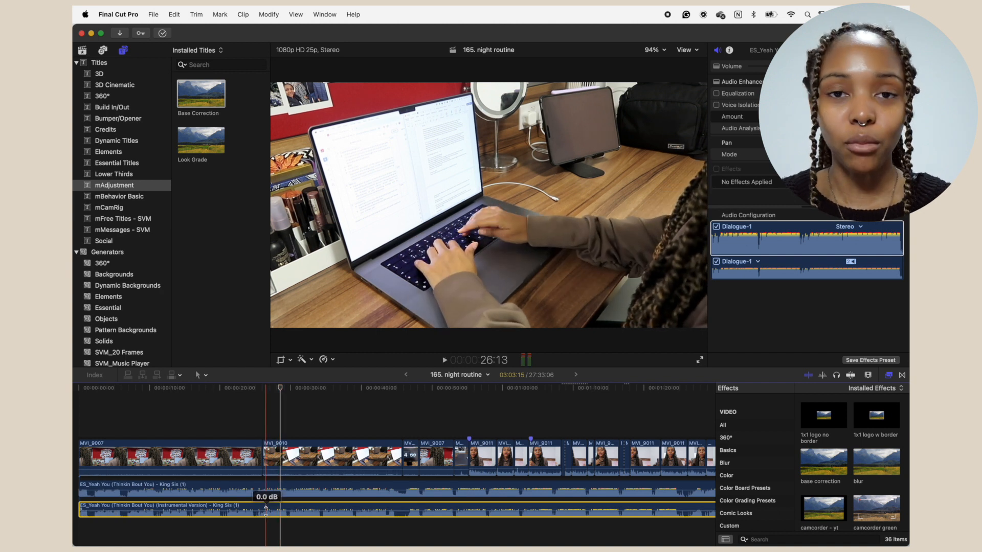
# - Lower the vocal music track's volume to -∞ dB and set the instrumental track's volume to -10 dB
pyautogui.click(265, 484)
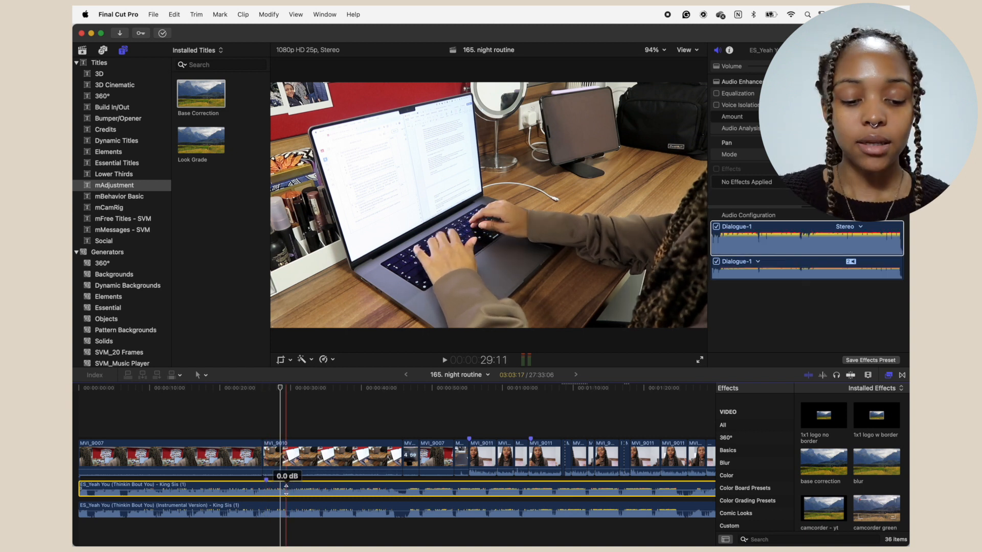
pyautogui.moveTo(286, 486); pyautogui.dragTo(285, 529)
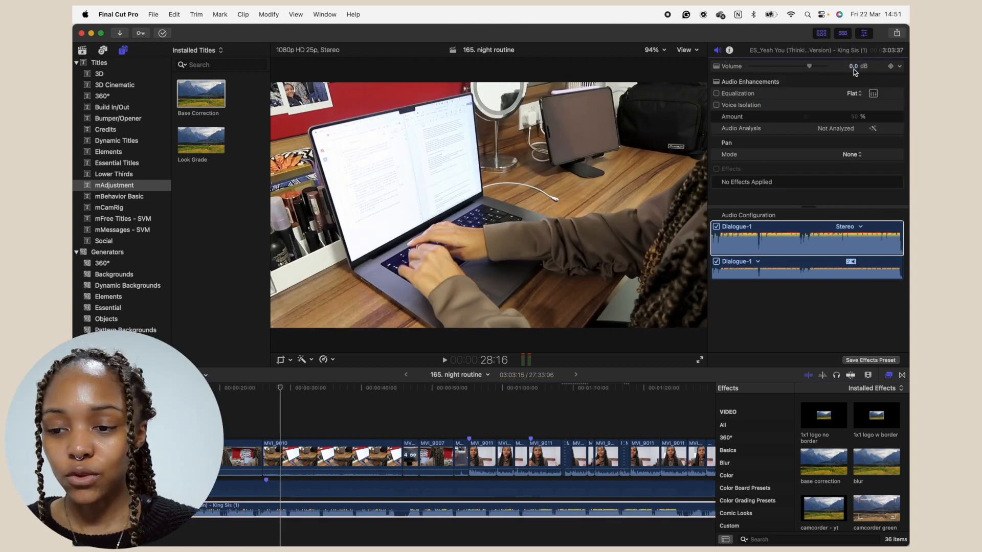
pyautogui.write('-10')
pyautogui.press('Return')
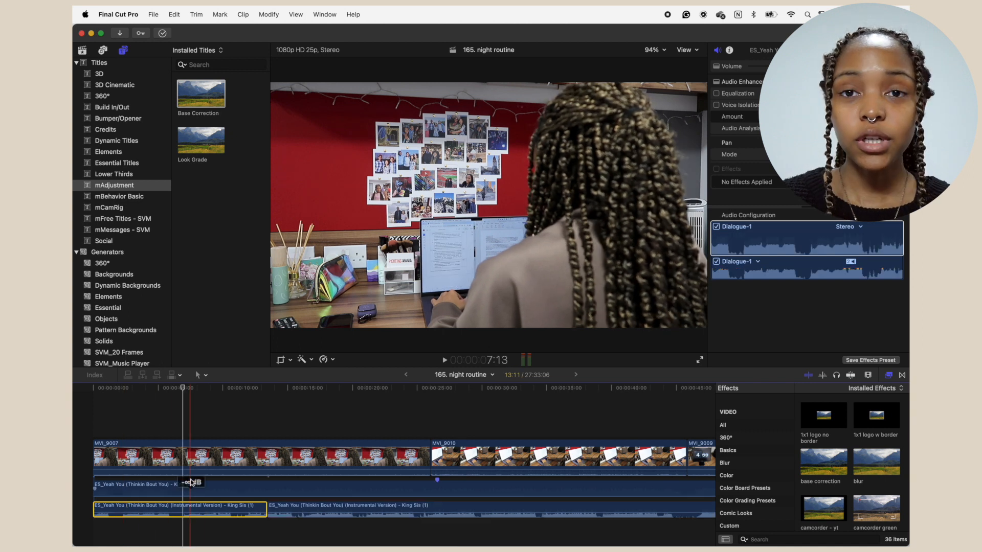
# - Apply a Fade Out to the first instrumental music segment at the start of the timeline
pyautogui.click(264, 13)
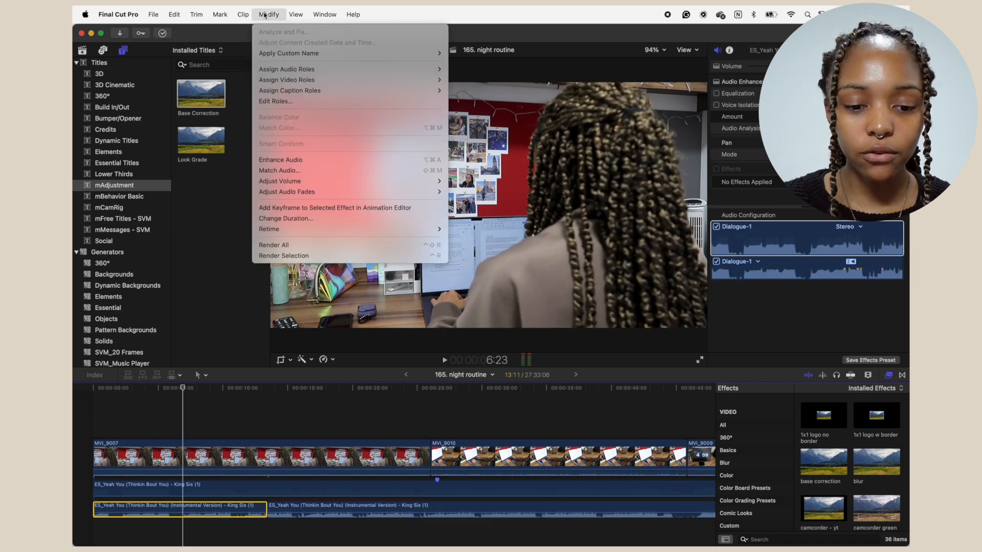
pyautogui.moveTo(359, 192)
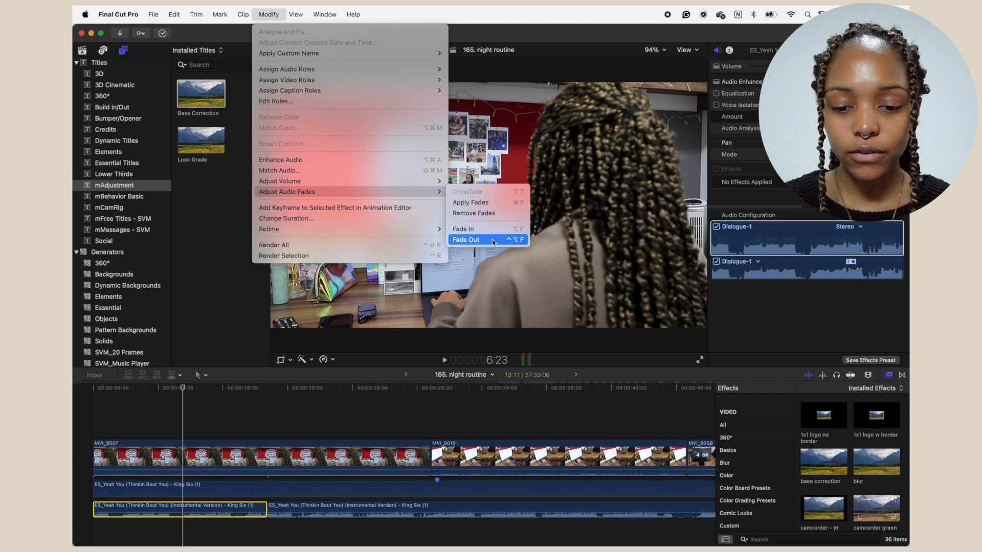
pyautogui.click(492, 241)
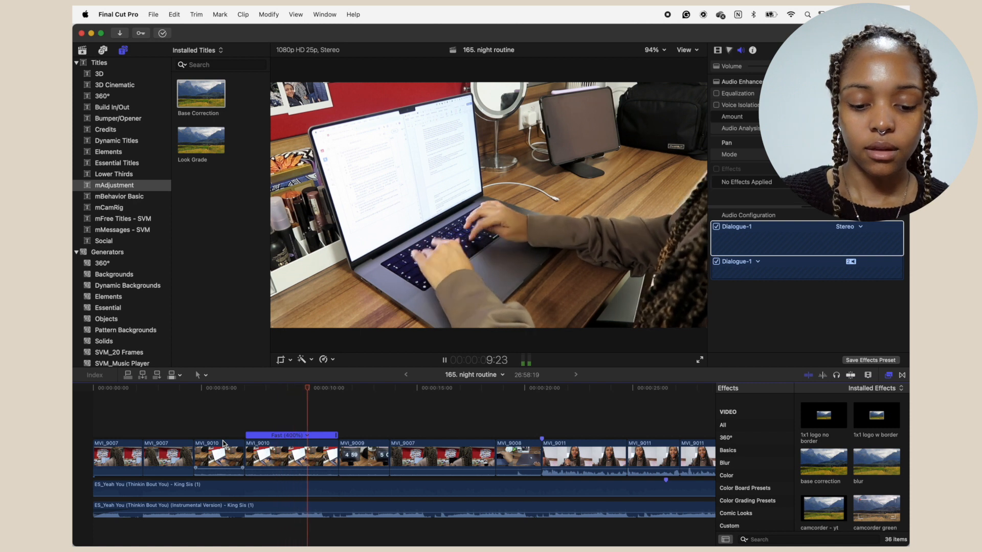
# - Split the fast MVI_9010 typing clip partway through and delete the remaining part
pyautogui.press('space')
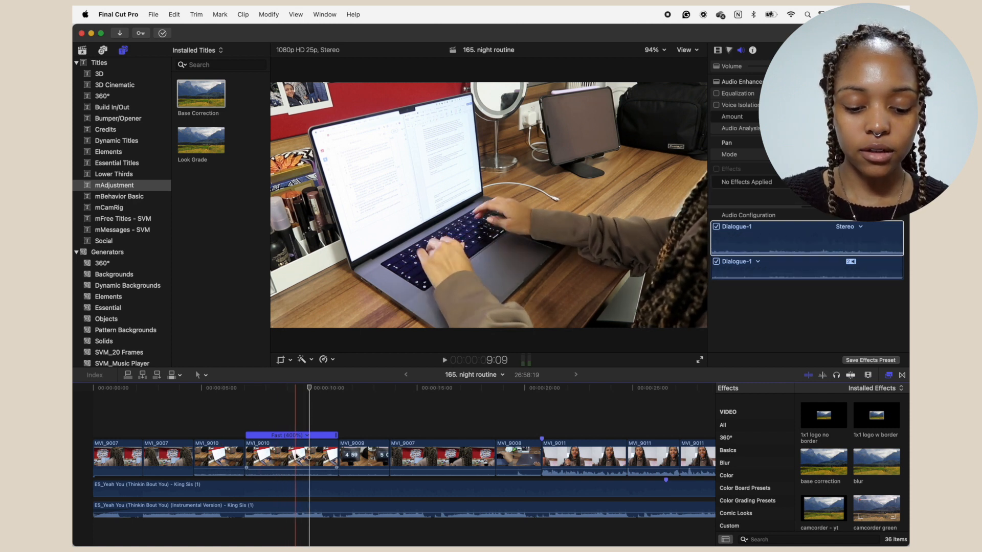
pyautogui.press('super+b')
pyautogui.click(311, 456)
pyautogui.press('Delete')
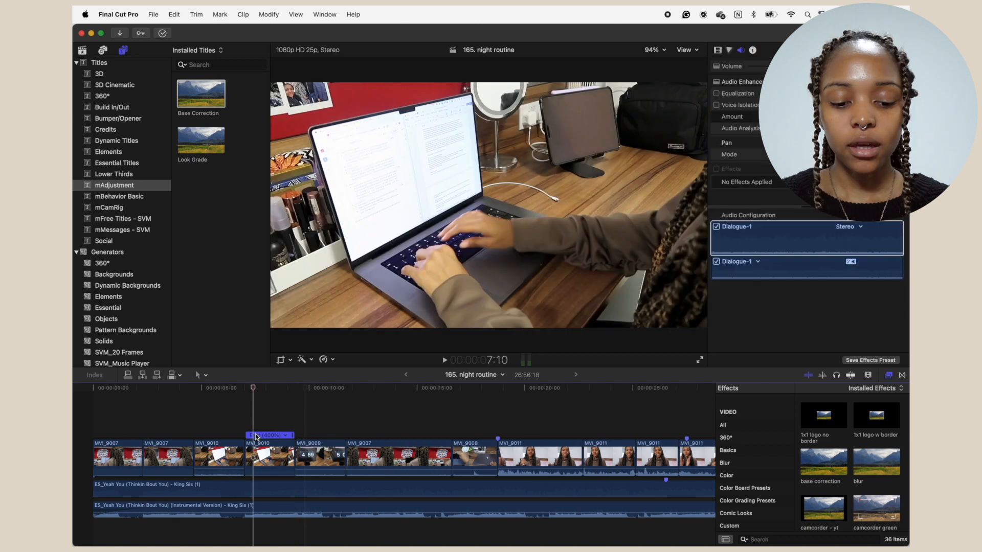
# - Apply a zoom preset from the installed effects to the shortened MVI_9010 clip
pyautogui.click(268, 478)
pyautogui.click(269, 468)
pyautogui.scroll(-10, 869, 469)
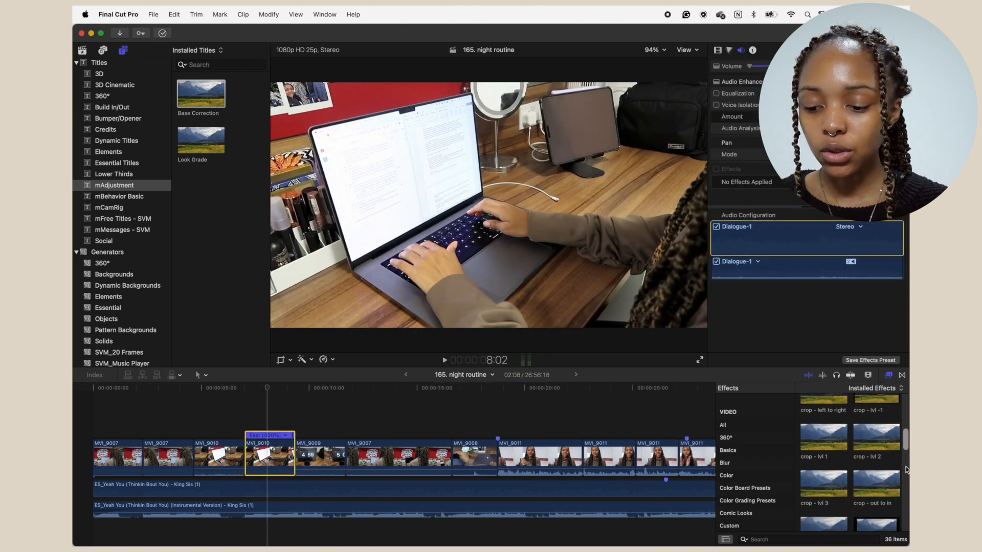
pyautogui.click(877, 421)
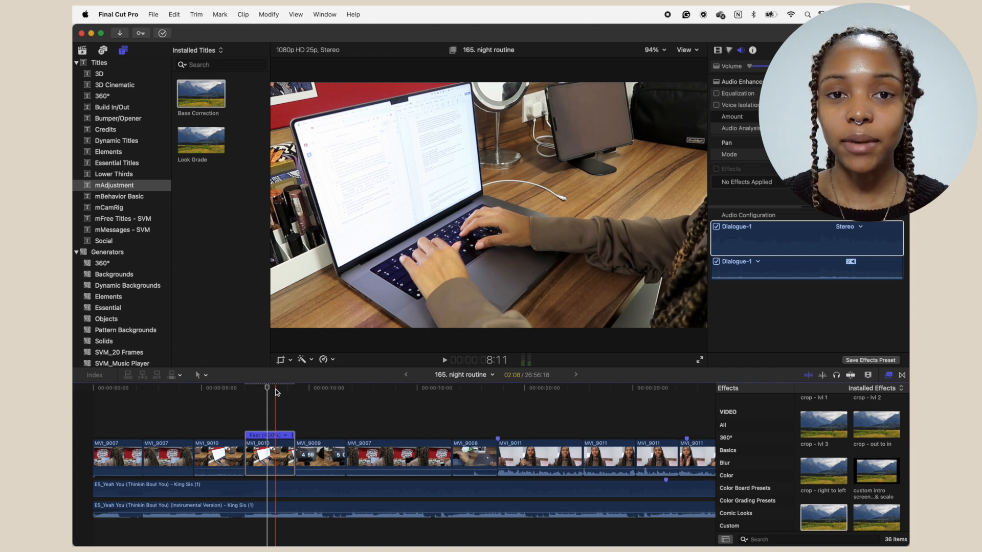
# - Examine the Render All command and the Background render option in the Playback settings
pyautogui.click(268, 15)
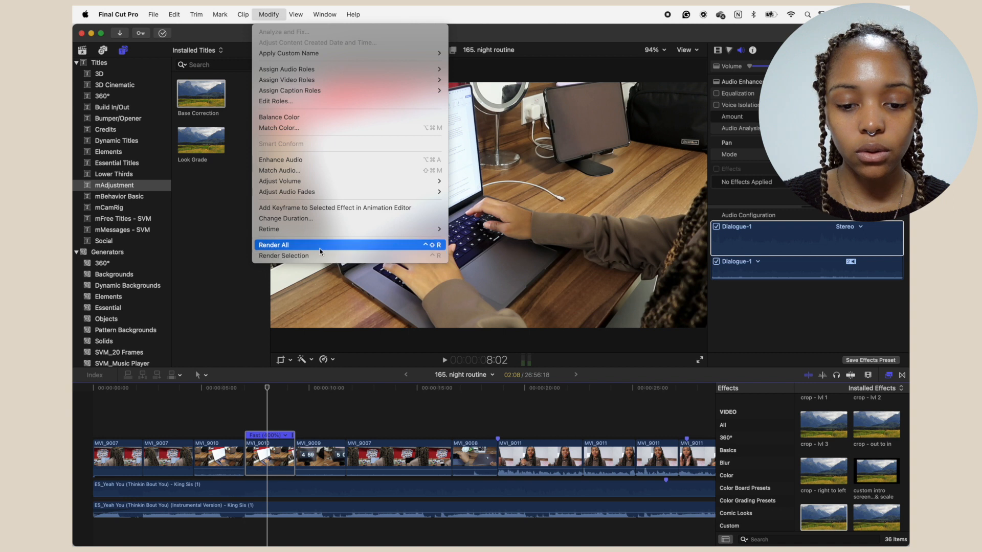
pyautogui.moveTo(117, 16)
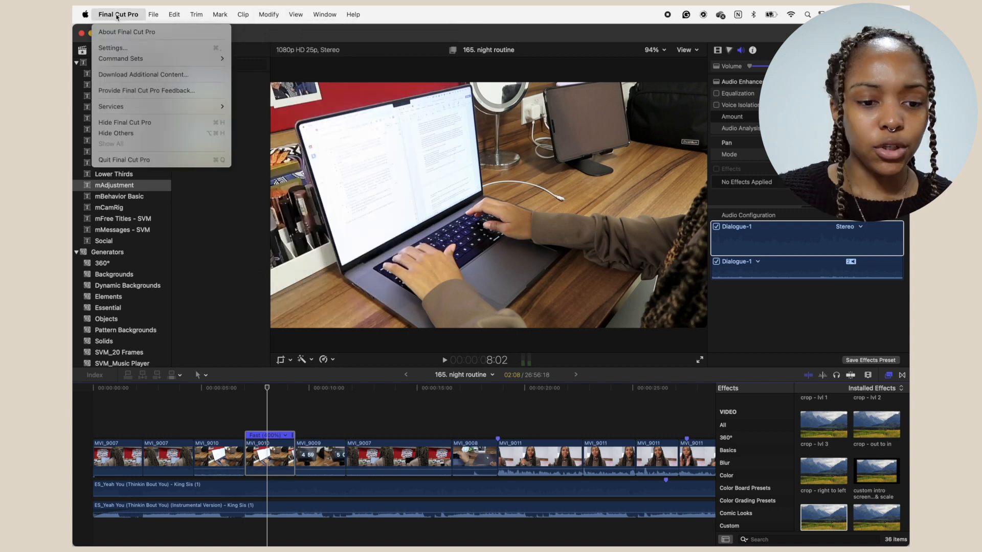
pyautogui.click(122, 47)
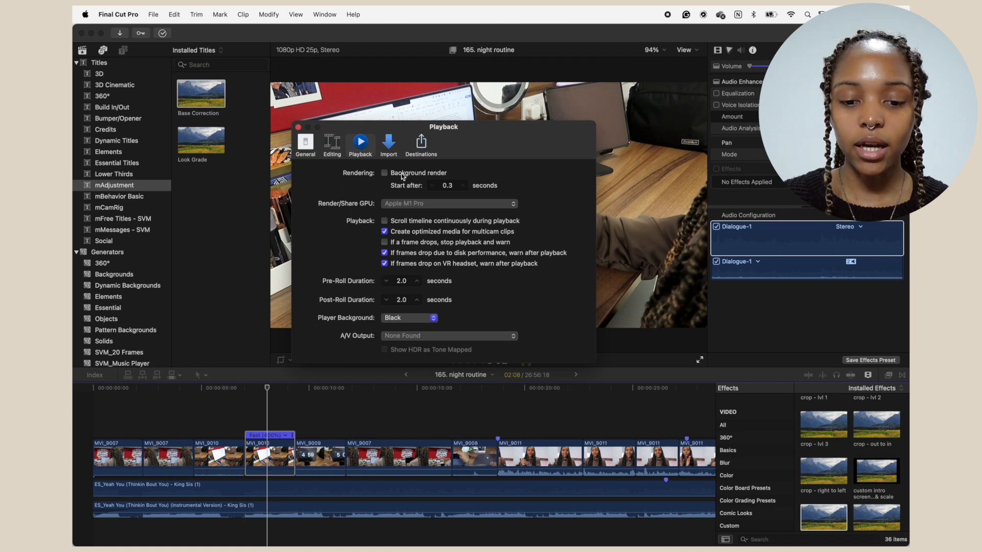
# - Tighten the MVI_9007 desk clip and the end of the MVI_9008 laptop clip before the first talking clip
pyautogui.press('super+b')
pyautogui.hotkey('alt', '[')
pyautogui.press('space')
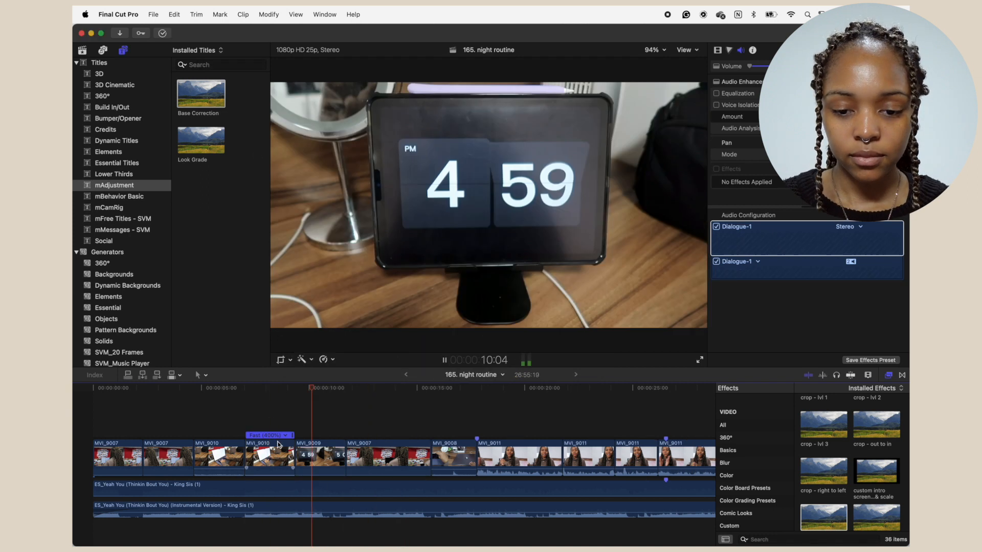
pyautogui.hotkey('alt', ']')
pyautogui.press('space')
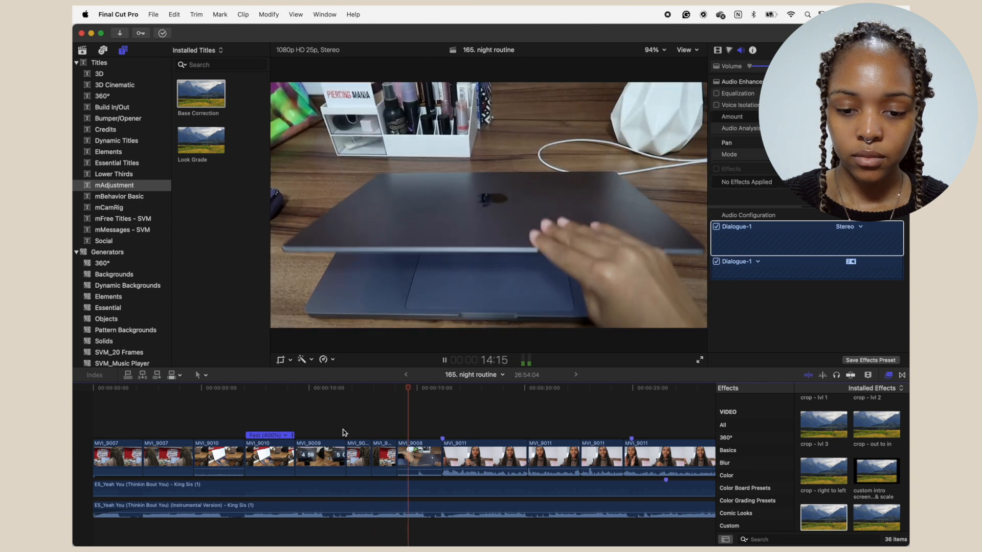
pyautogui.press('space')
pyautogui.hotkey('alt', ']')
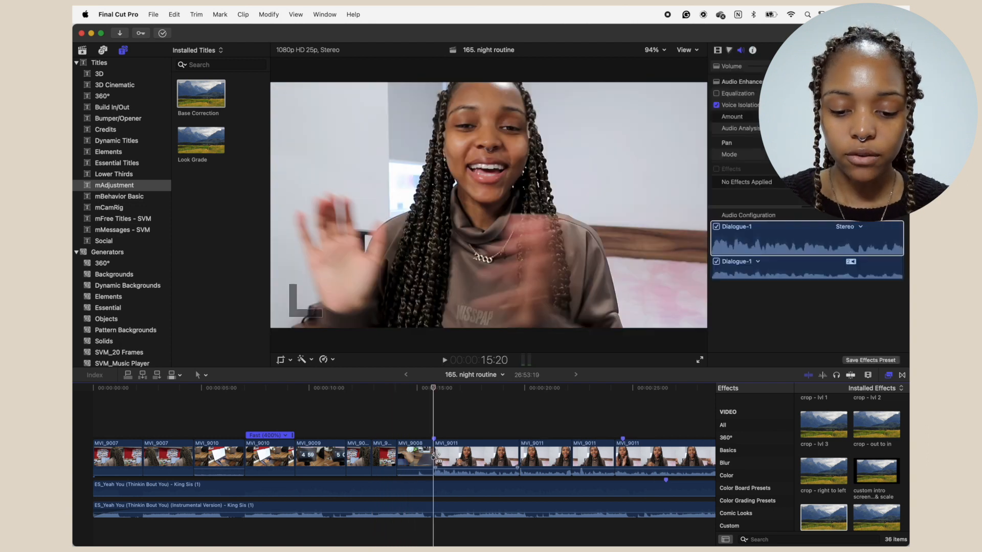
# - Split the vocal and instrumental music tracks at 15:20 and delete the vocal piece before the cut
pyautogui.click(411, 529)
pyautogui.click(429, 492)
pyautogui.press('super+b')
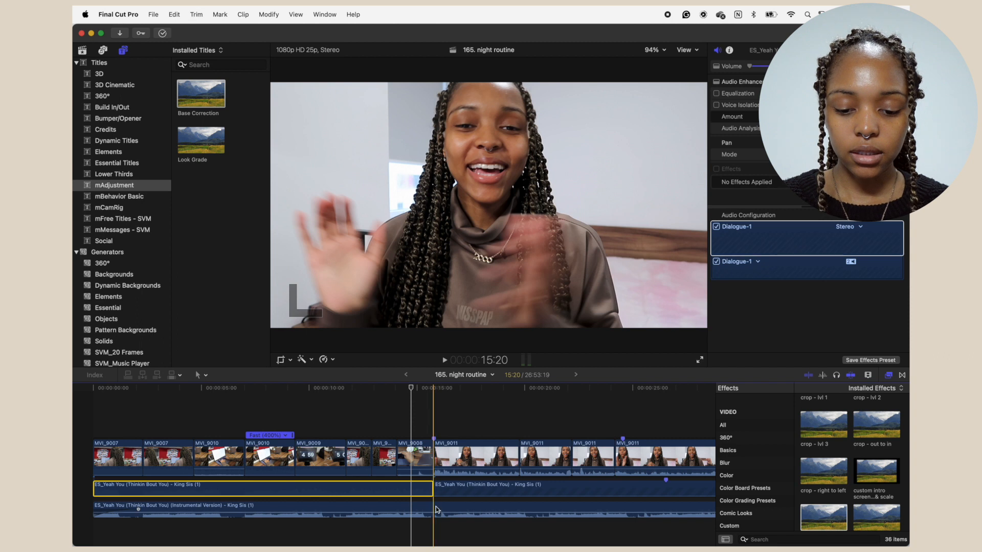
pyautogui.press('Delete')
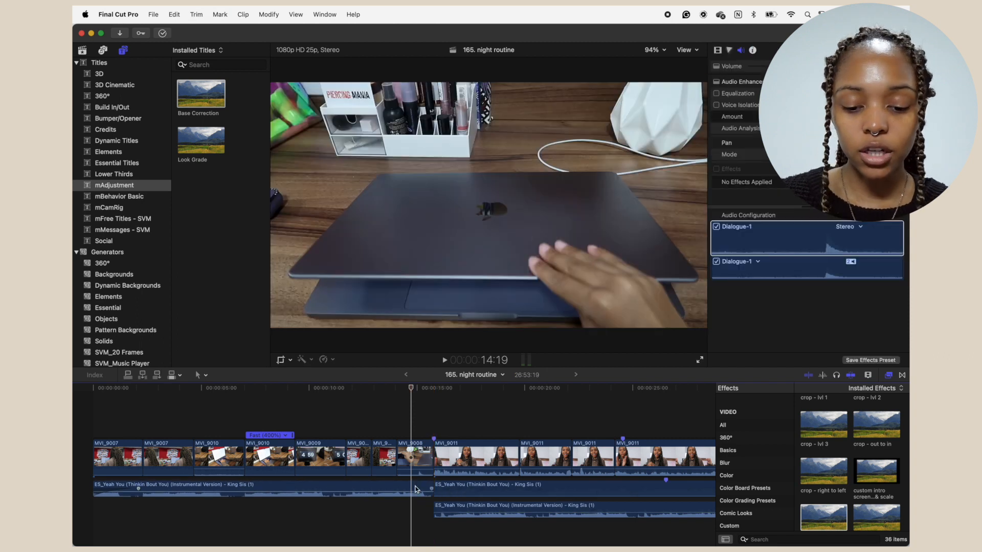
# - Move the remaining vocal and instrumental pieces together along the timeline to the start of the MVI_9013 clip
pyautogui.hscroll(5, 454, 492)
pyautogui.moveTo(353, 534); pyautogui.dragTo(708, 506)
pyautogui.hscroll(20, 706, 505)
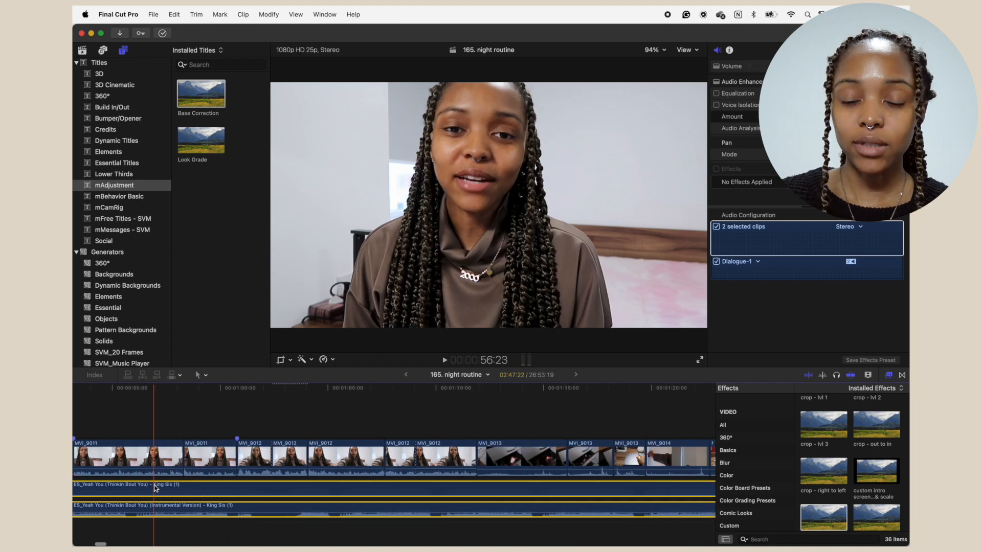
pyautogui.moveTo(155, 489); pyautogui.dragTo(501, 514)
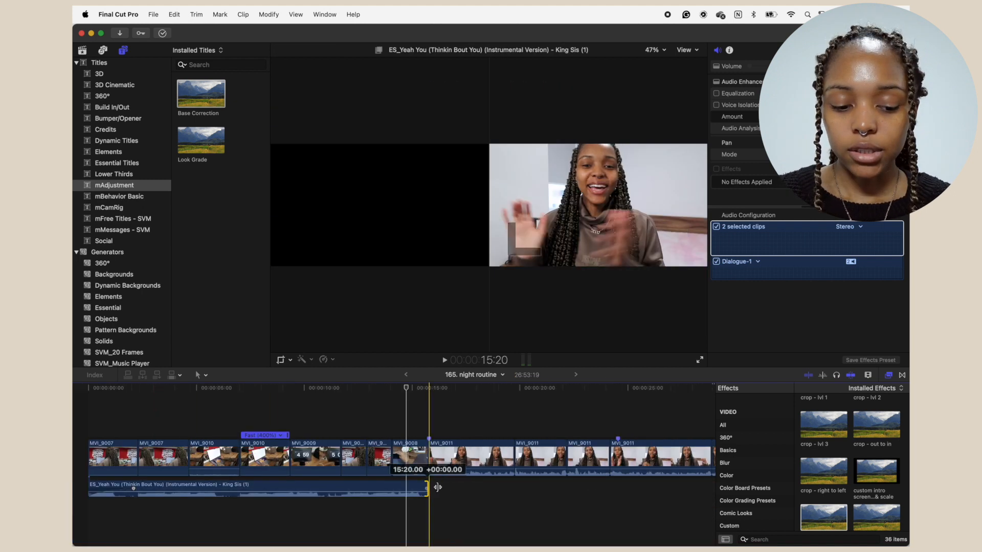
# - Extend the opening instrumental under the MVI_9011 talking clips and fade out its portion before 15:20 over about 3 seconds
pyautogui.moveTo(432, 485); pyautogui.dragTo(637, 487)
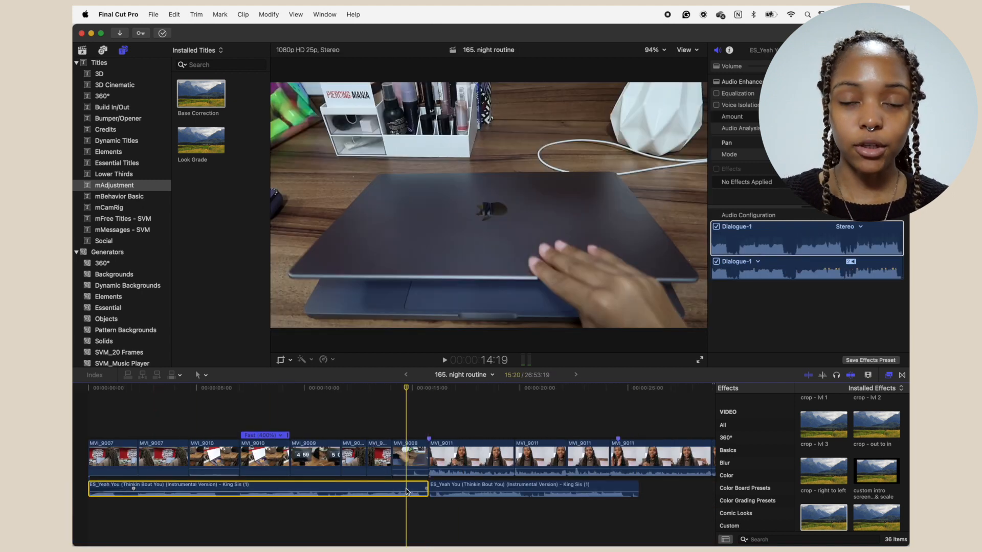
pyautogui.moveTo(417, 489); pyautogui.dragTo(360, 487)
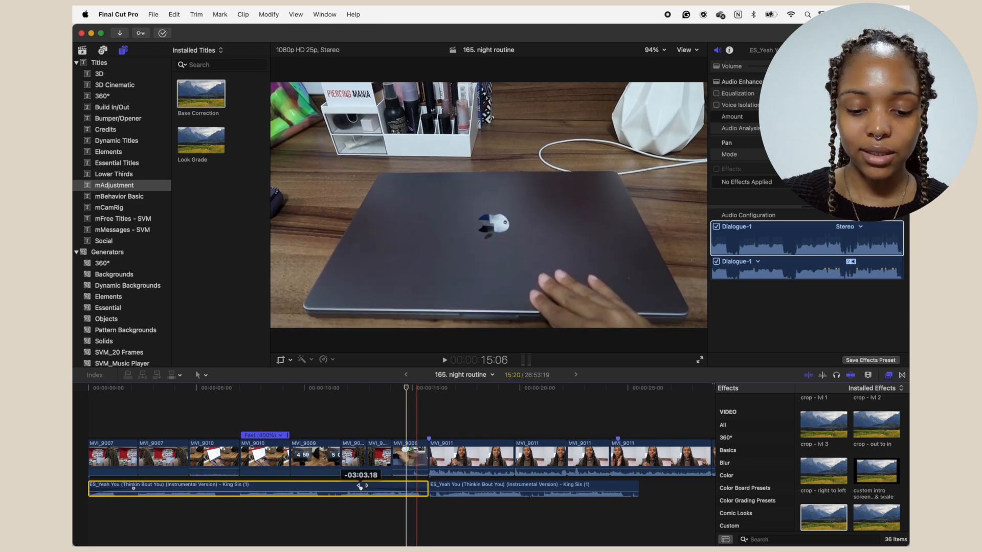
# - Set the instrumental under the talking clips to -30 dB and extend its end to the start of MVI_9013
pyautogui.click(512, 486)
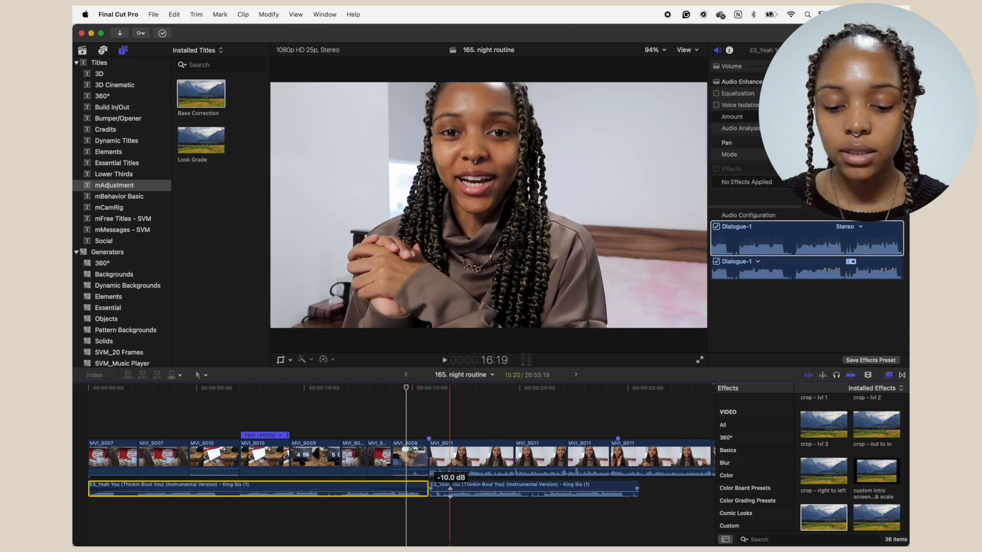
pyautogui.hscroll(3, 511, 487)
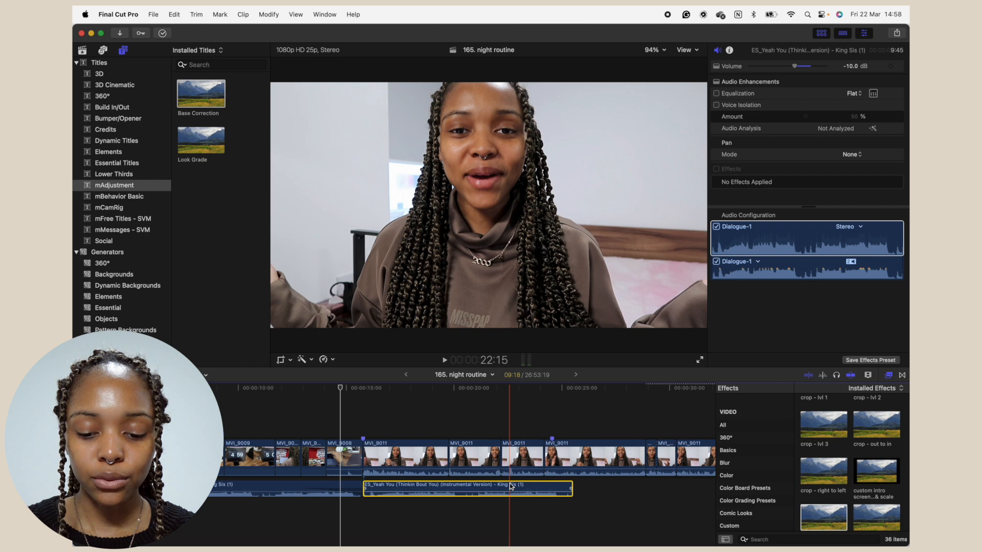
pyautogui.click(852, 66)
pyautogui.write('-30')
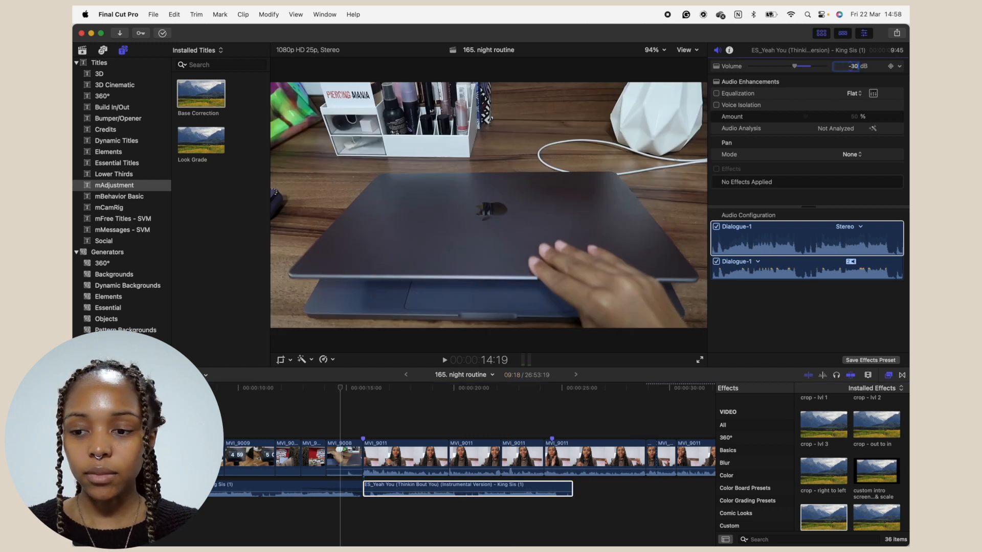
pyautogui.press('Return')
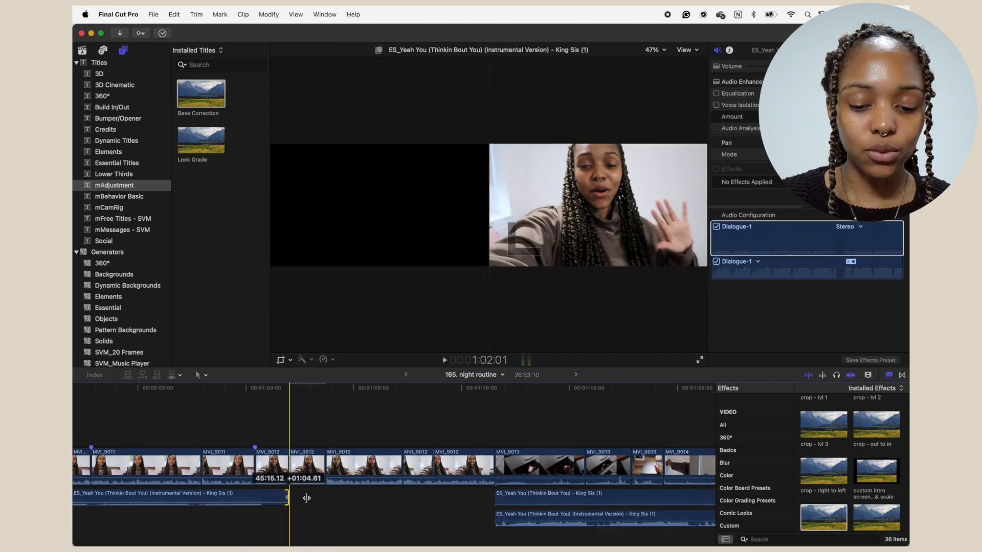
pyautogui.moveTo(298, 498); pyautogui.dragTo(494, 498)
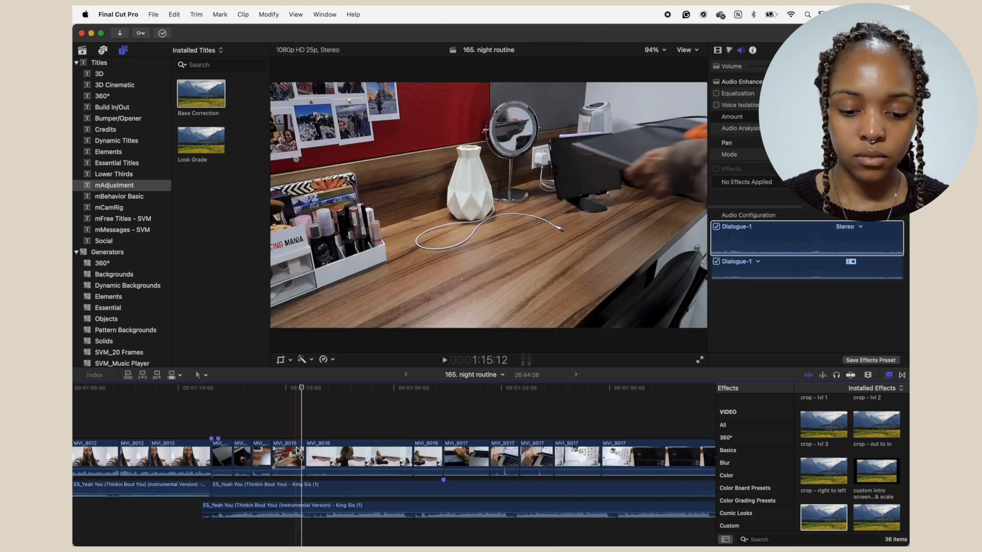
# - Play through and tighten the MVI_9015, MVI_9016 and early MVI_9017 clips by trimming their starts and ends
pyautogui.press('space')
pyautogui.press('space')
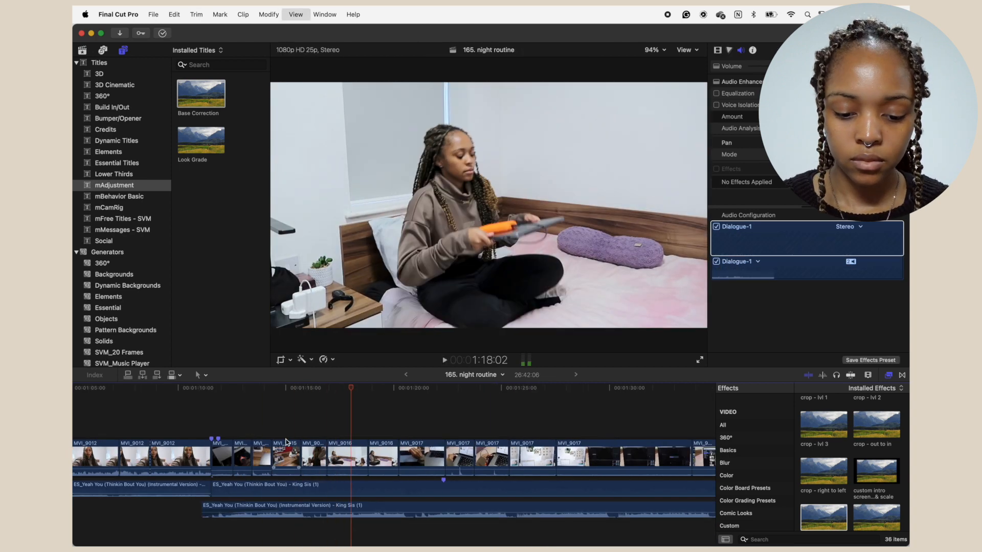
pyautogui.hotkey('alt', ']')
pyautogui.moveTo(381, 455); pyautogui.dragTo(290, 450)
pyautogui.press('space')
pyautogui.hotkey('alt', '[')
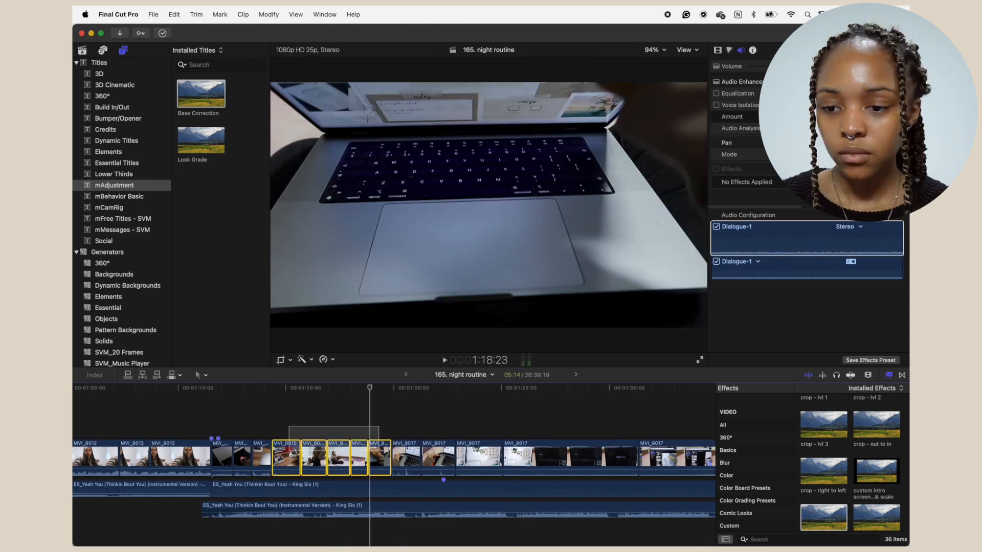
pyautogui.moveTo(409, 450); pyautogui.dragTo(417, 450)
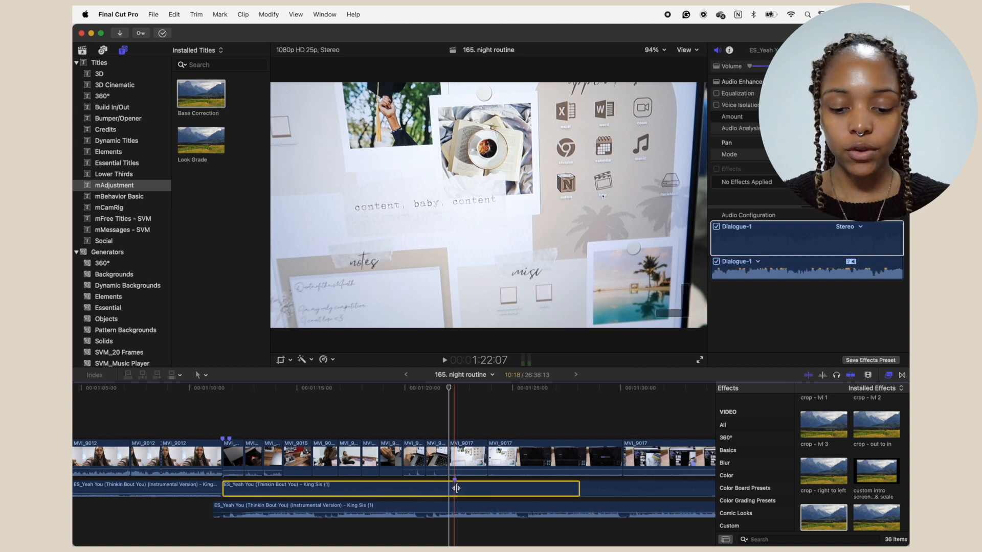
# - Silence the instrumental segment after the cut near 1:22 and play back the switch to the vocal track
pyautogui.click(472, 508)
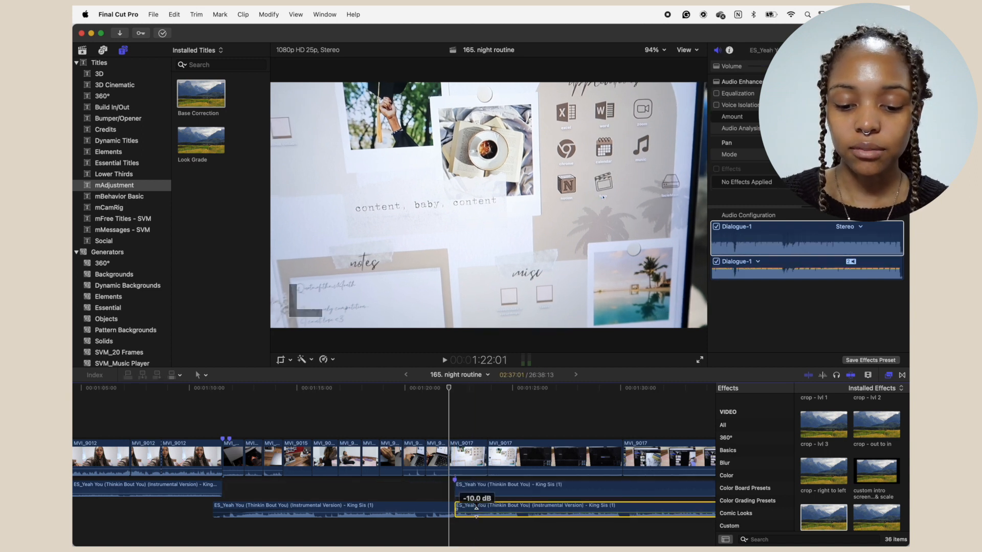
pyautogui.moveTo(471, 511); pyautogui.dragTo(476, 545)
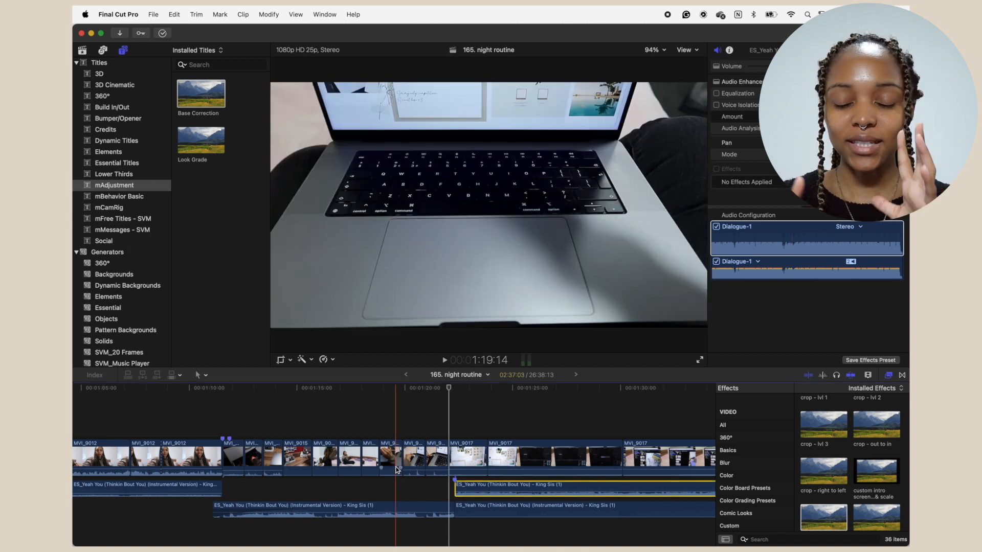
pyautogui.press('space')
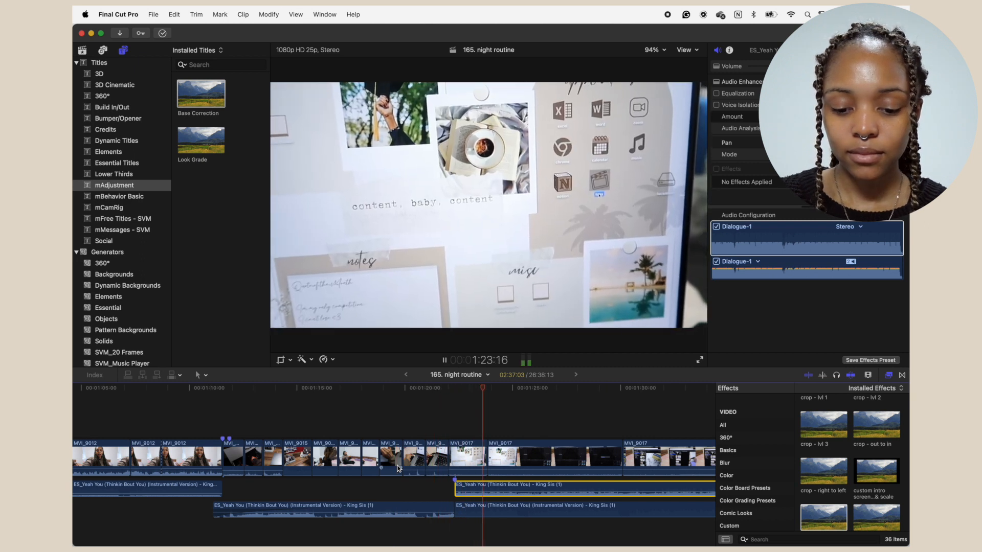
pyautogui.press('space')
# - Extend the outgoing instrumental past the cut near 1:22, trim the vocal track's start slightly later, and play back the overlap
pyautogui.click(458, 485)
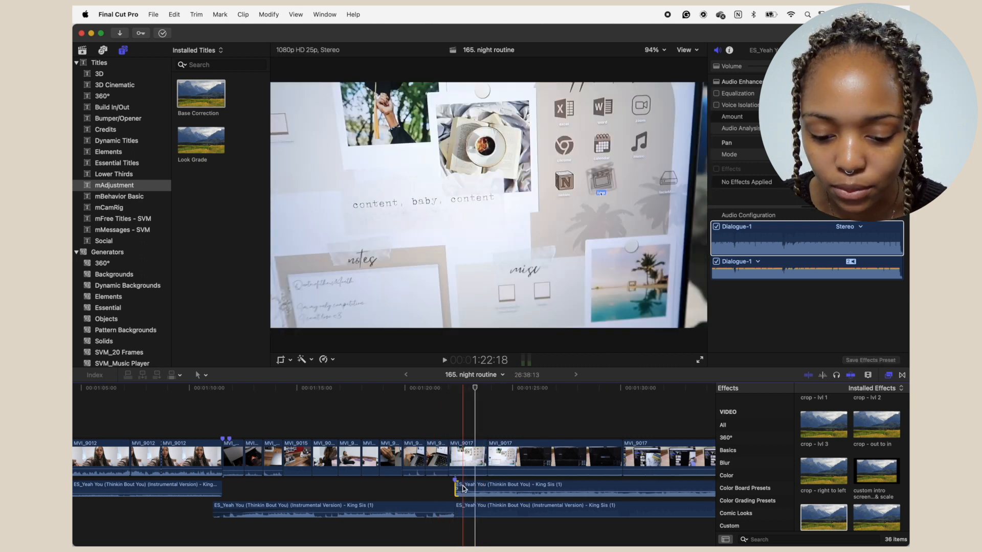
pyautogui.moveTo(454, 510); pyautogui.dragTo(461, 510)
pyautogui.press('space')
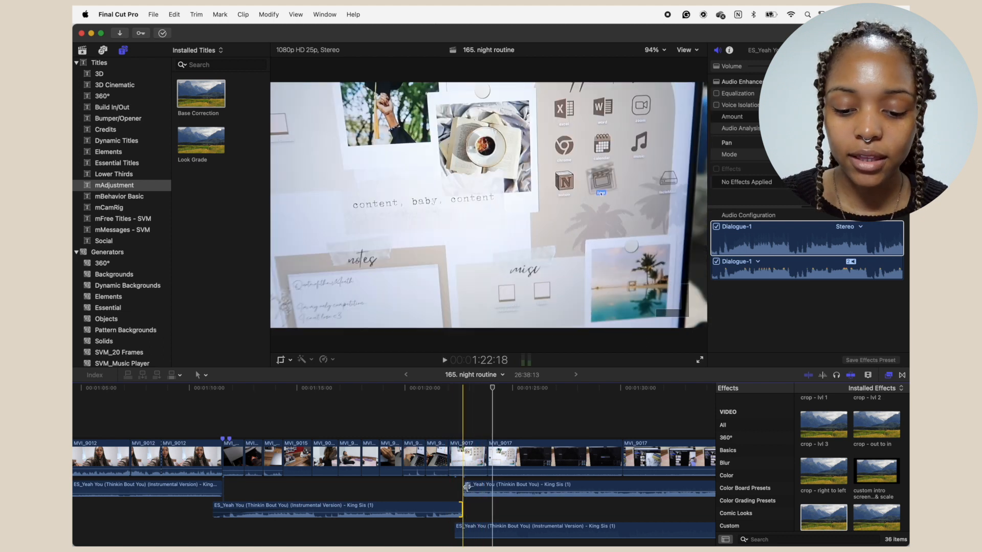
pyautogui.moveTo(455, 489)
pyautogui.mouseDown()
pyautogui.moveTo(473, 510)
pyautogui.moveTo(459, 488)
pyautogui.mouseUp()
pyautogui.click(470, 489)
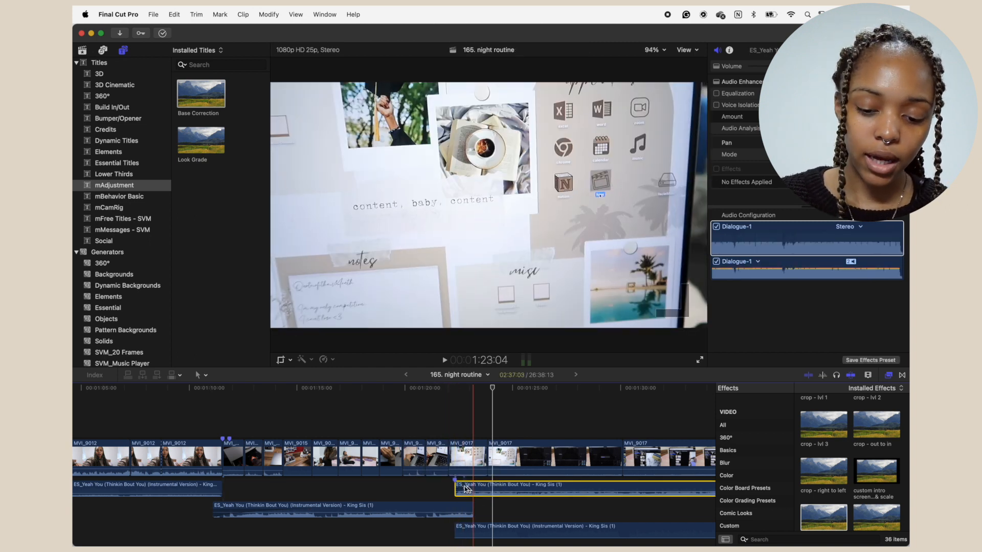
pyautogui.moveTo(455, 489); pyautogui.dragTo(462, 490)
pyautogui.press('space')
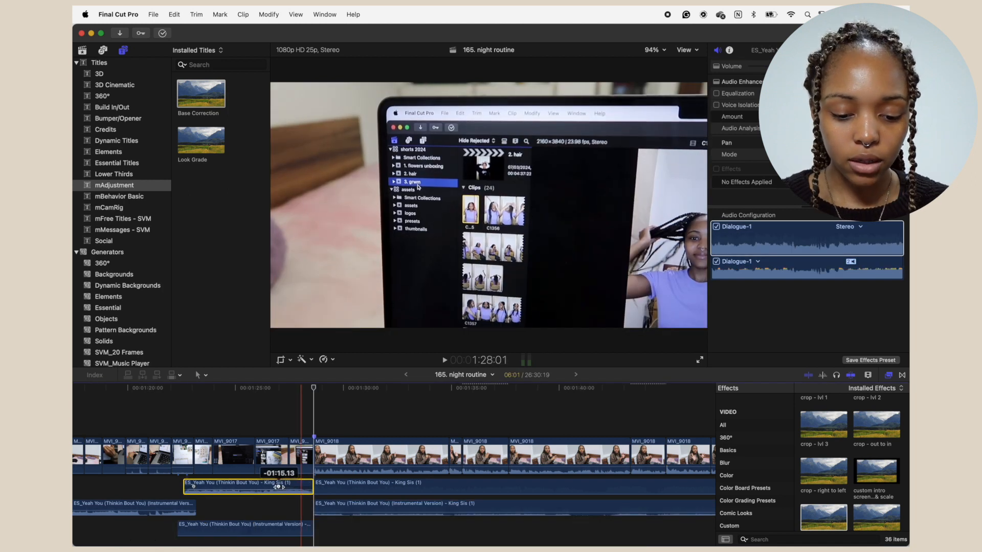
pyautogui.press('space')
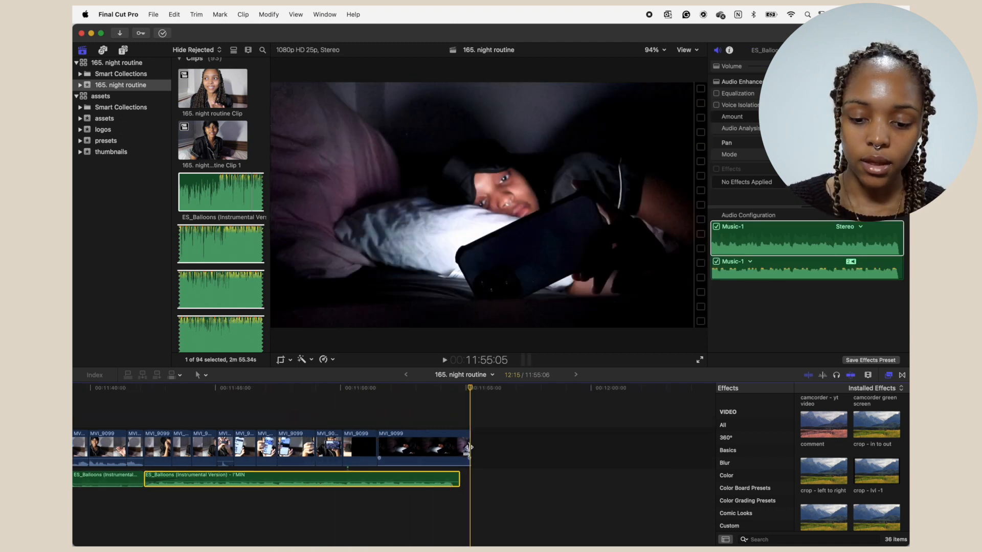
# - Trim the end of the last MVI_9099 clip back to where the instrumental music ends
pyautogui.moveTo(466, 446); pyautogui.dragTo(455, 448)
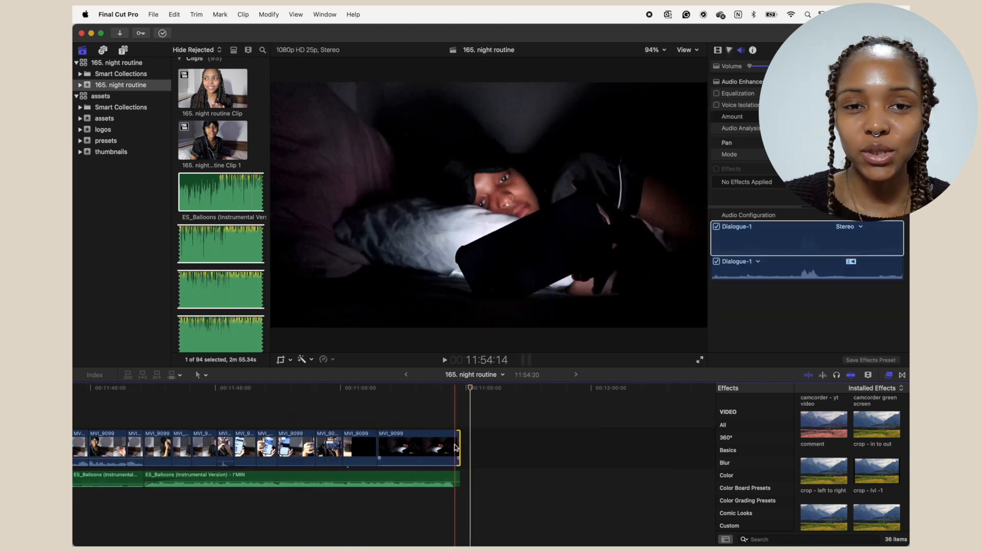
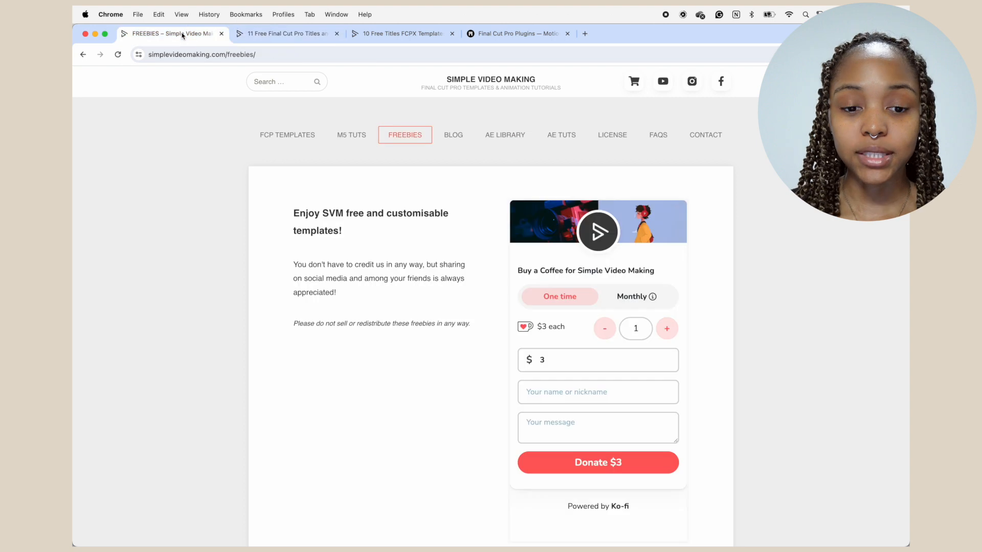
# - Switch to Chrome and look through the Simple Video Making freebies page and its free Final Cut Pro titles pages
pyautogui.scroll(-10, 491, 307)
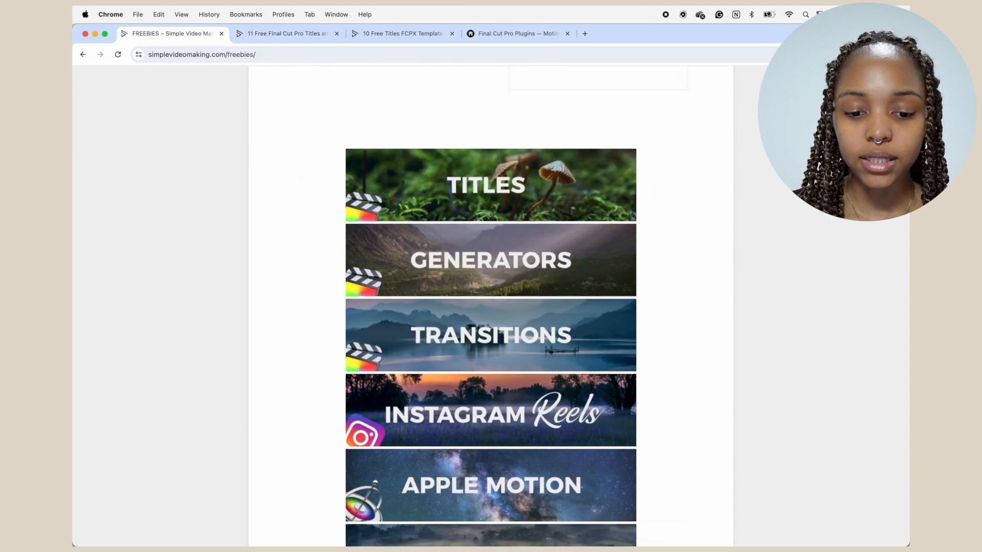
pyautogui.scroll(-3, 522, 137)
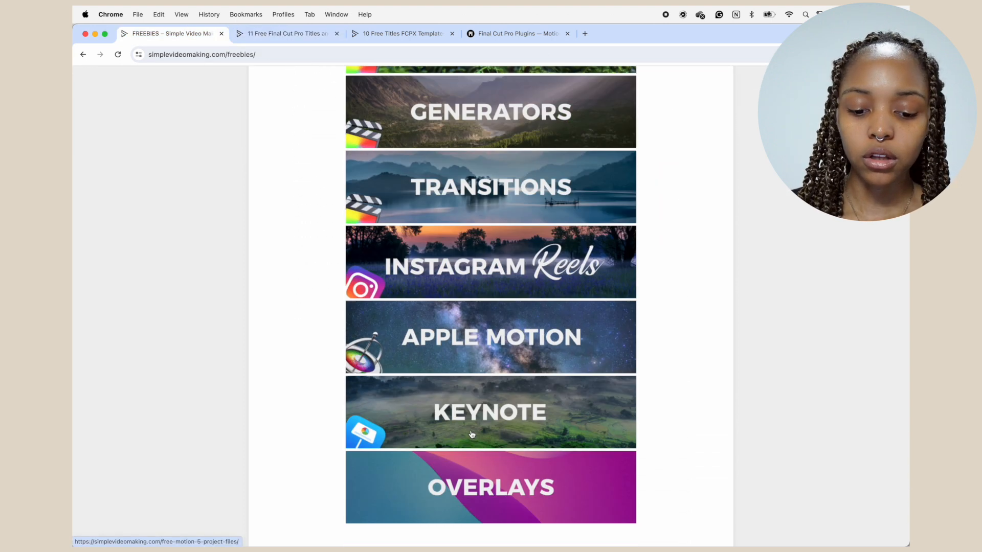
pyautogui.scroll(15, 723, 258)
pyautogui.click(296, 34)
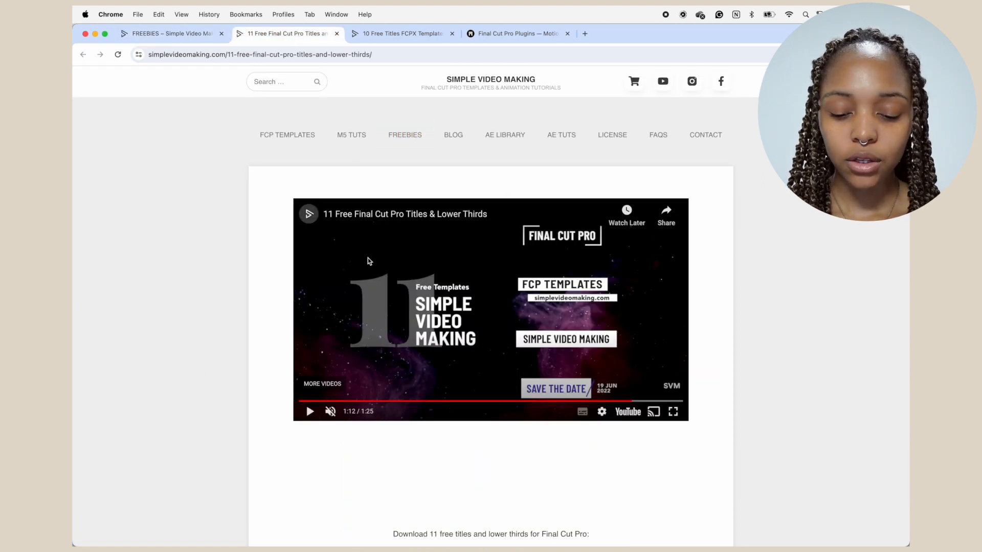
pyautogui.click(387, 31)
pyautogui.scroll(-6, 465, 247)
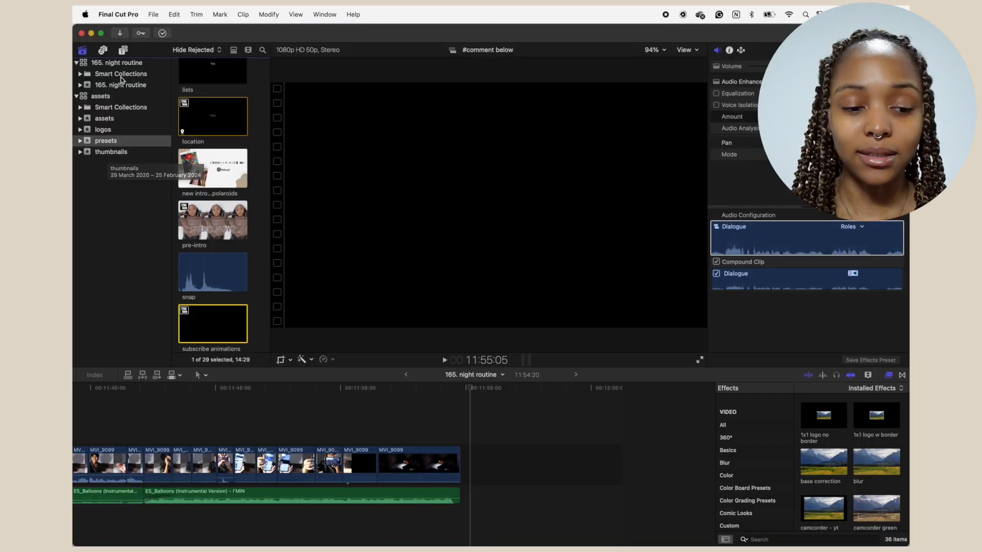
# - Open the date preset from the presets event and inspect its full-date title and its 1 January 2024 title
pyautogui.scroll(10, 252, 148)
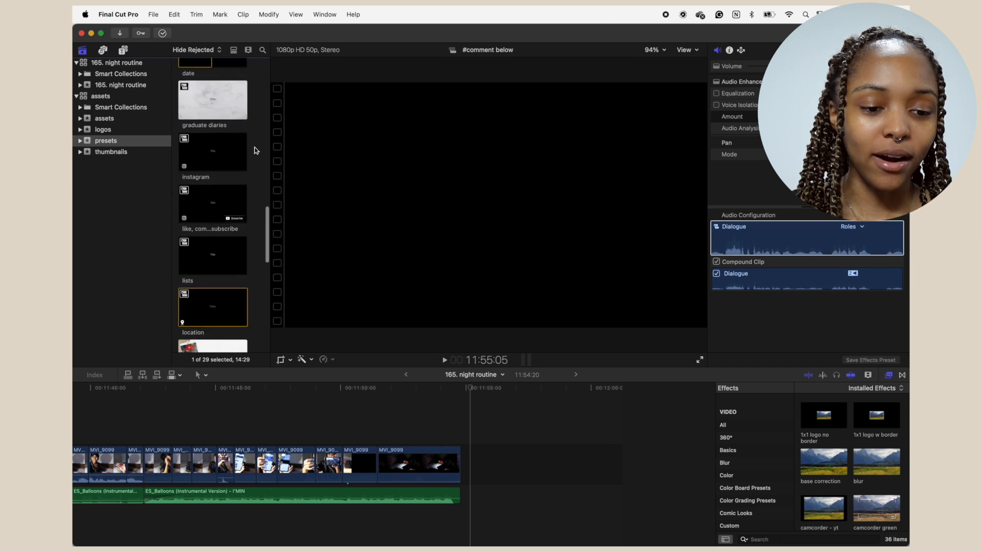
pyautogui.scroll(8, 256, 151)
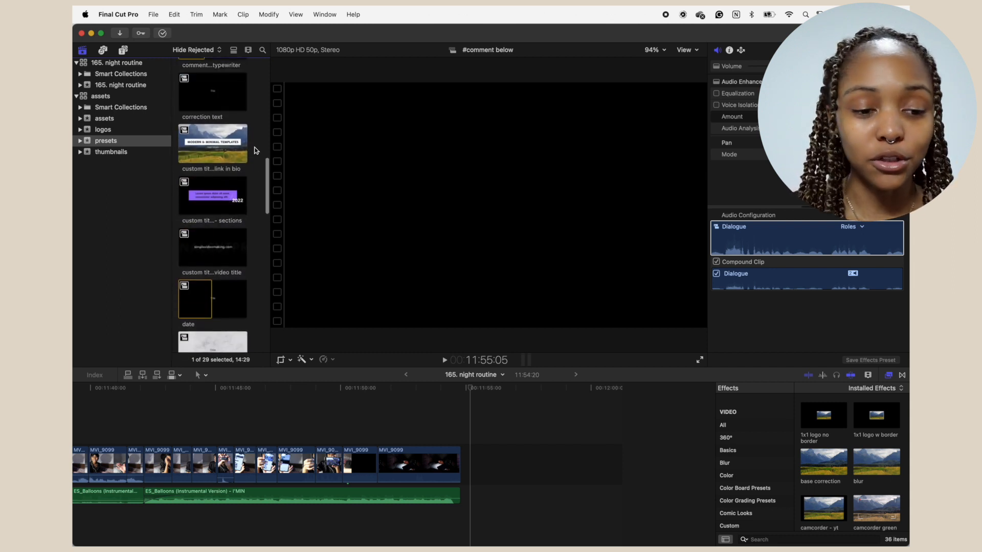
pyautogui.doubleClick(201, 312)
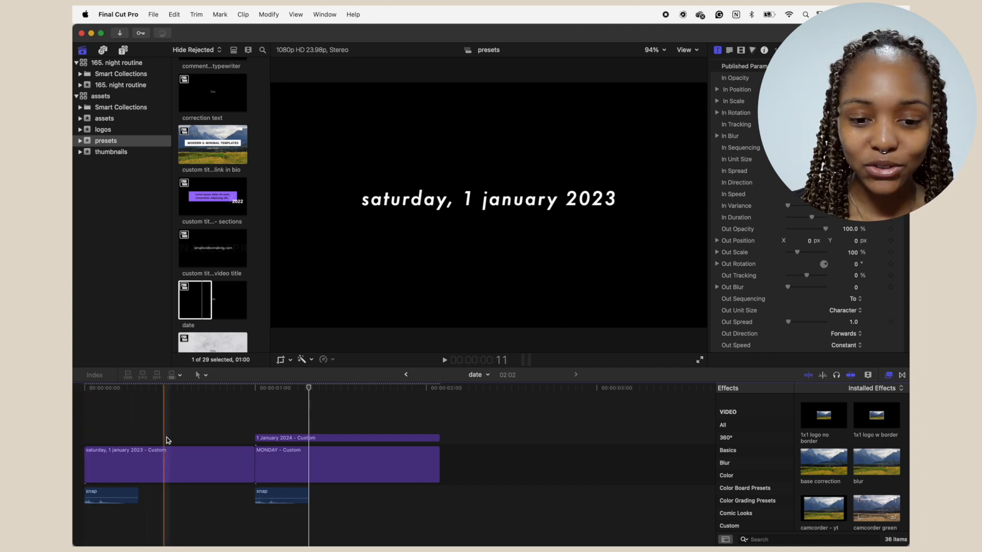
pyautogui.click(173, 450)
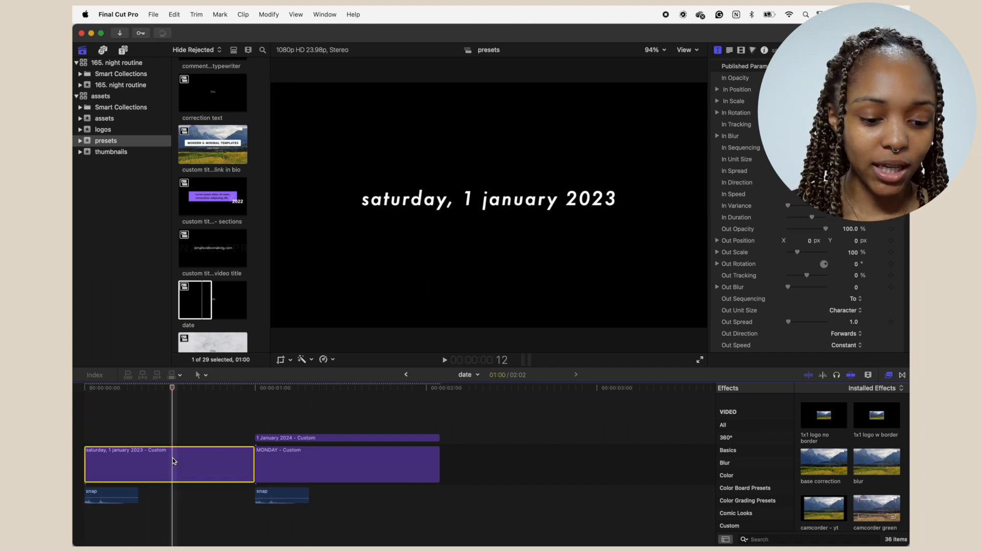
pyautogui.click(281, 415)
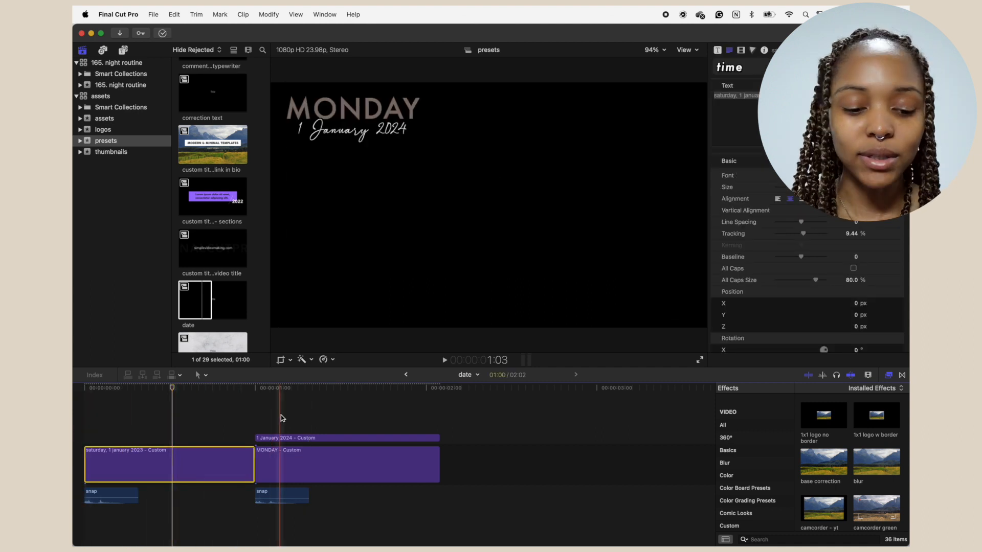
pyautogui.click(281, 438)
# - Copy the 00:00 AM title set from the time preset into 165. night routine at the 05:00 PM editing marker and read the marker's note
pyautogui.scroll(-10, 229, 175)
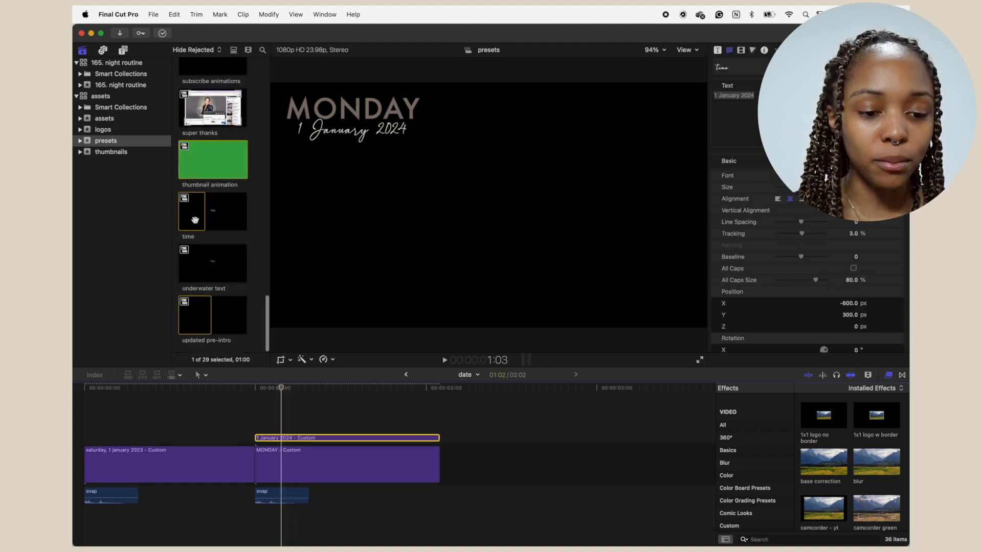
pyautogui.doubleClick(220, 205)
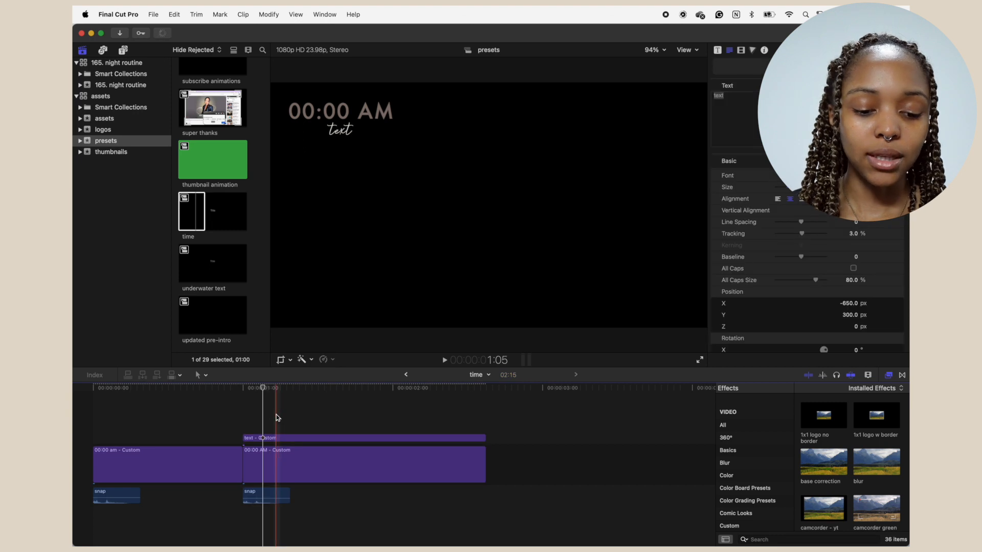
pyautogui.click(274, 504)
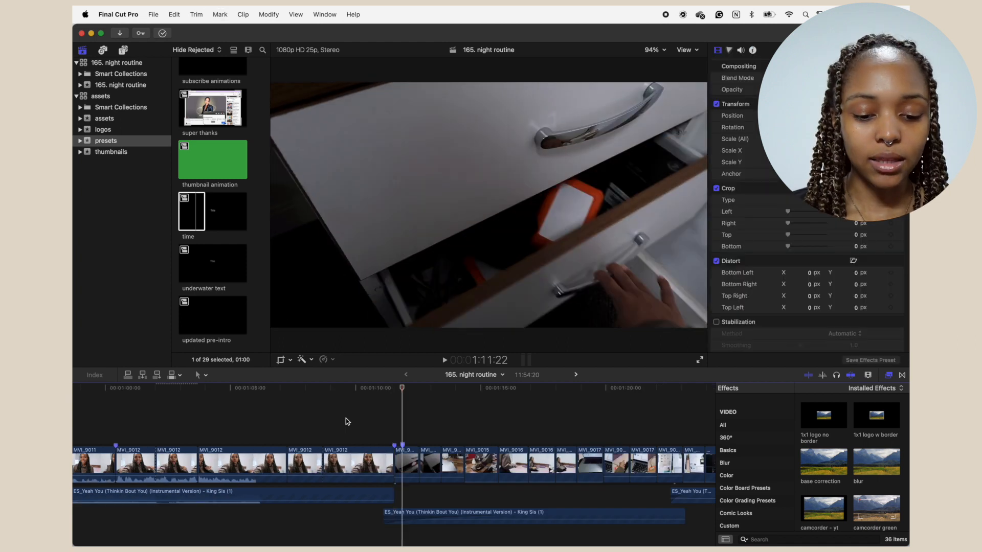
pyautogui.press('super+v')
pyautogui.doubleClick(404, 447)
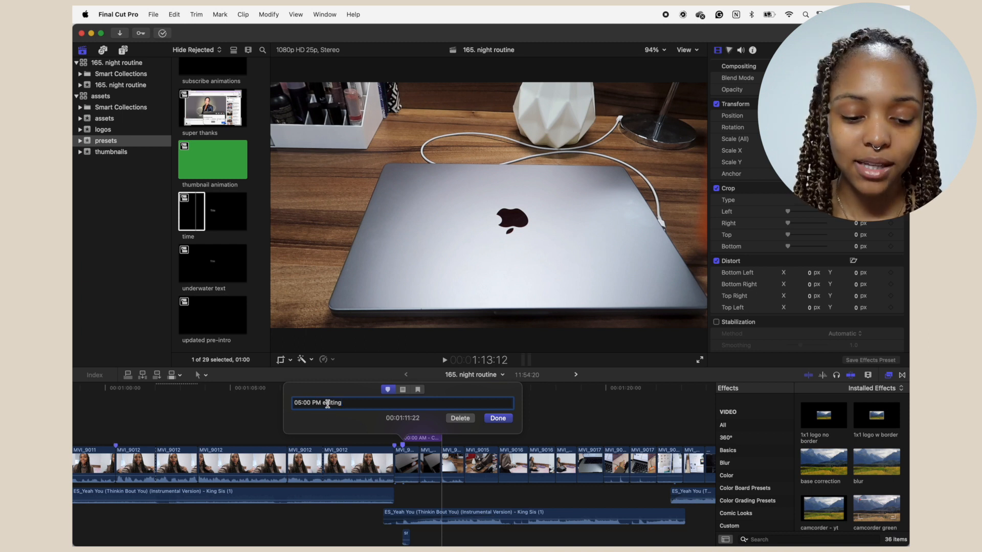
pyautogui.click(494, 419)
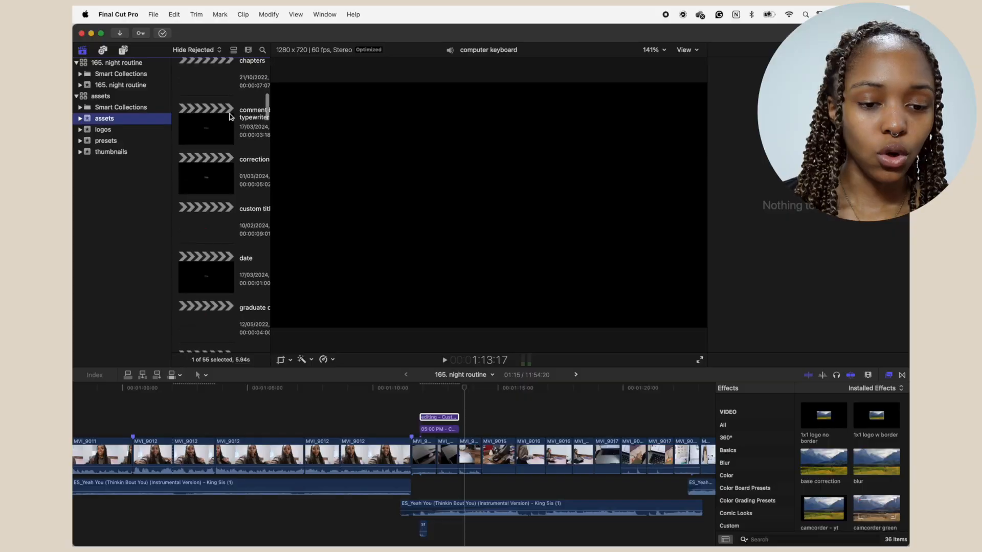
# - Browse the clips in the assets event and open the time preset in the timeline
pyautogui.scroll(5, 230, 117)
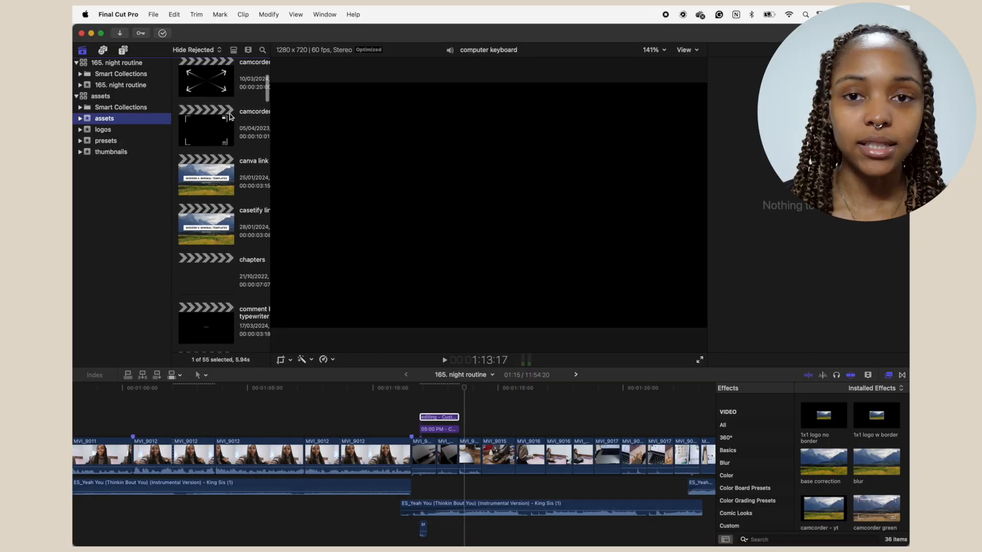
pyautogui.scroll(-5, 229, 117)
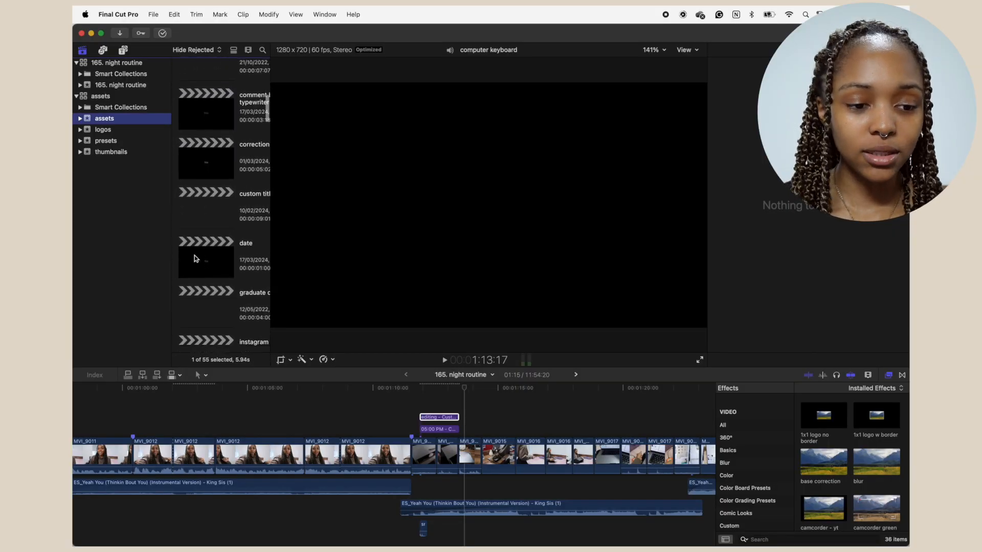
pyautogui.scroll(-8, 194, 259)
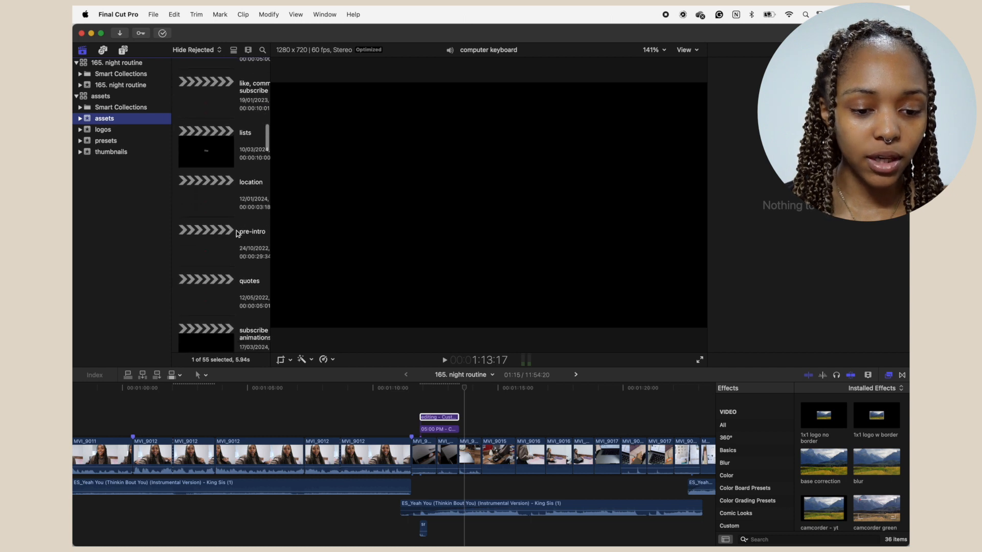
pyautogui.scroll(-5, 236, 232)
pyautogui.doubleClick(209, 245)
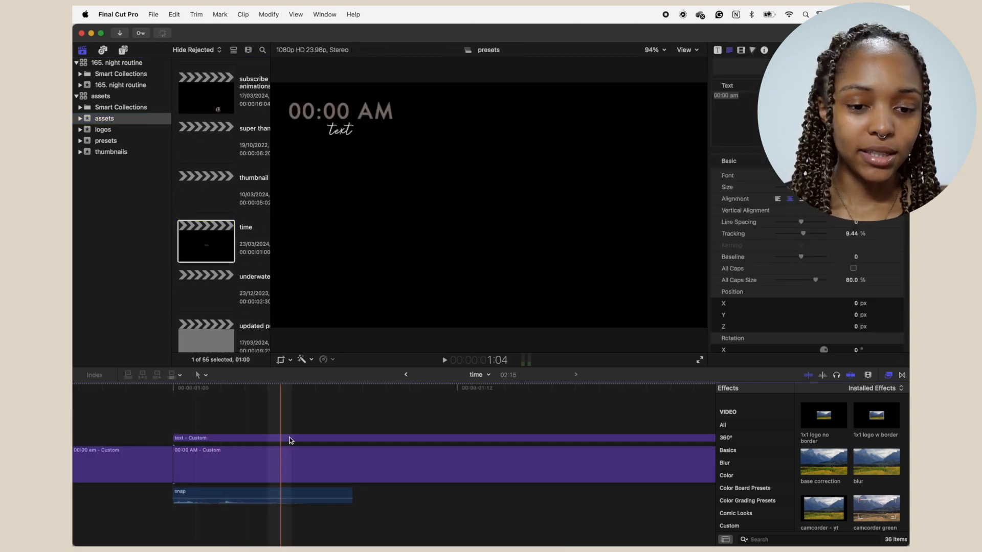
# - Insert the Custom Build In/Out title into the time preset and set its font to InaiMathi at size 100
pyautogui.click(123, 52)
pyautogui.click(119, 108)
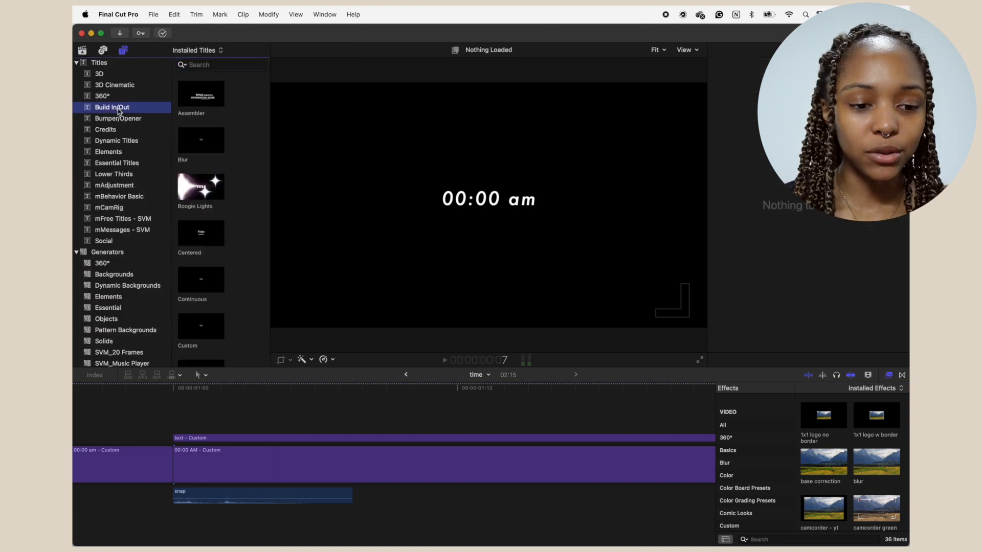
pyautogui.scroll(-5, 242, 132)
pyautogui.click(211, 203)
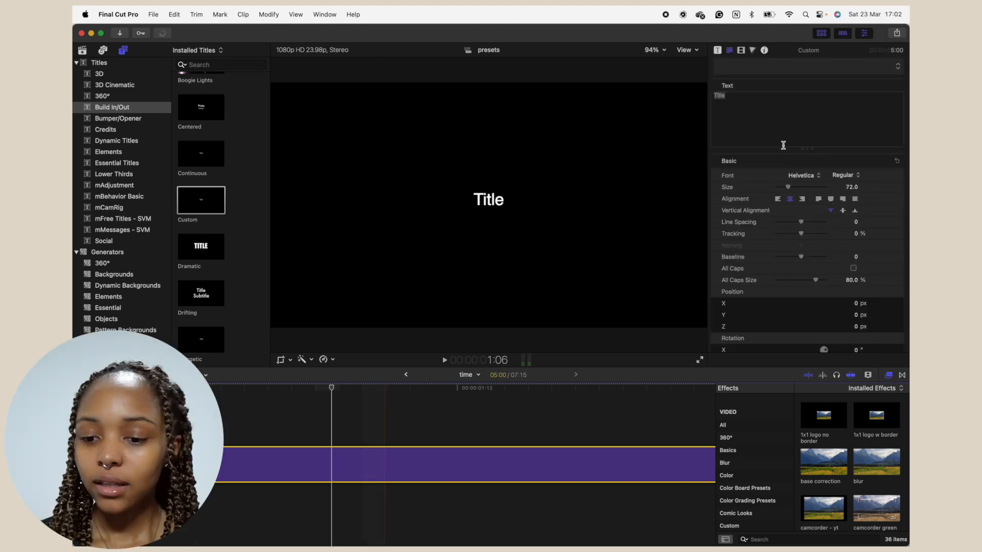
pyautogui.click(817, 179)
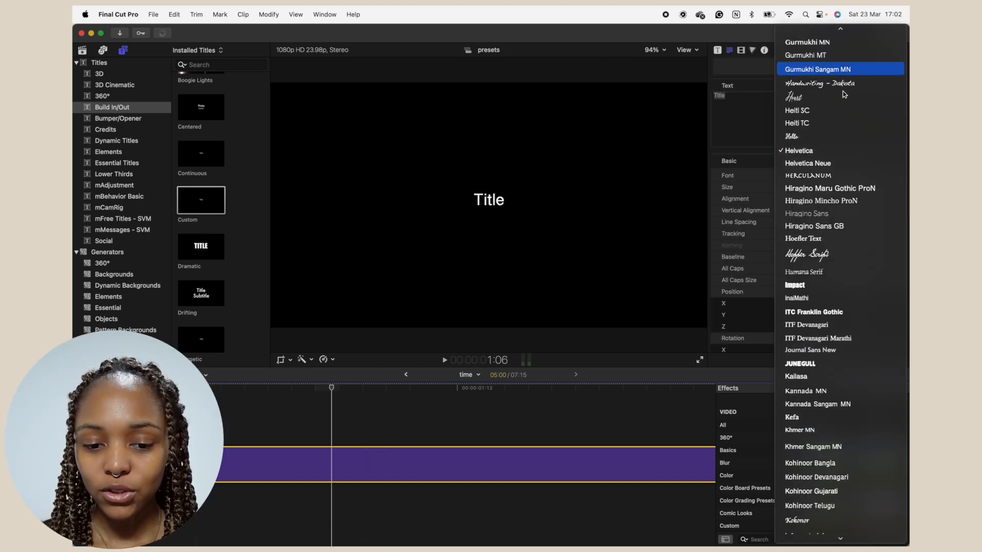
pyautogui.click(814, 296)
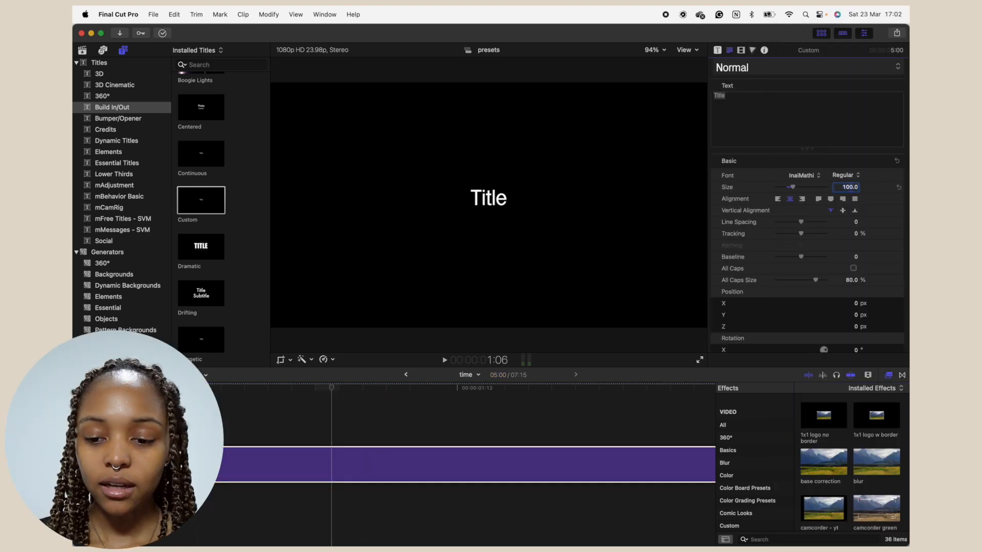
# - Change the new title's face color to light pink and enable its outline
pyautogui.scroll(-5, 888, 306)
pyautogui.scroll(-3, 887, 306)
pyautogui.click(848, 280)
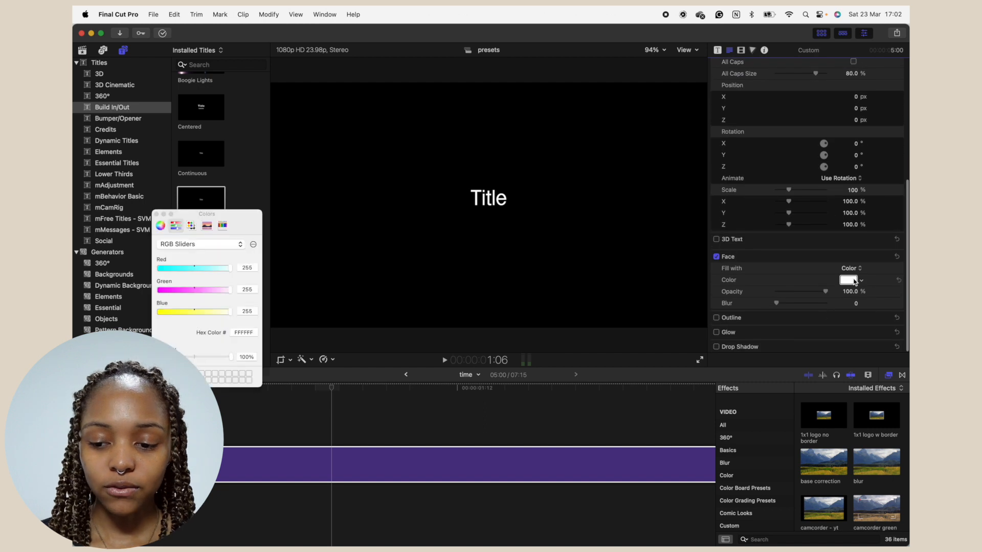
pyautogui.click(160, 225)
pyautogui.click(188, 262)
pyautogui.moveTo(182, 271); pyautogui.dragTo(218, 285)
pyautogui.click(157, 215)
pyautogui.click(716, 318)
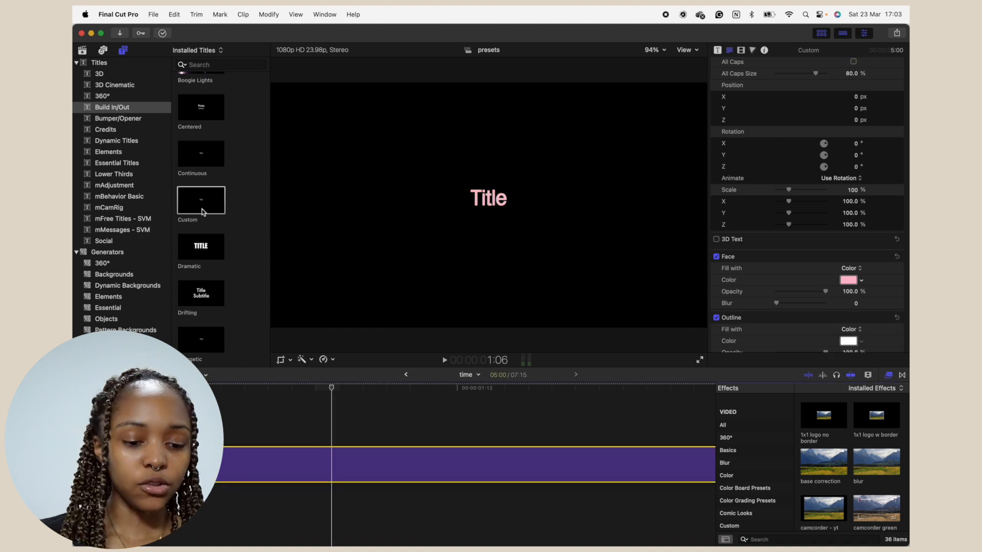
# - Add a second Custom title above the pink one and set its Y position to -200 px
pyautogui.moveTo(202, 211); pyautogui.dragTo(173, 428)
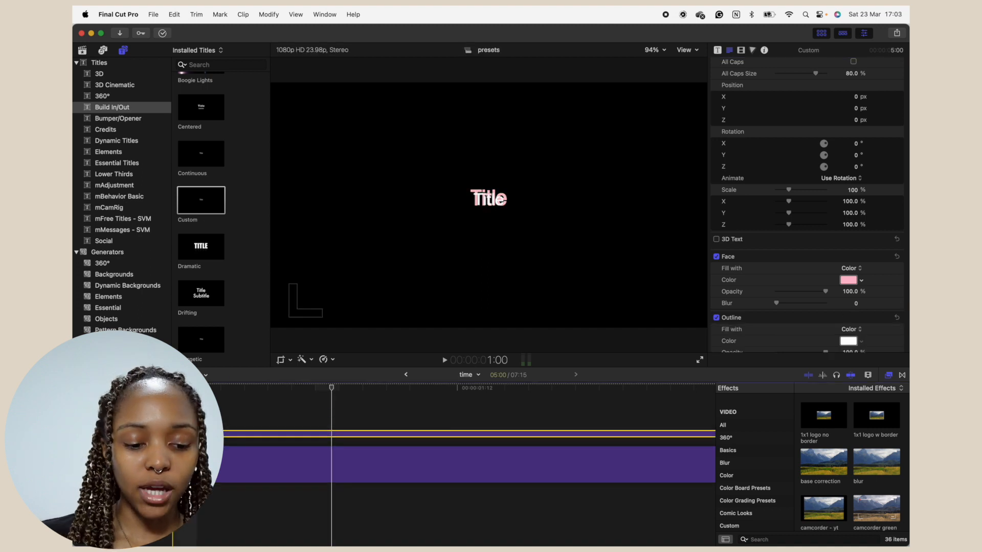
pyautogui.click(397, 439)
pyautogui.click(856, 225)
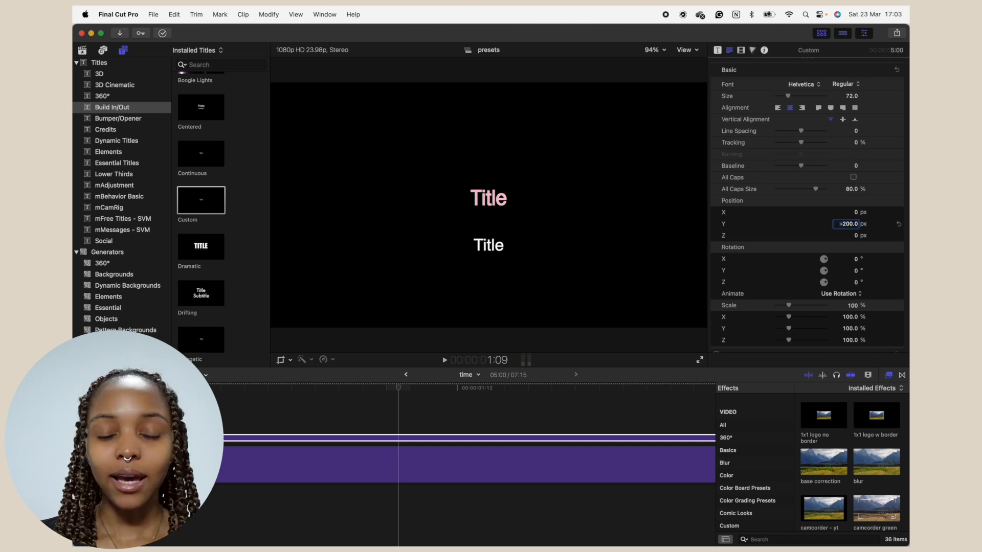
# - Select both Custom titles, start a new compound clip from them, and open its event choices
pyautogui.moveTo(225, 405); pyautogui.dragTo(240, 517)
pyautogui.hotkey('alt', 'g')
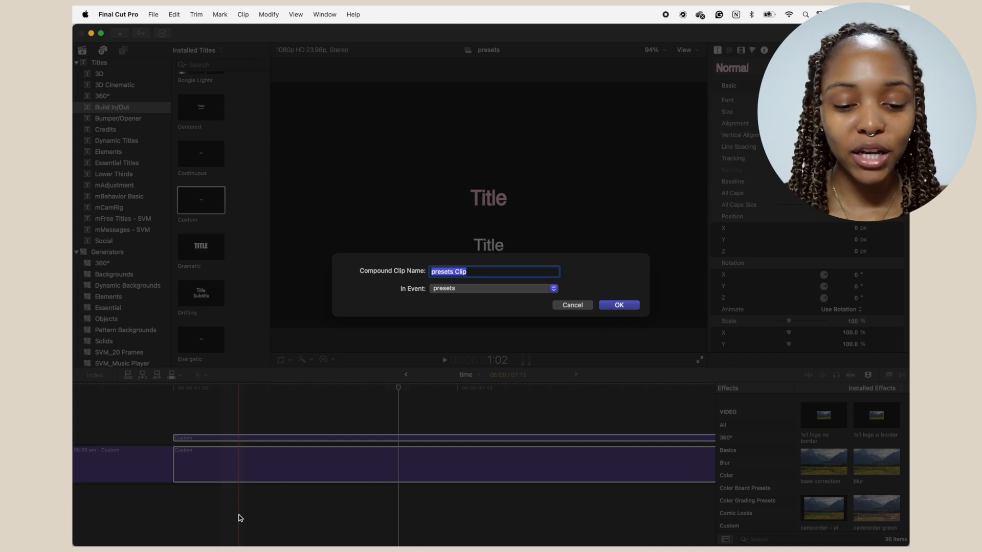
pyautogui.click(476, 289)
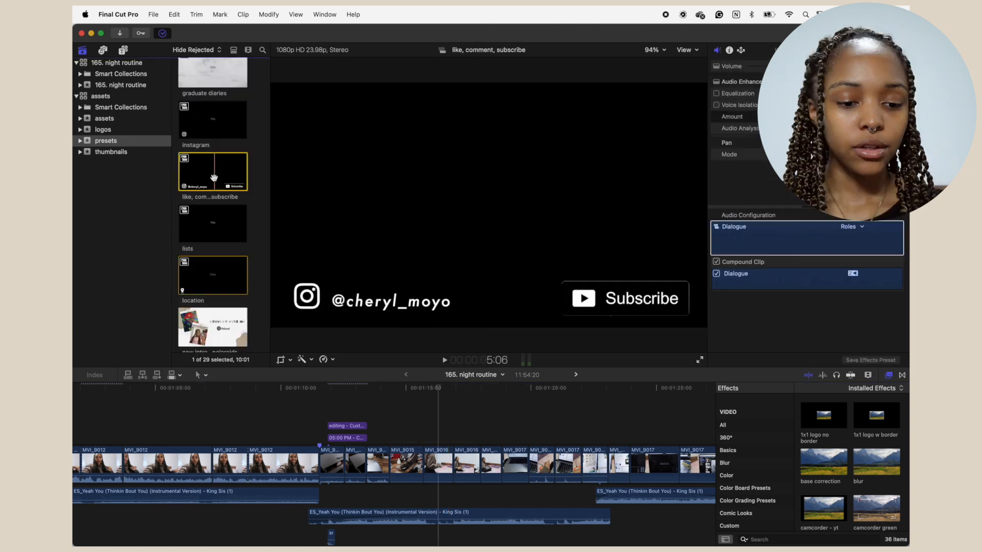
# - Open the like, comment, subscribe preset and select its Instagram handle title to inspect it
pyautogui.doubleClick(212, 171)
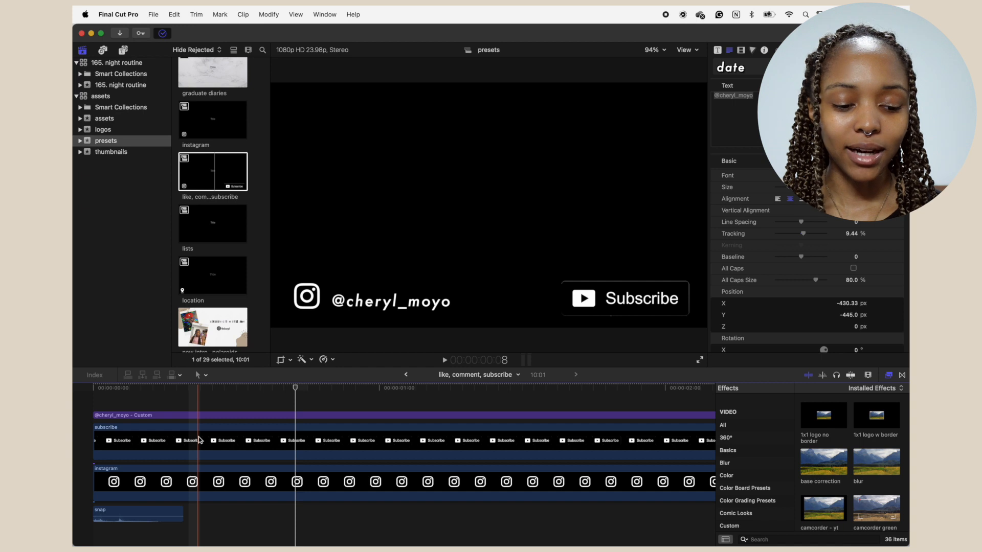
pyautogui.click(121, 410)
pyautogui.click(120, 415)
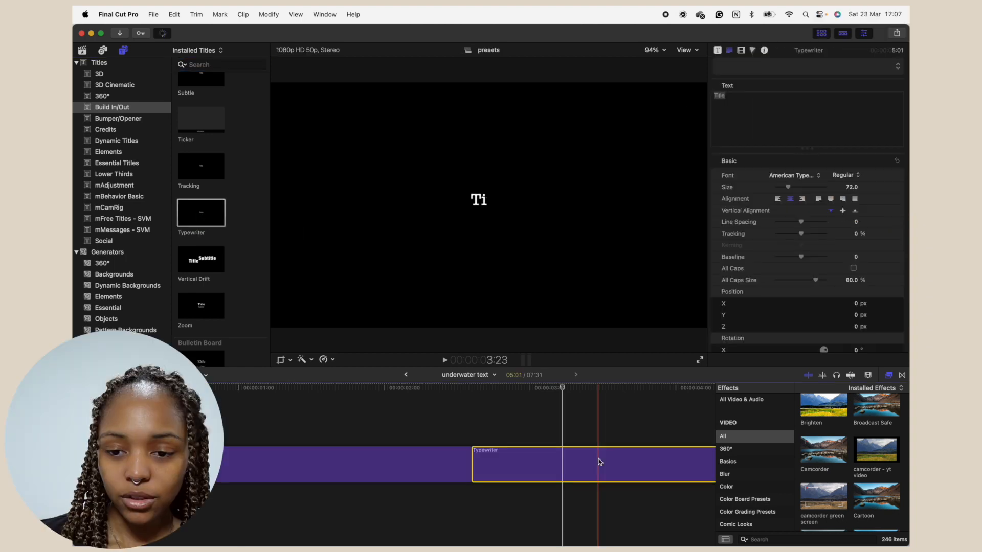
# - Set the Duration parameter of the Typewriter title in the underwater text preset to 20
pyautogui.click(717, 49)
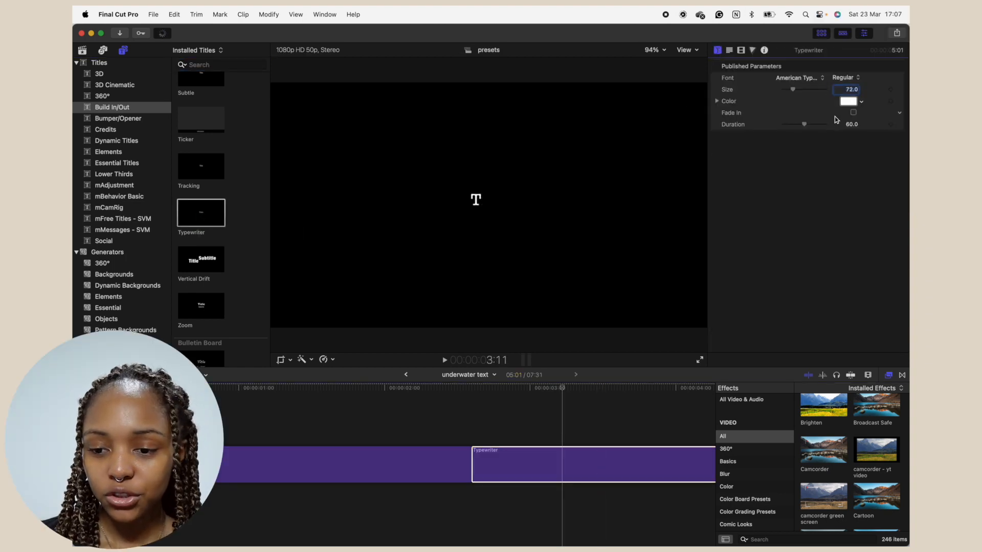
pyautogui.click(852, 125)
pyautogui.write('20')
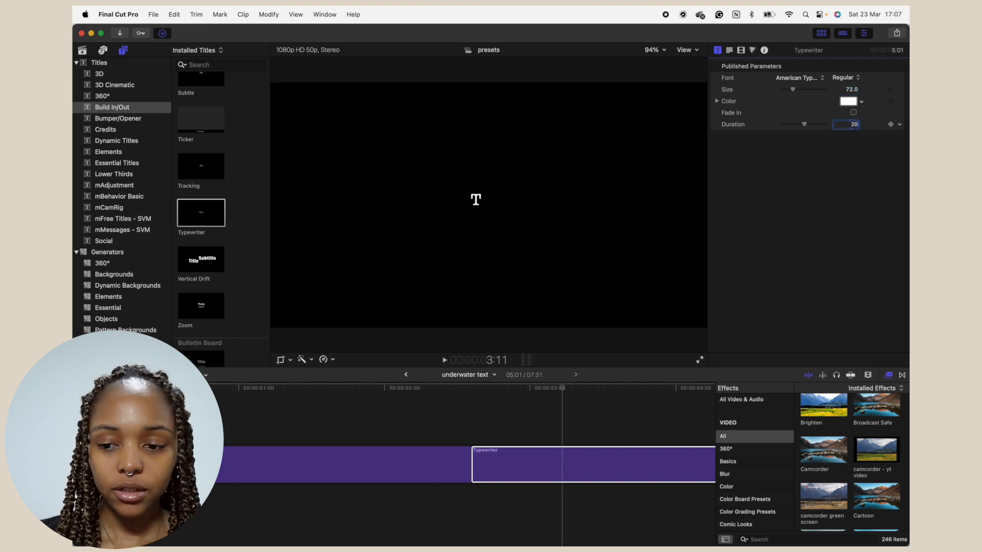
pyautogui.press('Return')
pyautogui.click(851, 125)
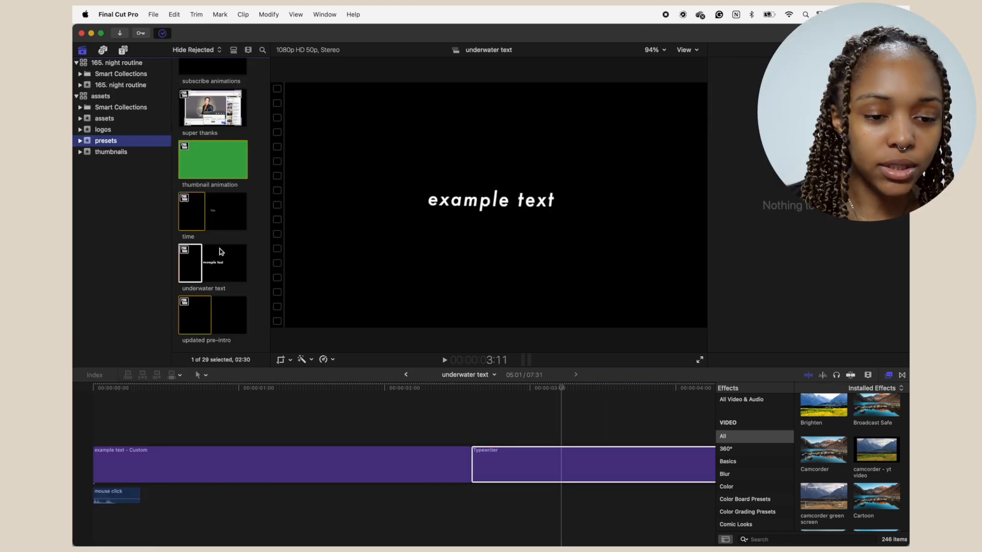
# - Look through the compound clips in the presets event and the title animations in the mBehavior Basic category
pyautogui.scroll(15, 221, 251)
pyautogui.scroll(-2, 220, 252)
pyautogui.doubleClick(221, 251)
pyautogui.scroll(-3, 221, 251)
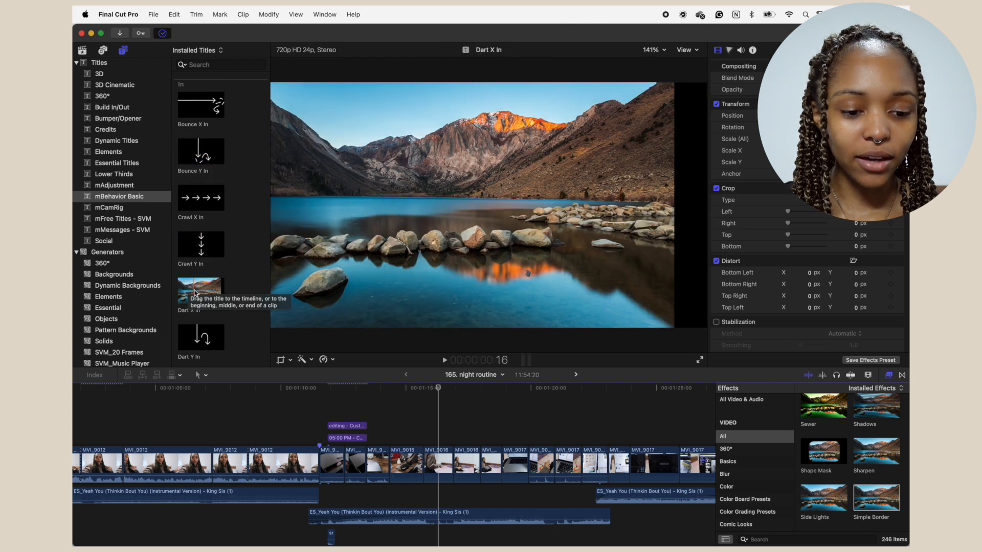
pyautogui.scroll(-5, 214, 299)
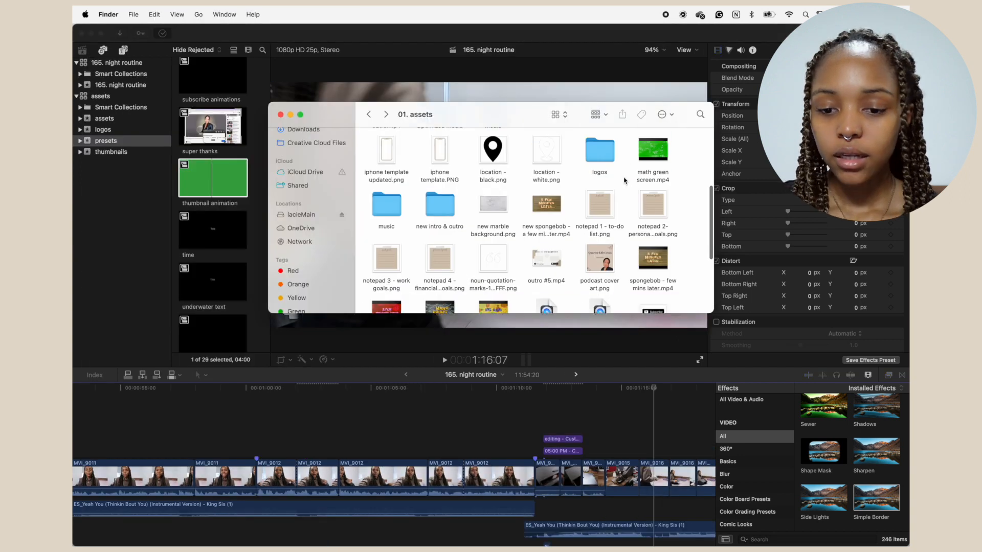
# - Place math green screen.mp4 above the MVI_9012 clips, key out its background with the Green Screen Keyer effect, and play it back
pyautogui.moveTo(664, 174); pyautogui.dragTo(295, 434)
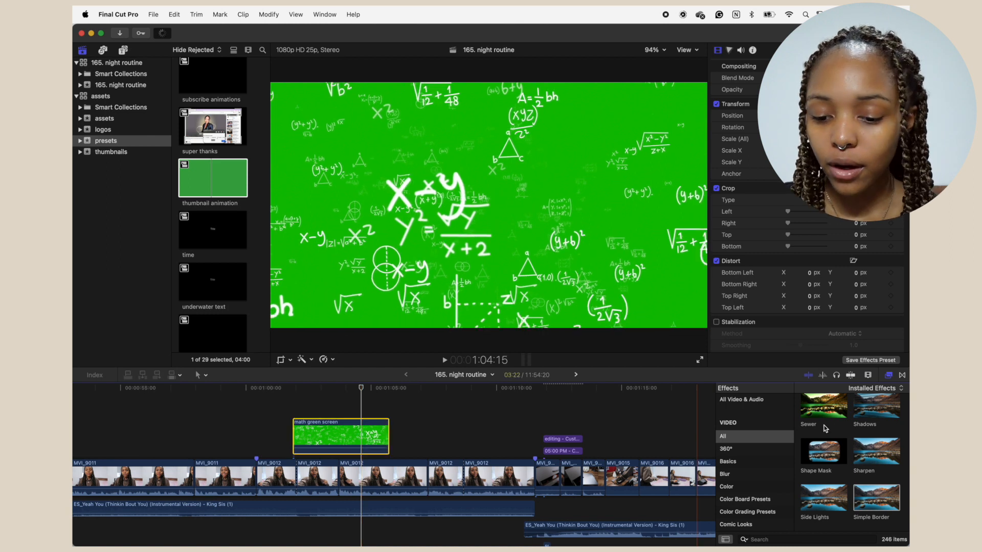
pyautogui.scroll(-10, 759, 484)
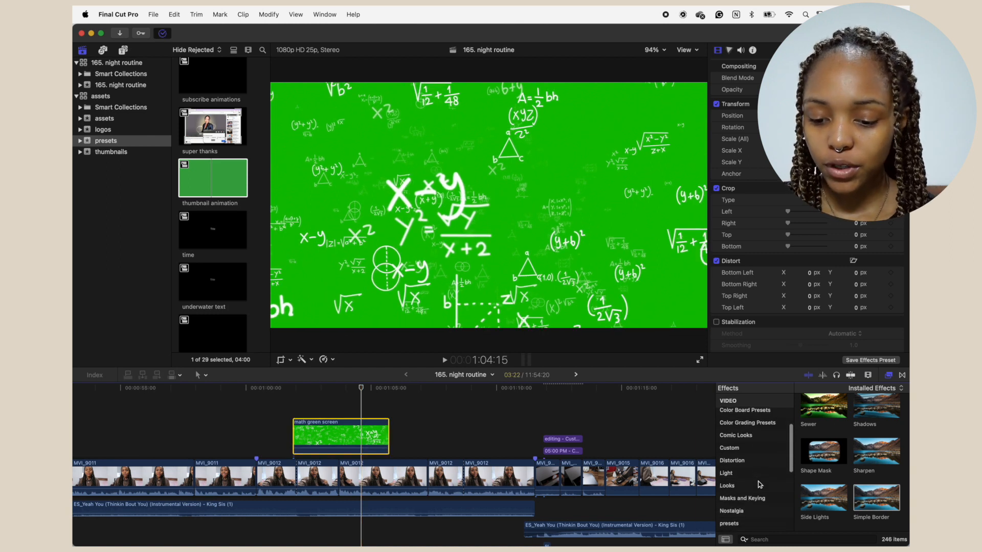
pyautogui.click(743, 459)
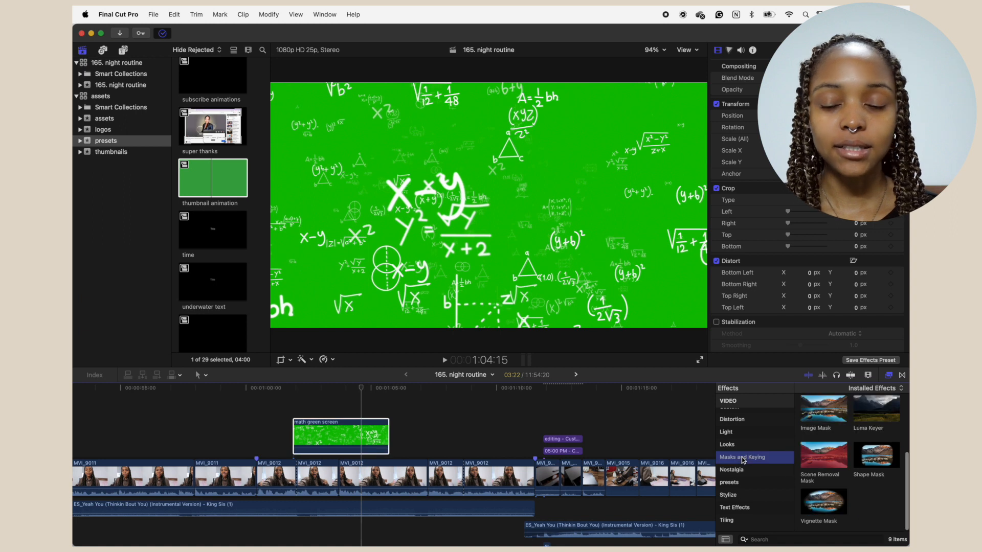
pyautogui.scroll(4, 890, 480)
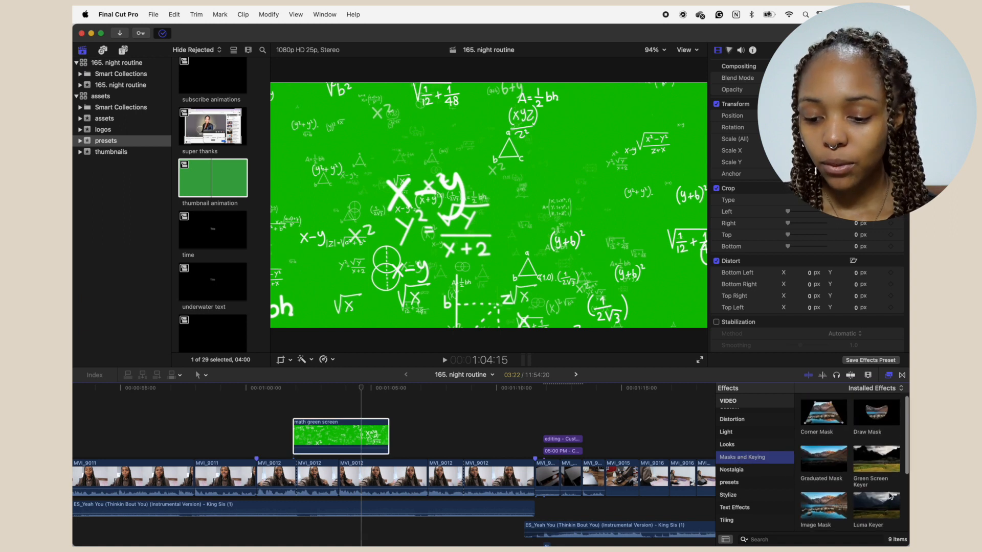
pyautogui.doubleClick(885, 464)
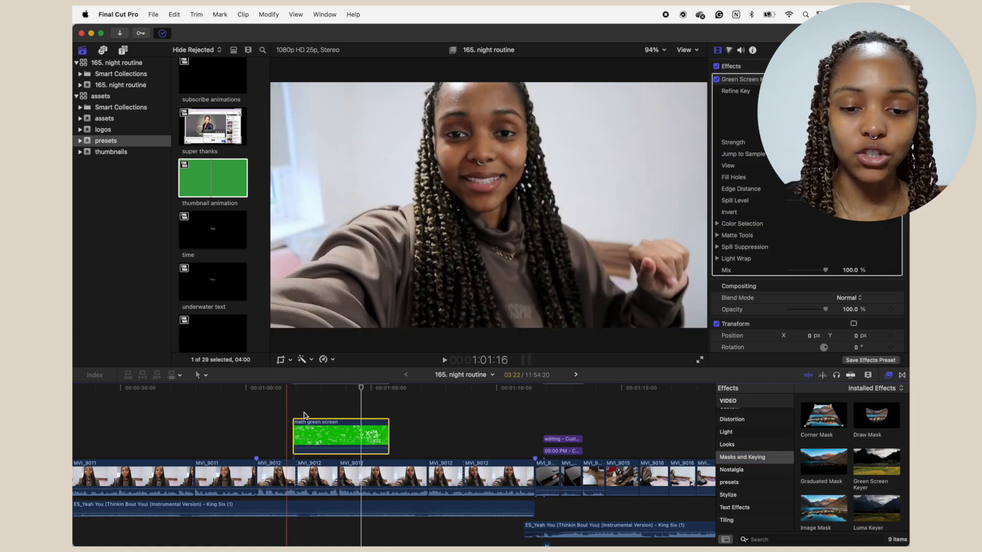
pyautogui.press('space')
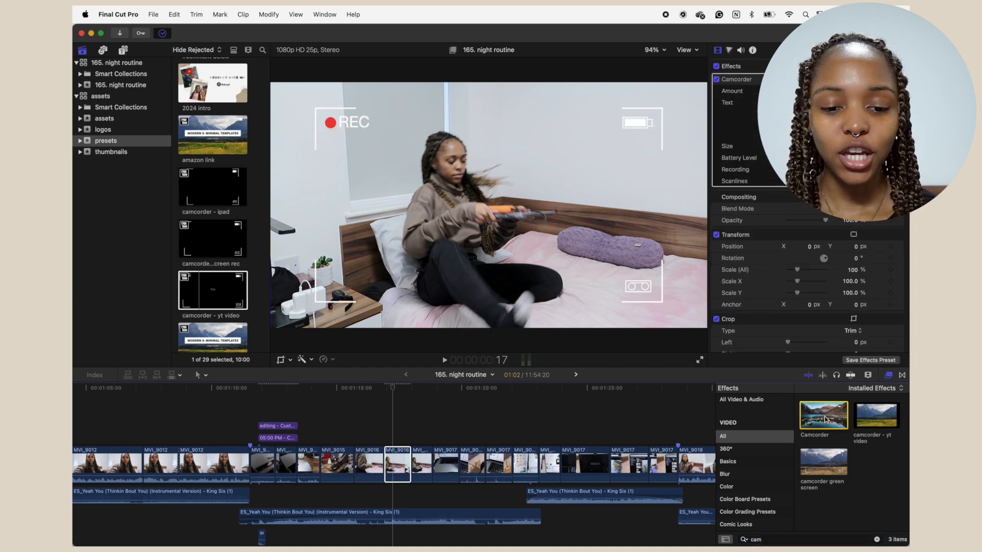
# - Open the camcorder - yt video preset and select its green iMovie solid to inspect the applied effects
pyautogui.click(398, 458)
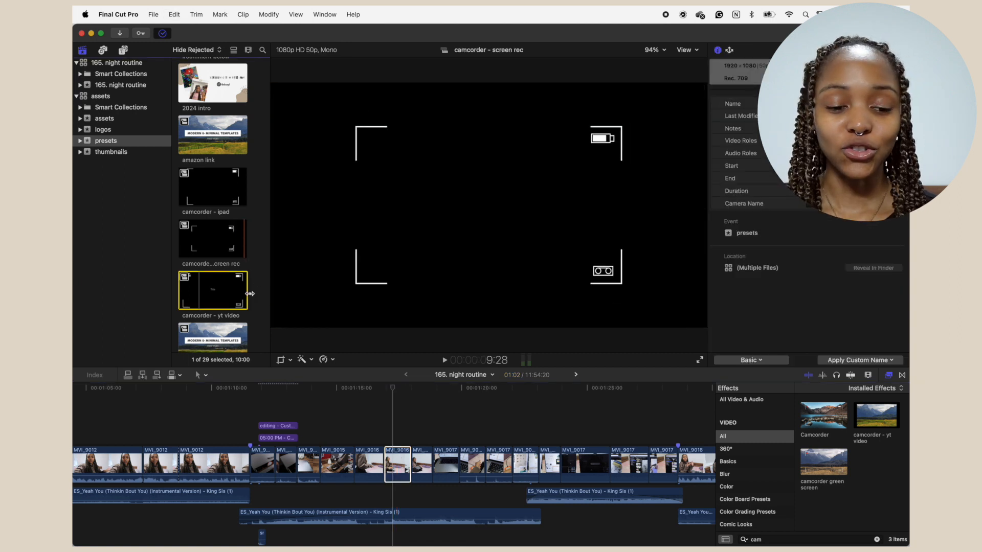
pyautogui.doubleClick(218, 289)
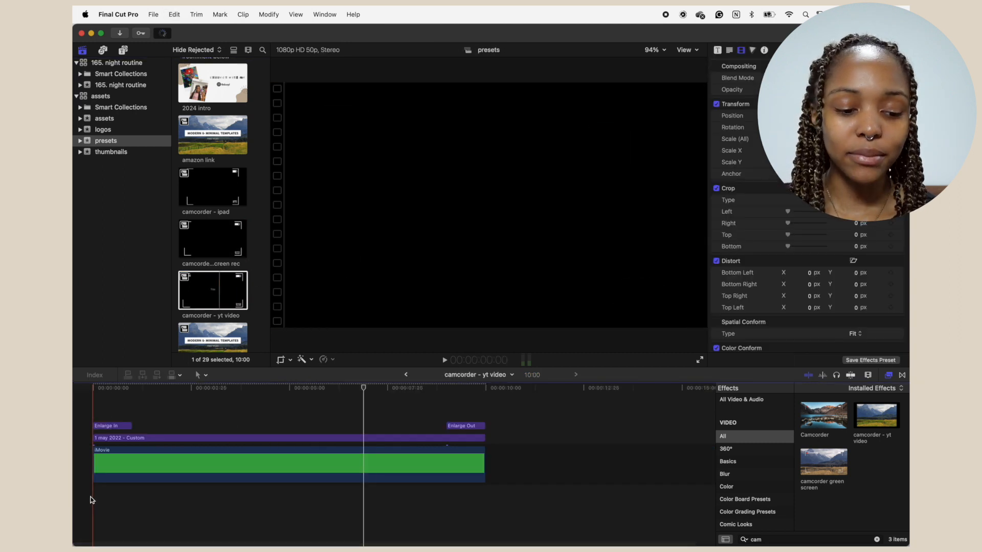
pyautogui.click(334, 453)
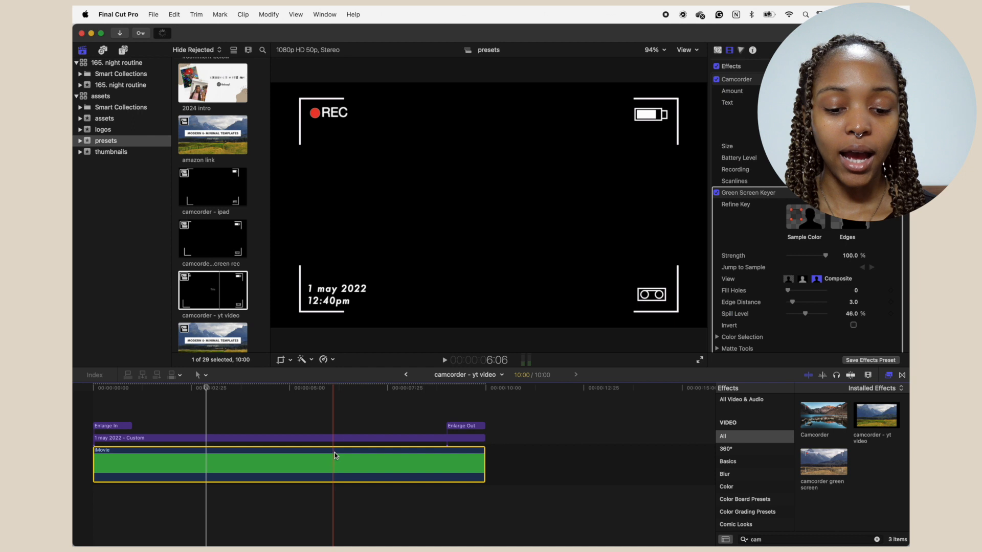
# - Append a green iMovie solid from the Solids generators to the end of the camcorder - yt video preset
pyautogui.click(122, 49)
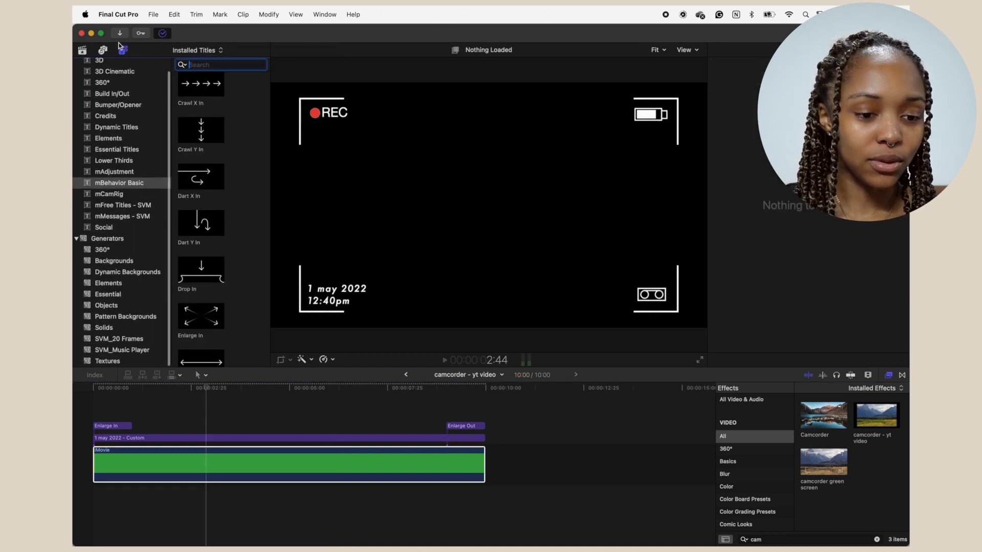
pyautogui.click(105, 328)
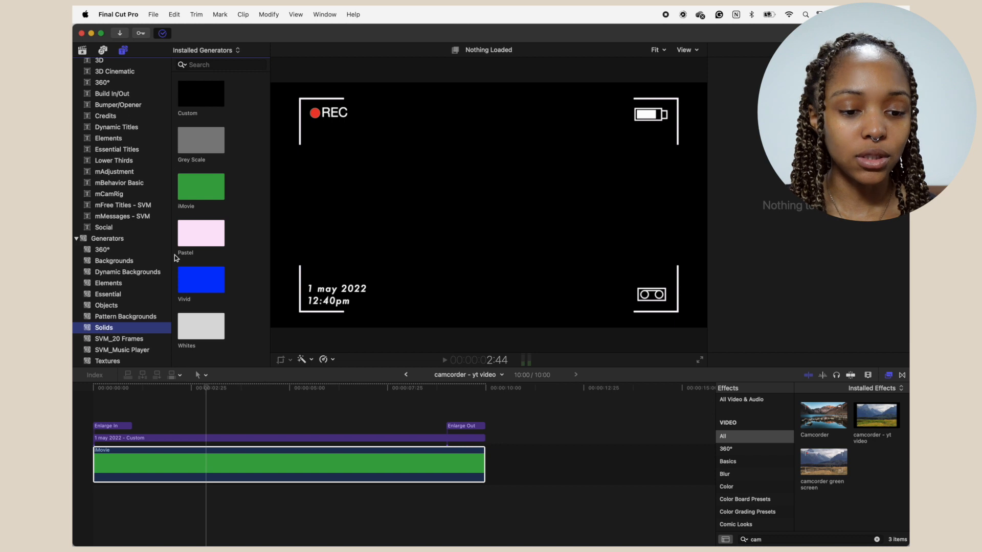
pyautogui.moveTo(197, 188); pyautogui.dragTo(514, 449)
pyautogui.hscroll(3, 574, 460)
# - Apply the Camcorder and Green Screen Keyer effects to the newly added iMovie solid
pyautogui.click(553, 440)
pyautogui.click(554, 462)
pyautogui.doubleClick(821, 423)
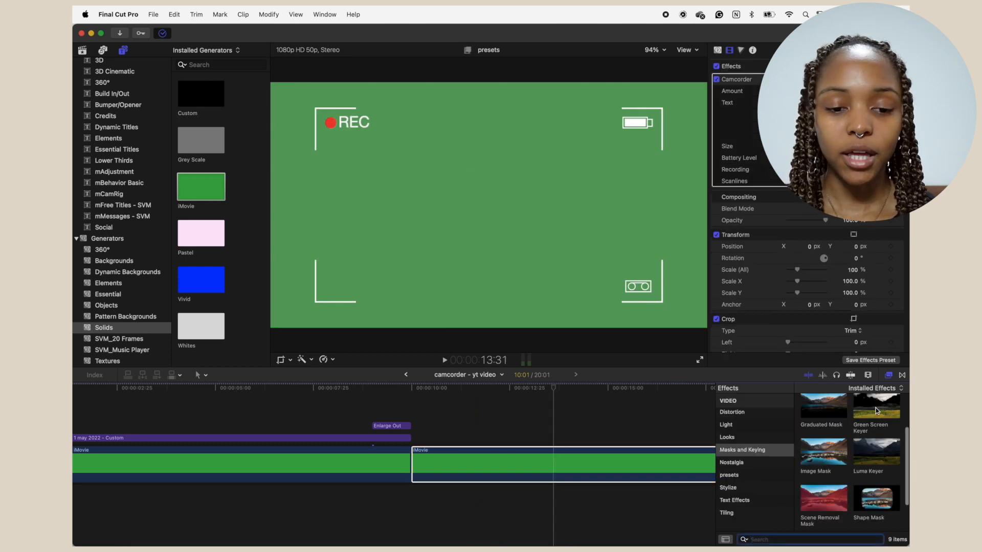
pyautogui.doubleClick(876, 409)
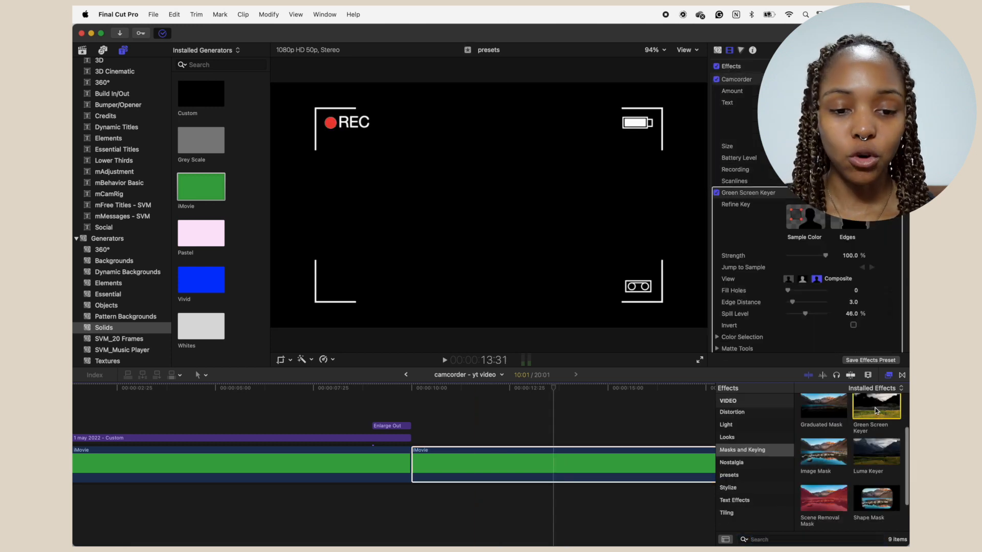
pyautogui.click(559, 450)
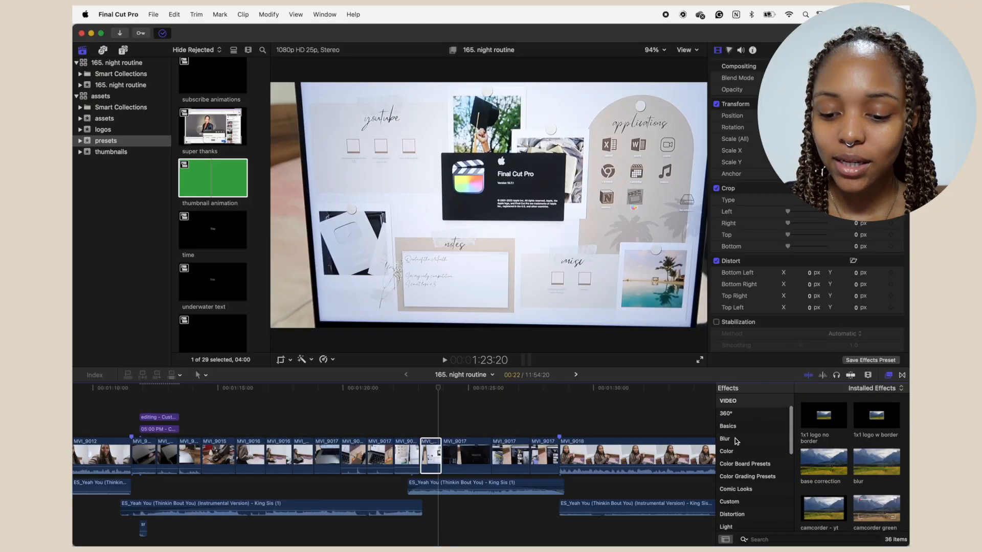
# - Add a tracked Gaussian blur over the Final Cut Pro window in the computer desktop shot and set its Amount to 100
pyautogui.click(725, 439)
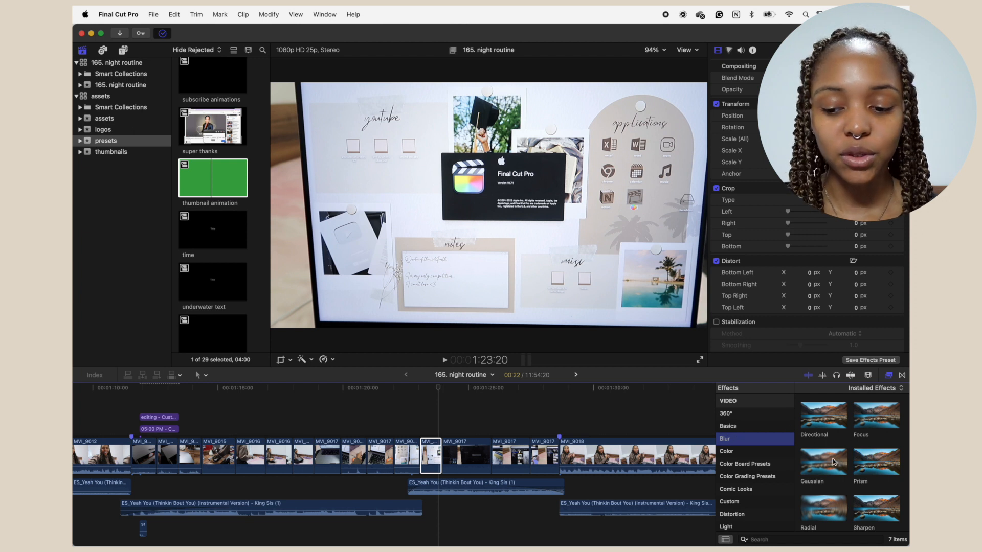
pyautogui.moveTo(834, 462); pyautogui.dragTo(512, 199)
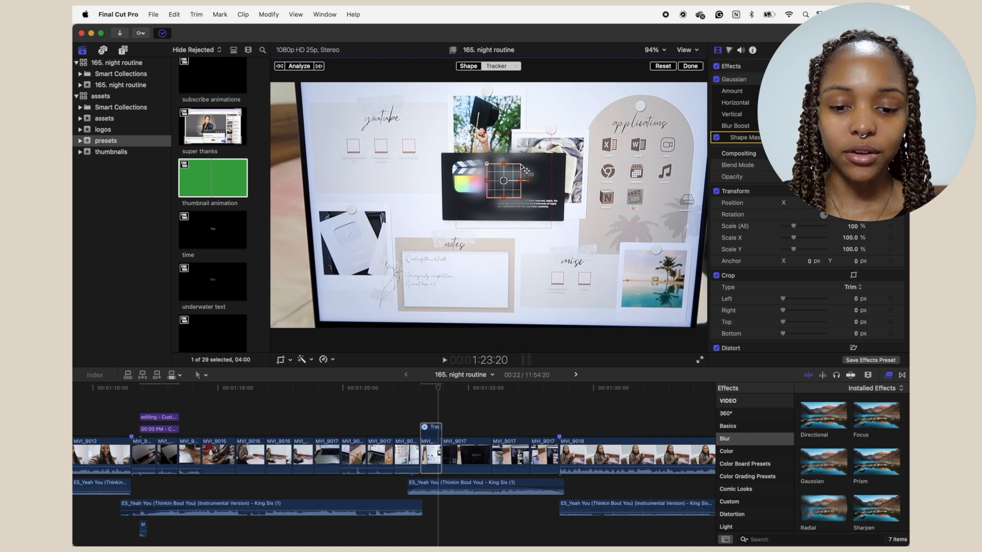
pyautogui.click(851, 91)
pyautogui.write('100')
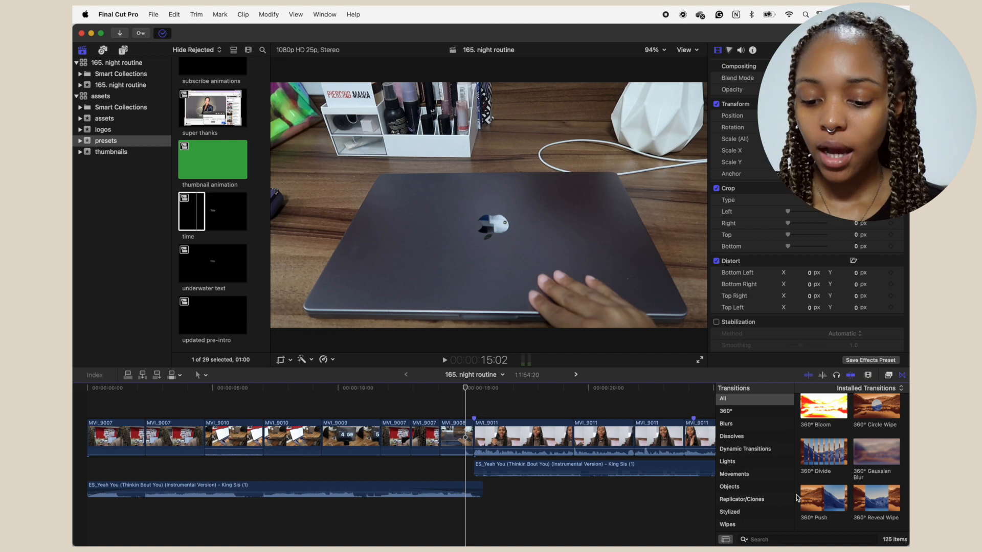
# - Add the Slide transition from Movements before the first MVI_9011 clip, with the whoosh sound above it, and play it back
pyautogui.scroll(-5, 849, 475)
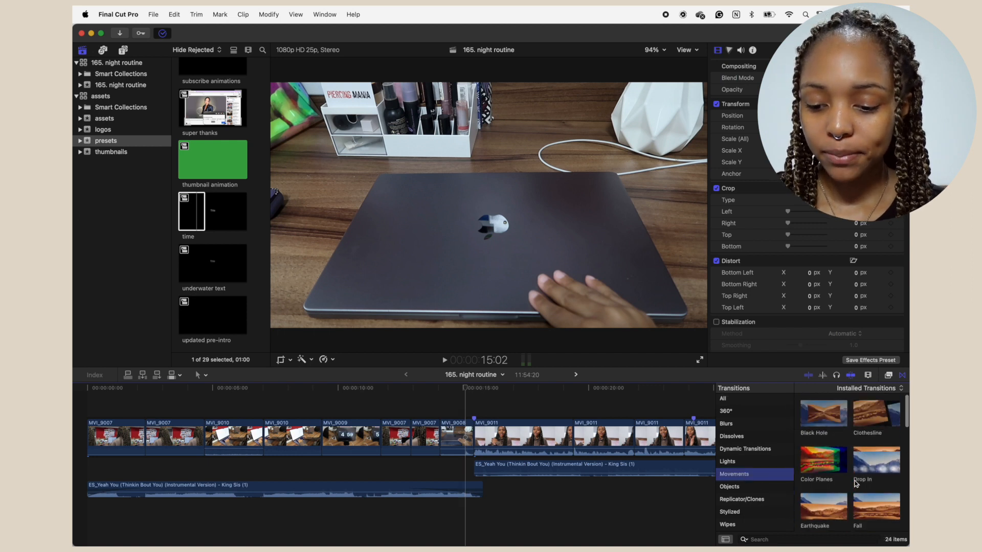
pyautogui.scroll(-3, 855, 483)
pyautogui.click(810, 452)
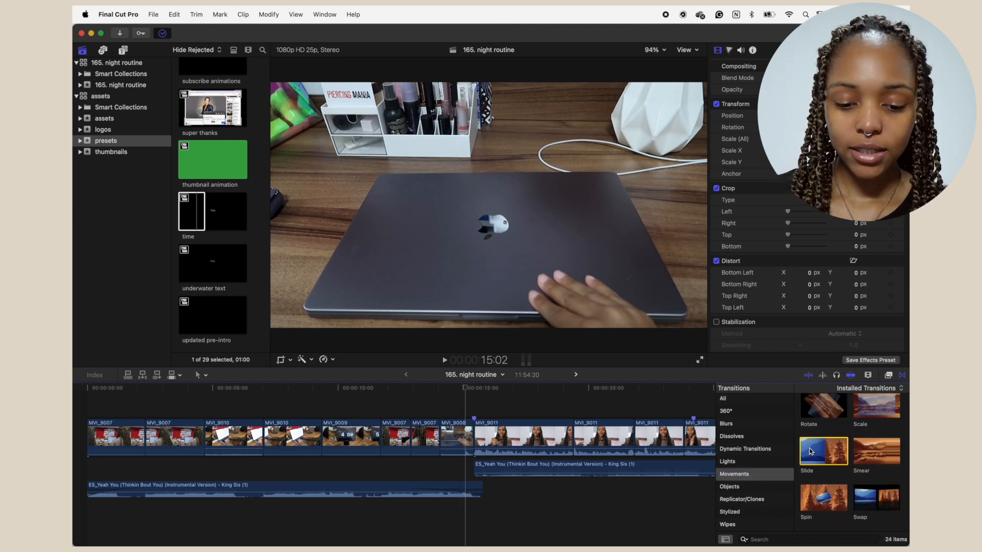
pyautogui.moveTo(472, 437); pyautogui.dragTo(472, 437)
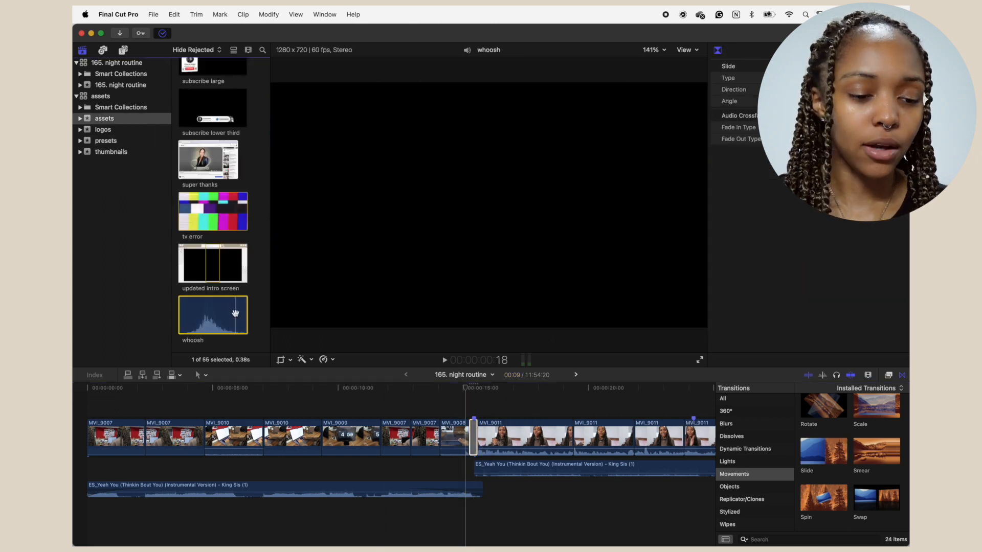
pyautogui.moveTo(212, 314); pyautogui.dragTo(470, 404)
pyautogui.press('space')
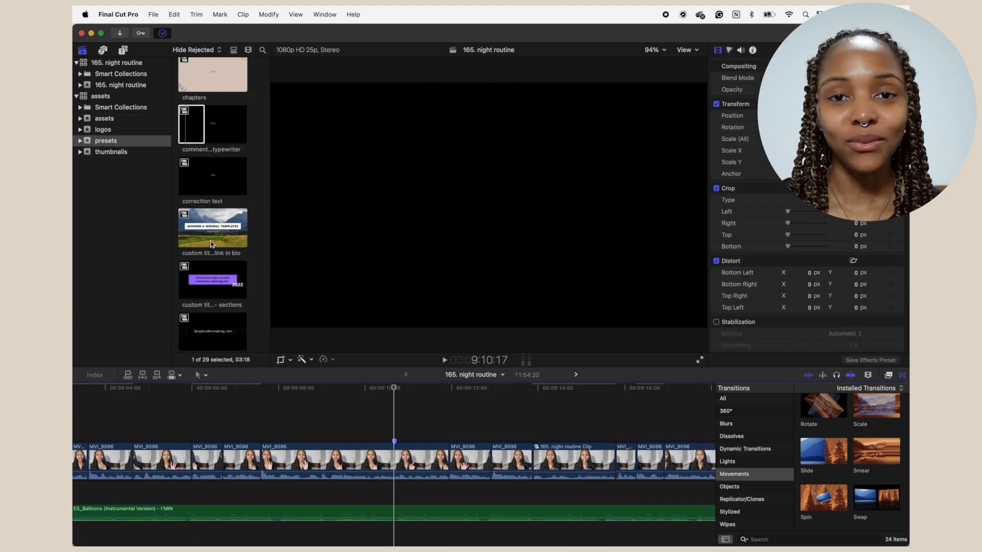
# - Place the 141. sa & zim vlog pt. 1 thumbnail above the MVI_9096 clips at 9:10:17 and extend it to about 3:15
pyautogui.click(212, 244)
pyautogui.scroll(-2, 212, 244)
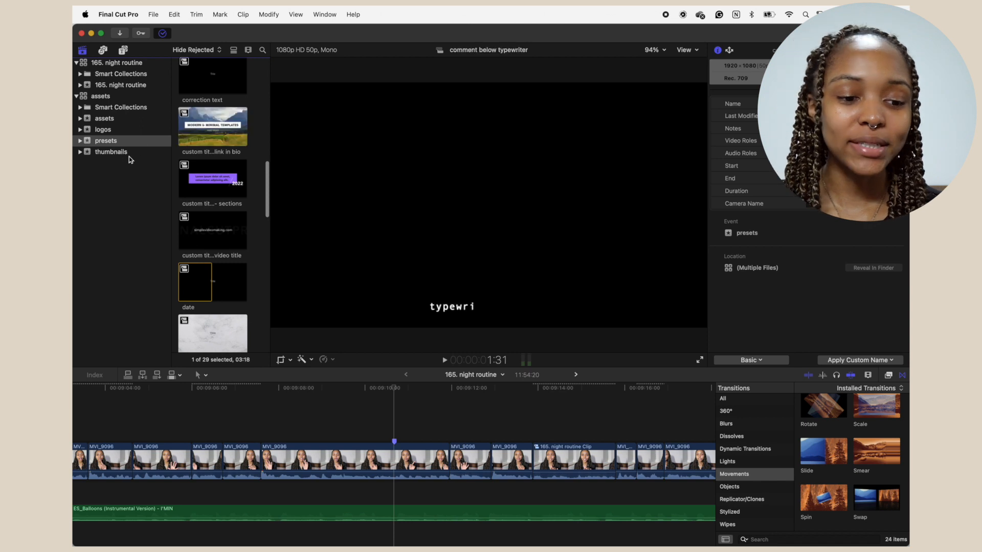
pyautogui.scroll(15, 225, 118)
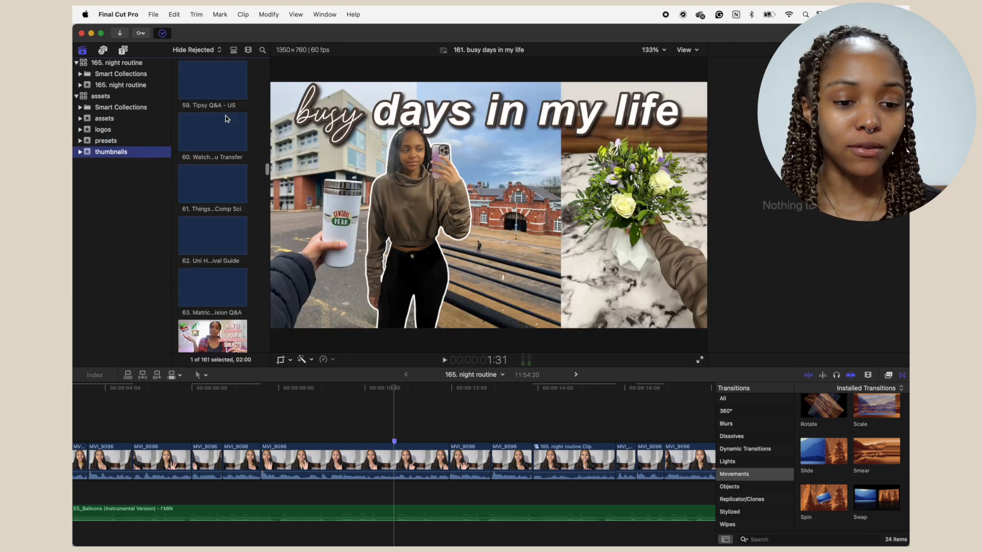
pyautogui.scroll(-20, 225, 117)
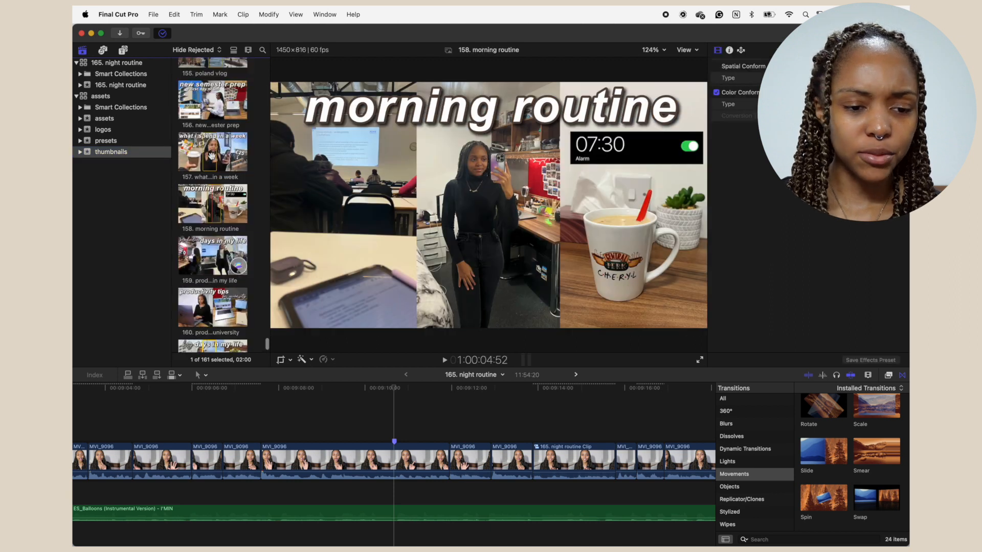
pyautogui.scroll(10, 212, 156)
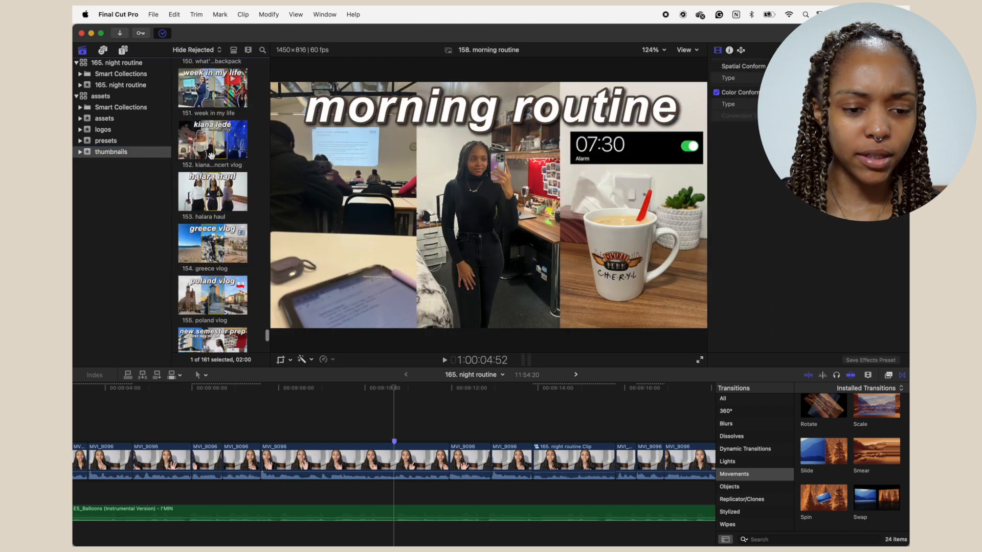
pyautogui.scroll(5, 211, 155)
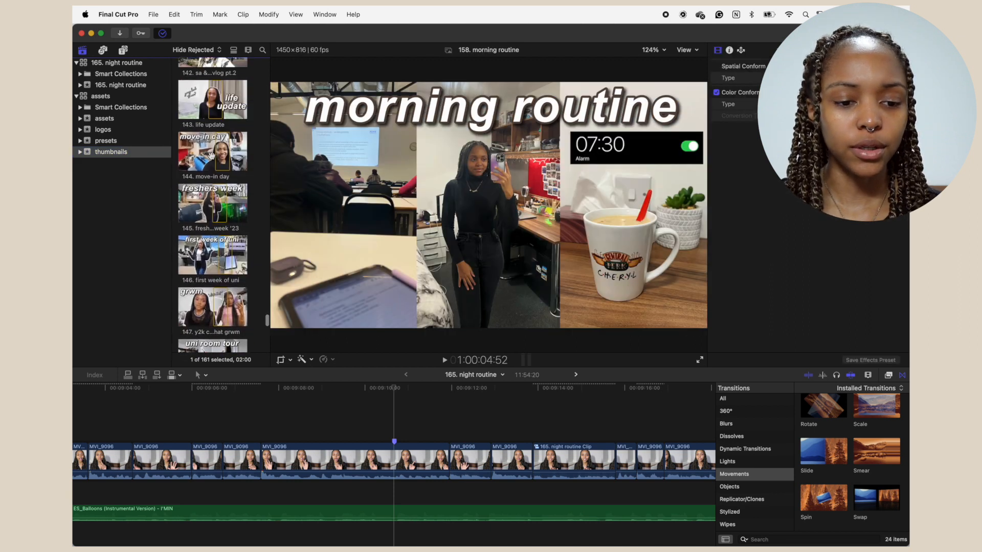
pyautogui.moveTo(212, 109); pyautogui.dragTo(395, 433)
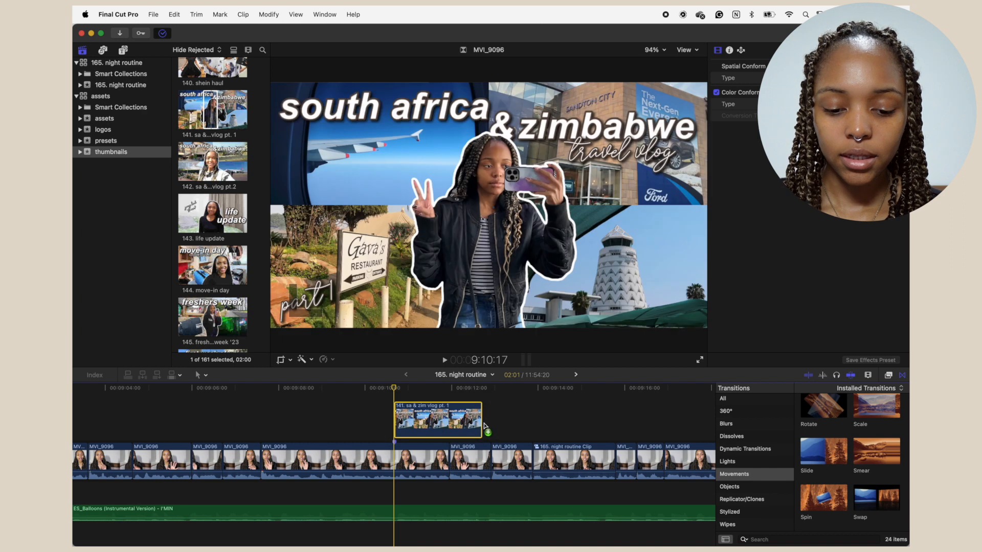
pyautogui.moveTo(485, 424); pyautogui.dragTo(537, 420)
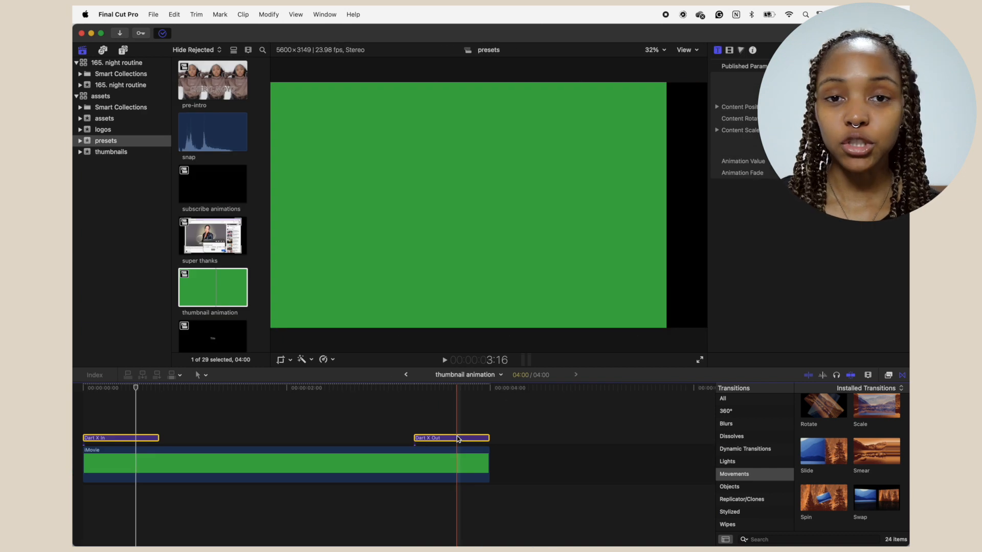
# - Add the thumbnail animation preset's Dart X In and Dart X Out titles over the start and end of the travel vlog thumbnail
pyautogui.click(406, 375)
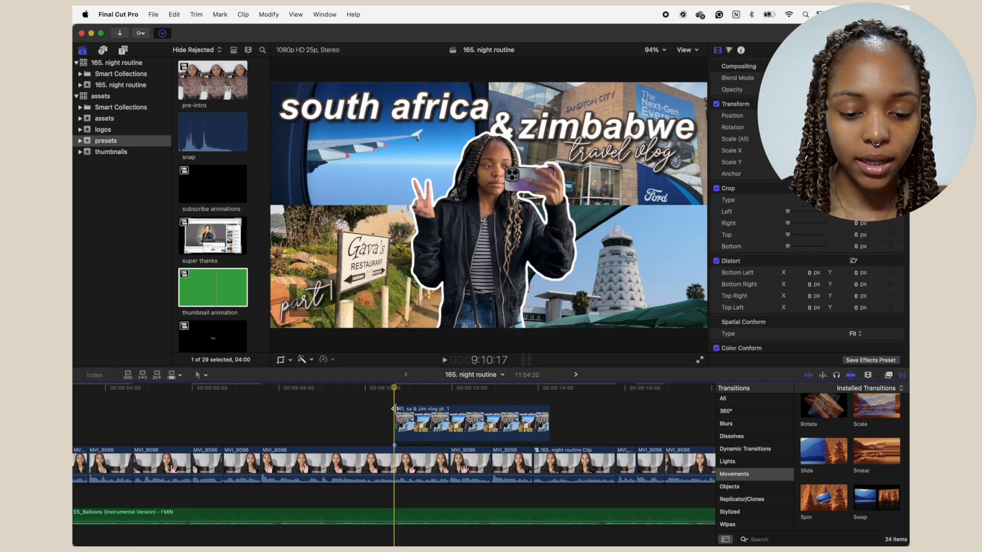
pyautogui.press('super+t')
pyautogui.hscroll(2, 395, 410)
pyautogui.moveTo(390, 415); pyautogui.dragTo(398, 416)
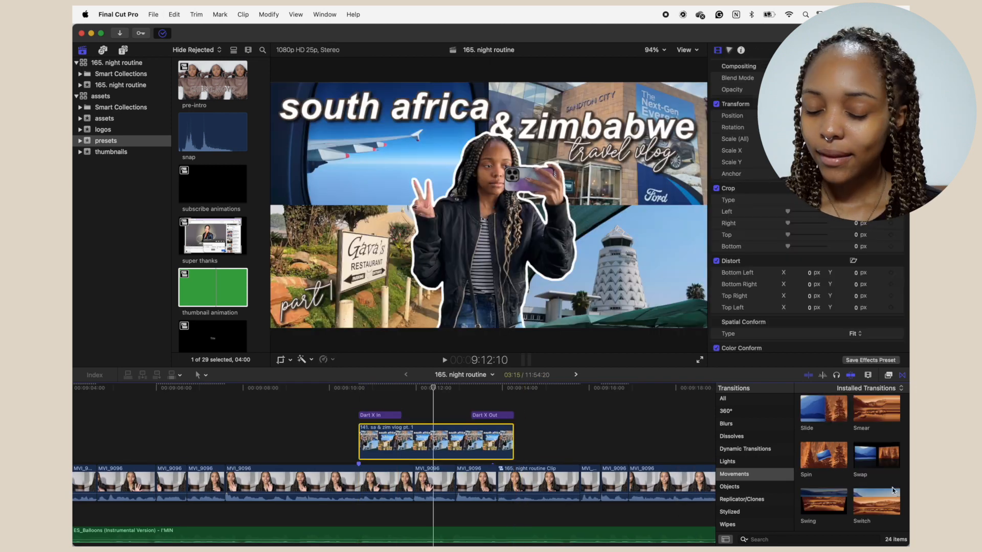
# - Apply the thumbnail - default effects preset to the travel vlog thumbnail and list all video effects
pyautogui.click(889, 375)
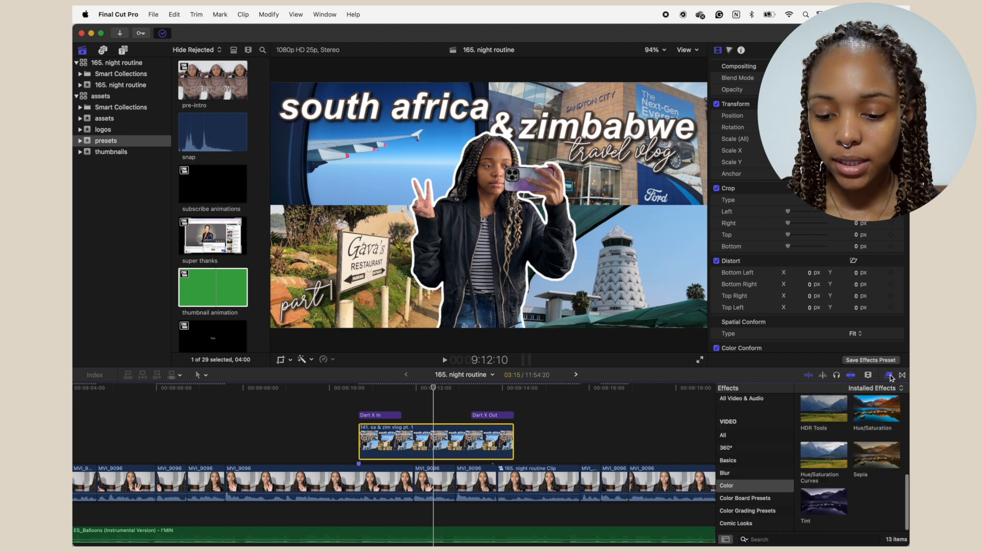
pyautogui.doubleClick(877, 436)
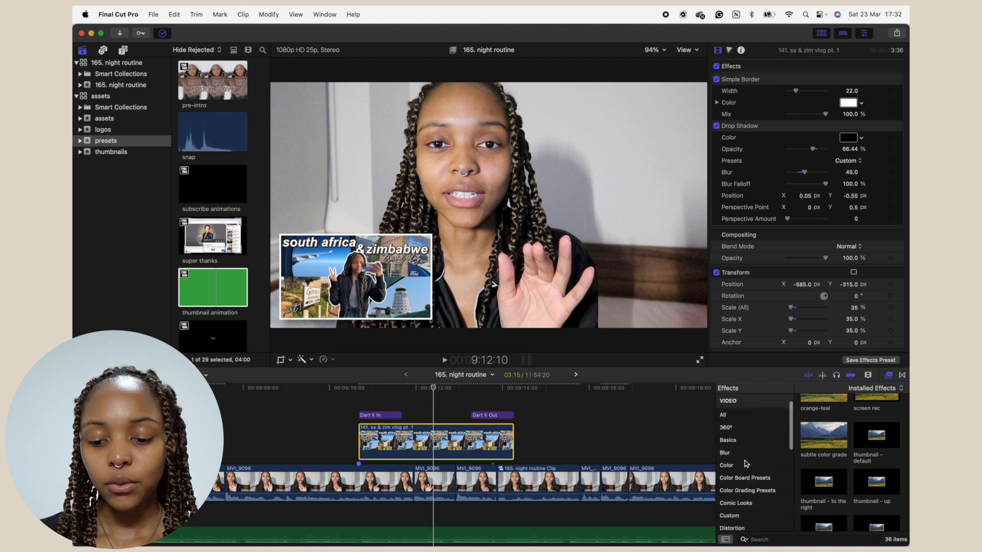
pyautogui.click(734, 417)
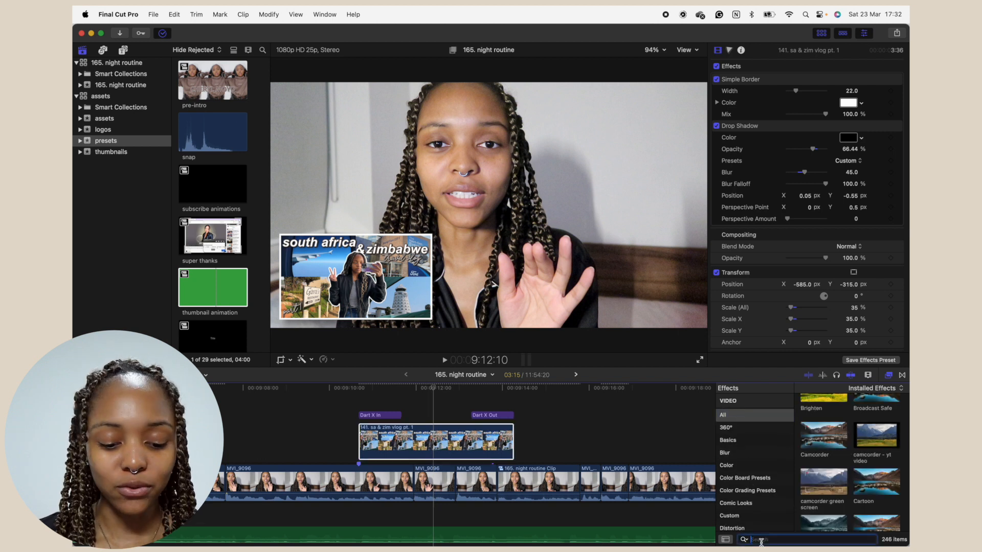
# - Search the effects for "border" and "drop" and review the travel vlog thumbnail's Simple Border, Drop Shadow and Transform settings
pyautogui.write('border')
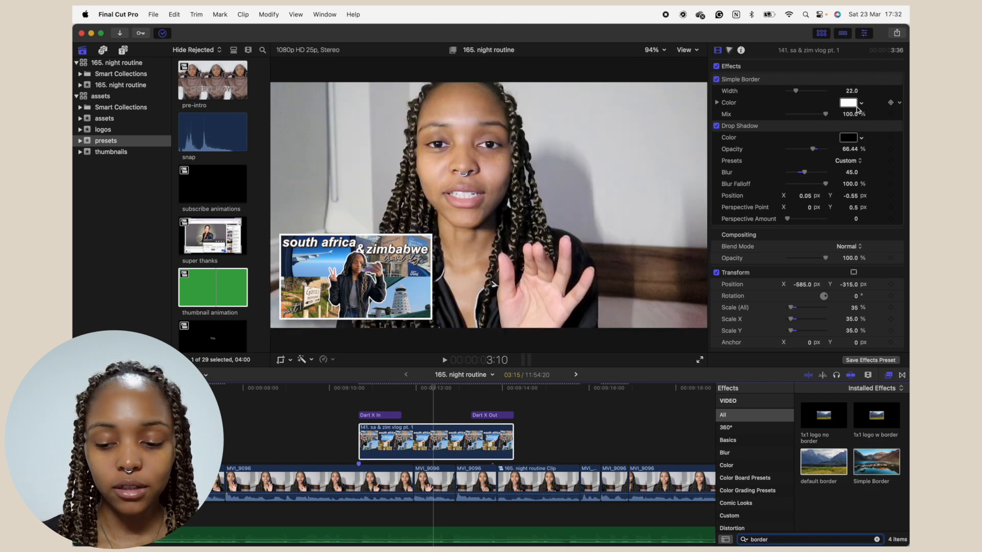
pyautogui.press('Escape')
pyautogui.scroll(-3, 839, 215)
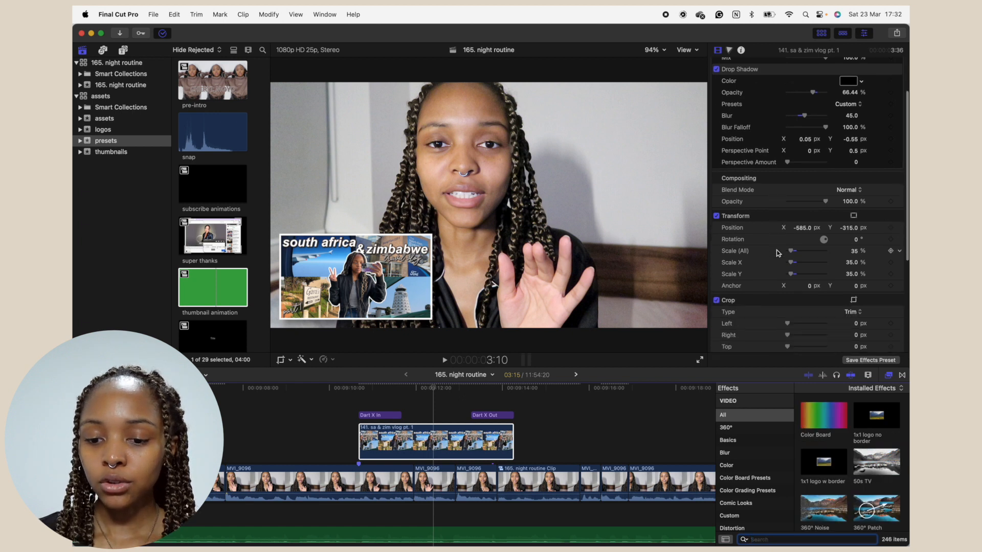
pyautogui.moveTo(433, 231)
pyautogui.mouseDown()
pyautogui.moveTo(461, 213)
pyautogui.moveTo(428, 236)
pyautogui.mouseUp()
pyautogui.moveTo(362, 281)
pyautogui.mouseDown()
pyautogui.moveTo(429, 223)
pyautogui.moveTo(347, 284)
pyautogui.mouseUp()
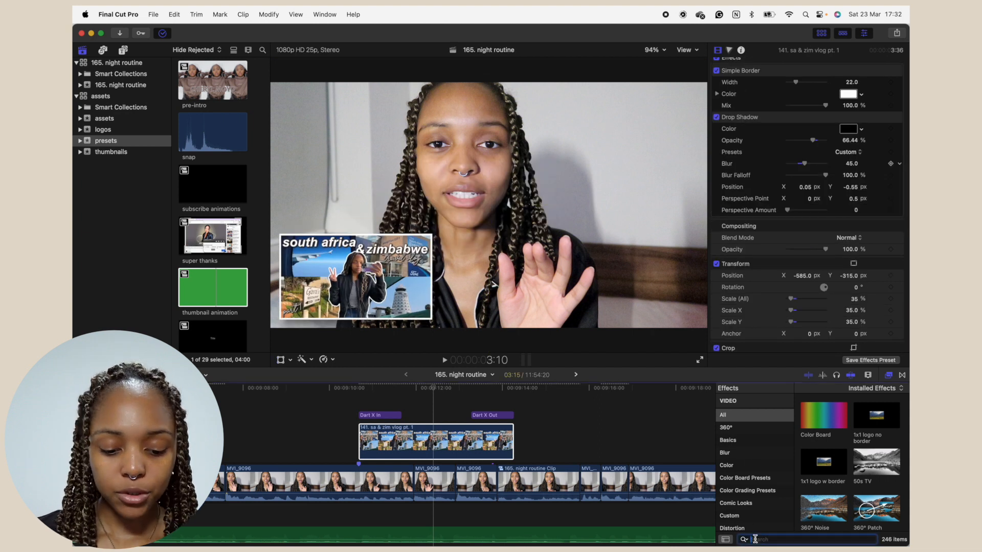
pyautogui.write('drop')
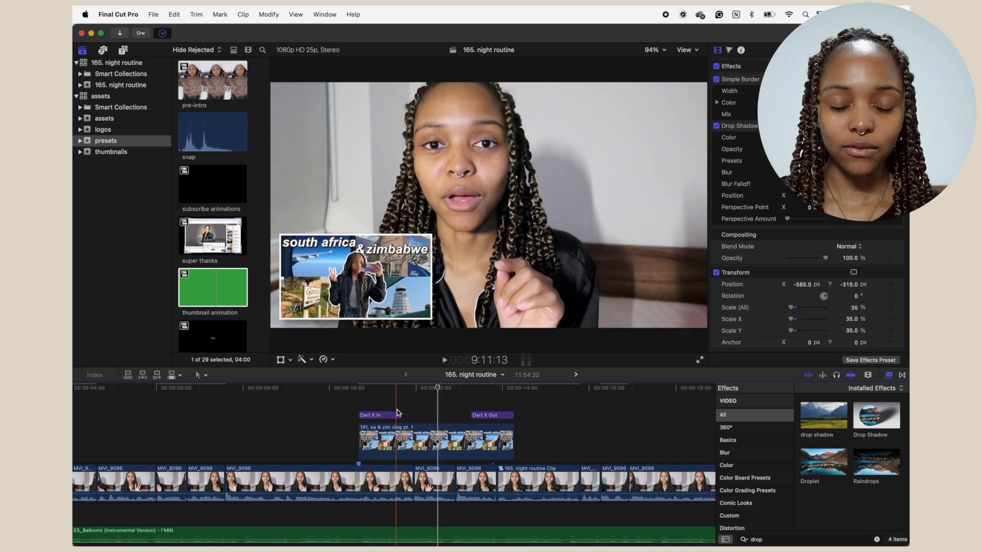
# - Combine the travel vlog thumbnail and its Dart X In and Dart X Out titles into a compound clip in the 165. night routine event and play it
pyautogui.moveTo(356, 402); pyautogui.dragTo(420, 422)
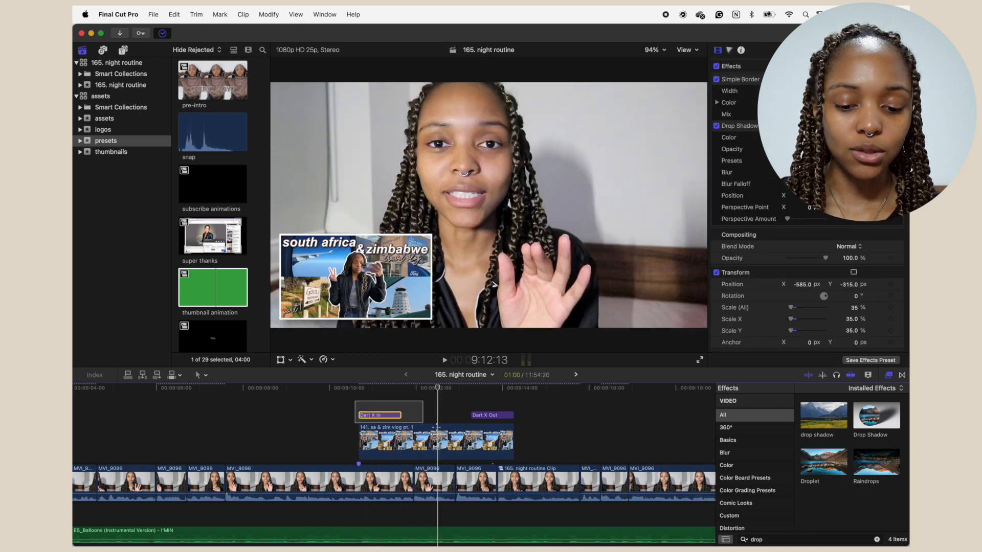
pyautogui.moveTo(487, 444); pyautogui.dragTo(487, 445)
pyautogui.hotkey('alt', 'g')
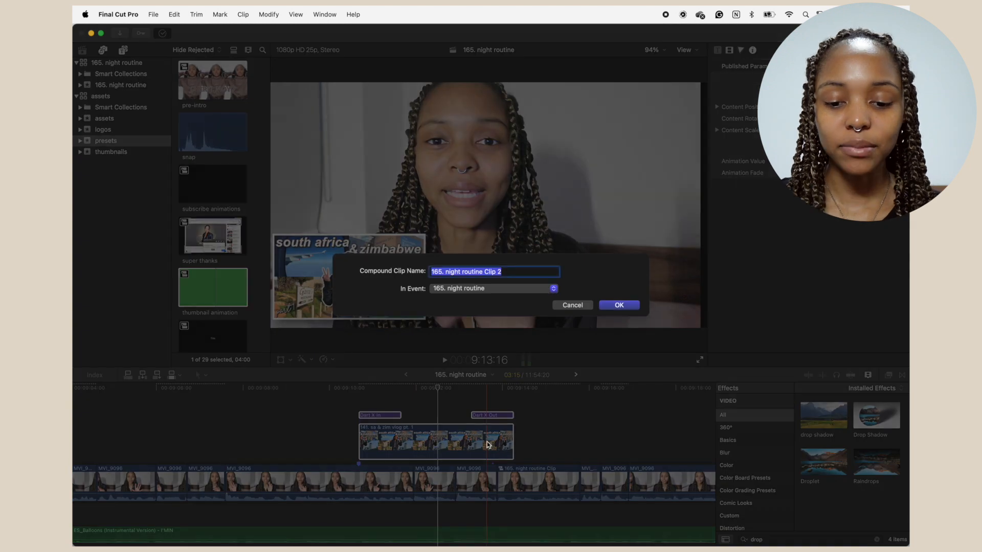
pyautogui.press('Return')
pyautogui.press('space')
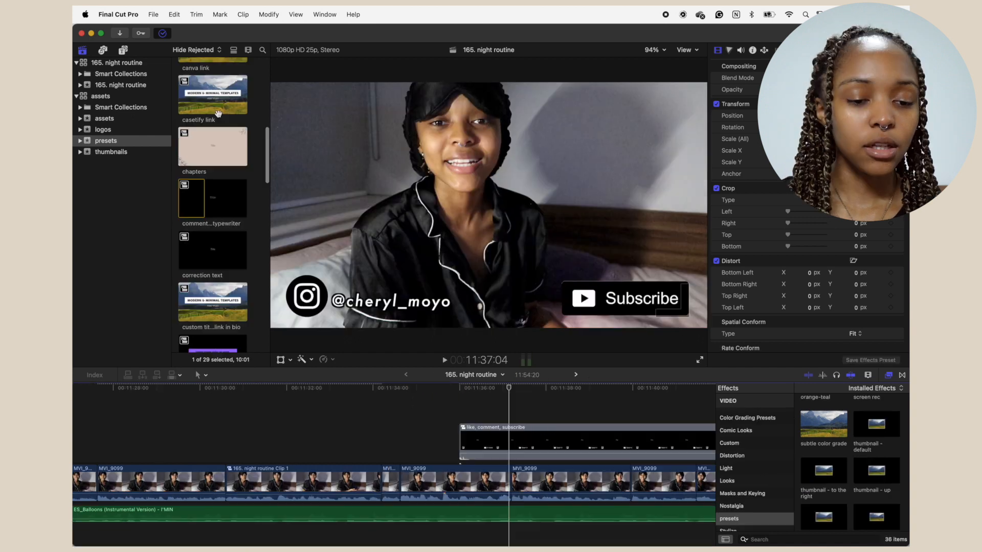
# - Place the #comment below preset above the MVI_9099 clips, ahead of the like, comment, subscribe clip
pyautogui.scroll(3, 213, 205)
pyautogui.scroll(5, 217, 107)
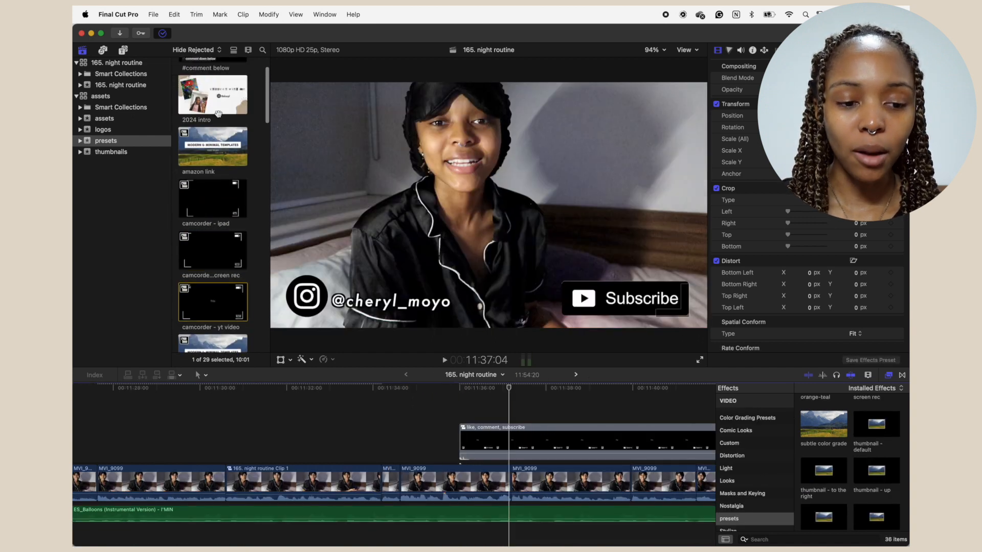
pyautogui.moveTo(215, 90); pyautogui.dragTo(276, 425)
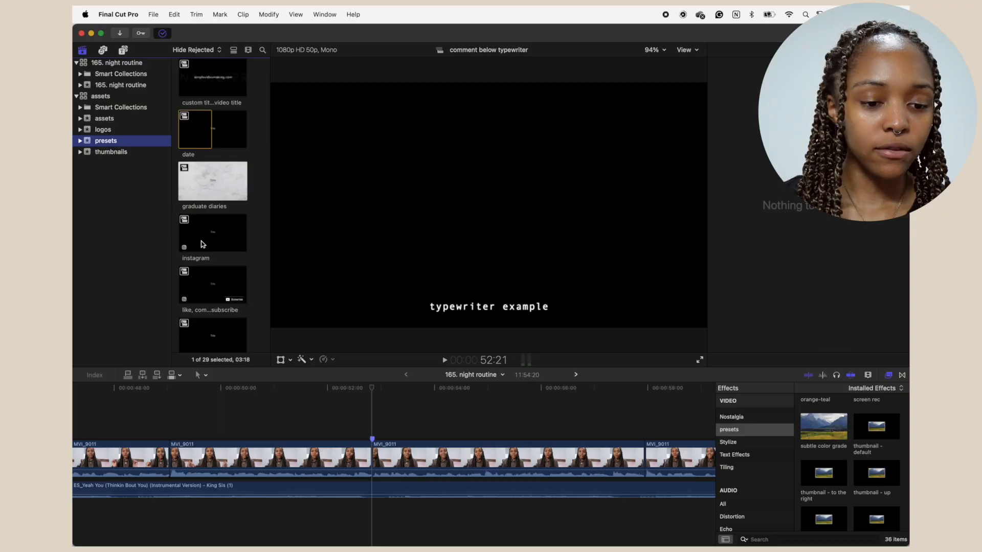
# - Open the subscribe animations preset, show the retime editor on the subscribe large clip and copy that clip
pyautogui.scroll(5, 204, 179)
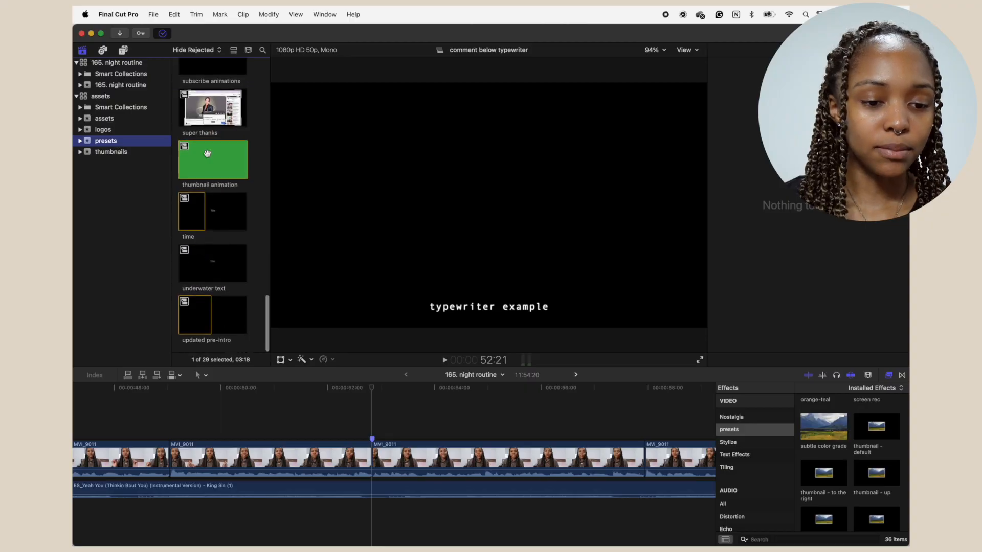
pyautogui.doubleClick(207, 96)
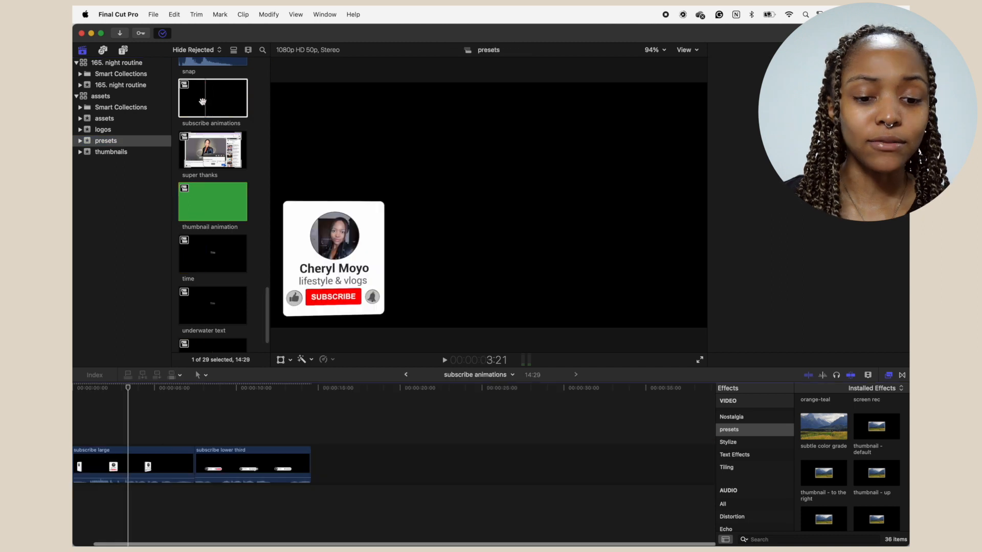
pyautogui.click(125, 453)
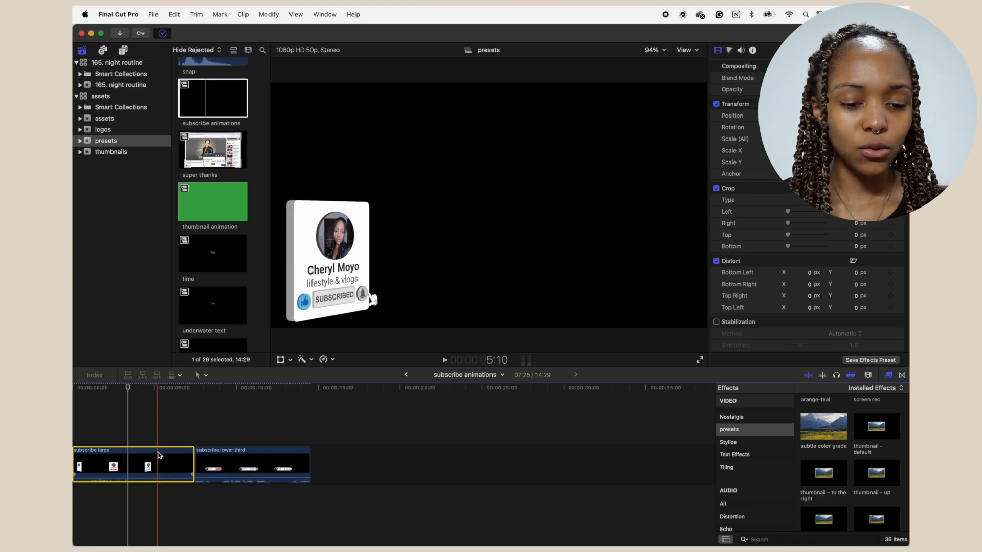
pyautogui.hotkey('ctrl', 'alt', 'r')
pyautogui.click(119, 463)
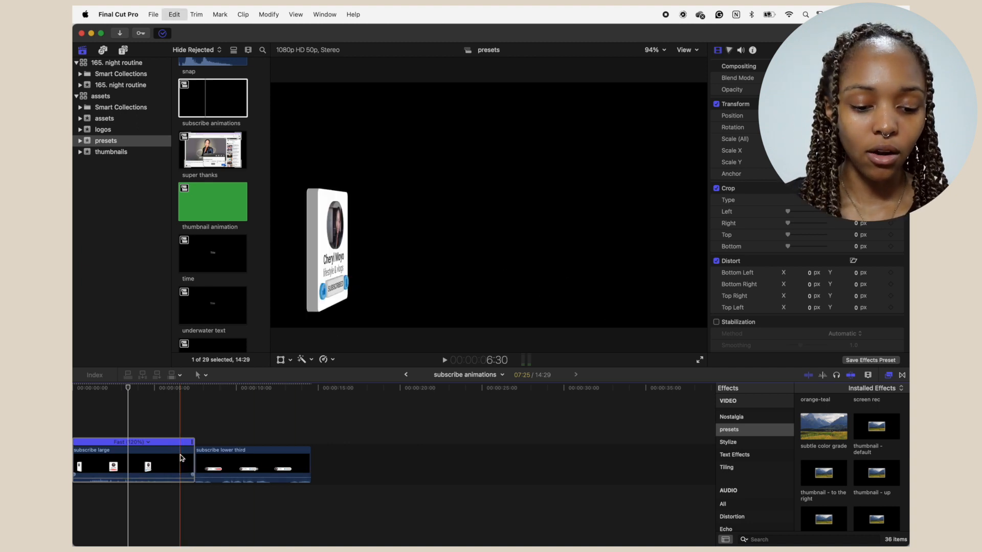
# - Return to the 165. night routine timeline, connect the copied subscribe large clip above MVI_9011 at 52:21 and play it back
pyautogui.click(406, 375)
pyautogui.hscroll(1, 386, 422)
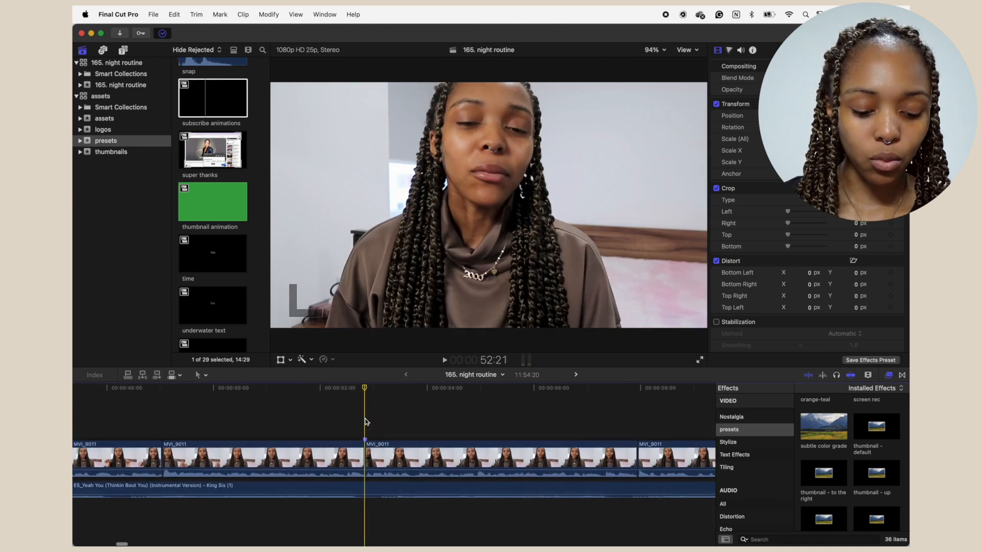
pyautogui.hotkey('alt', 'v')
pyautogui.press('space')
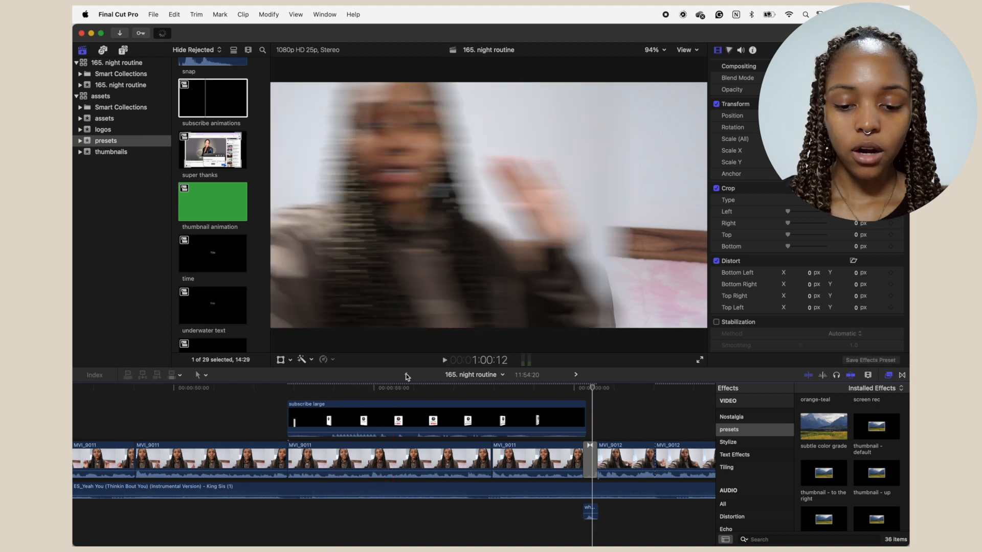
pyautogui.click(575, 375)
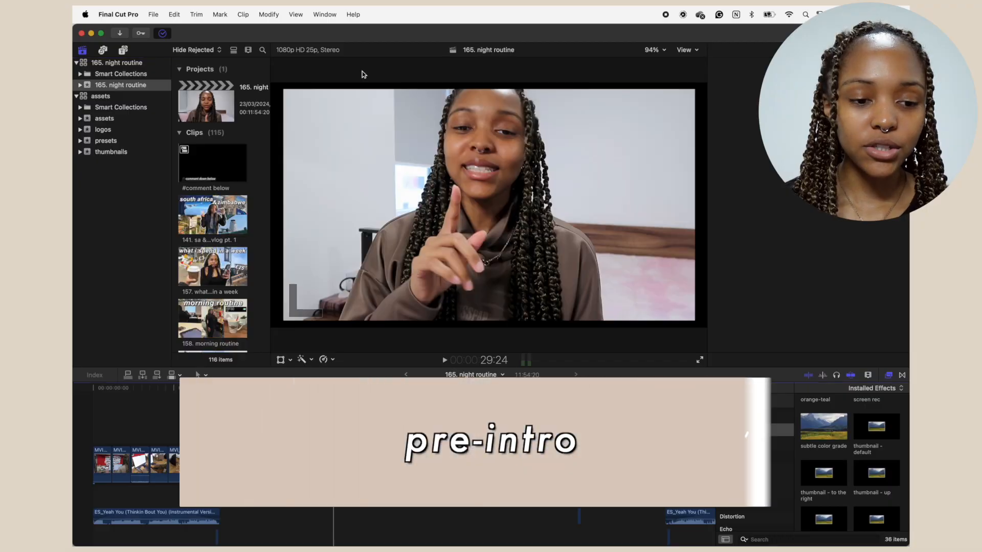
# - Create a new project named pre-intro in the 165. night routine event
pyautogui.press('super+4')
pyautogui.click(153, 14)
pyautogui.moveTo(188, 34)
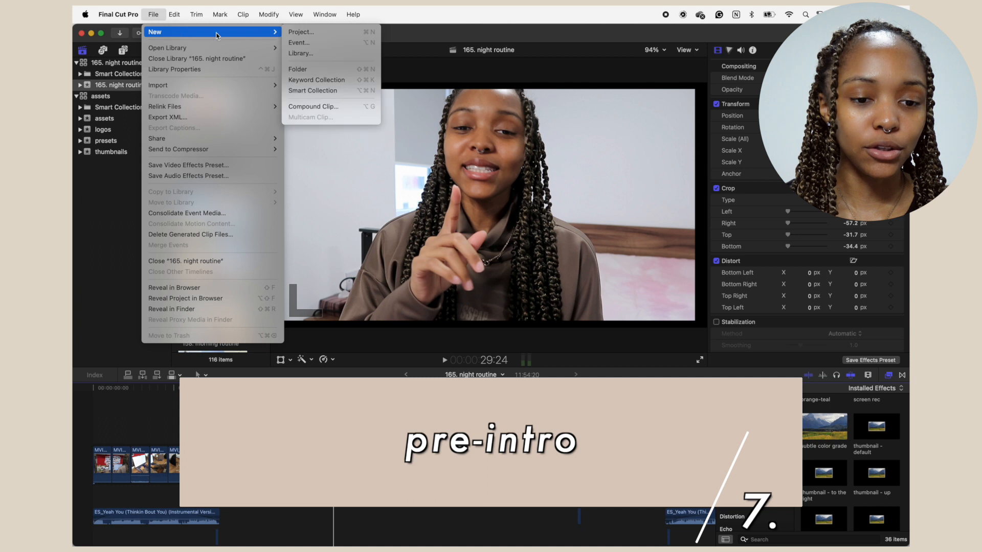
pyautogui.click(302, 31)
pyautogui.write('pre-intro')
pyautogui.press('Return')
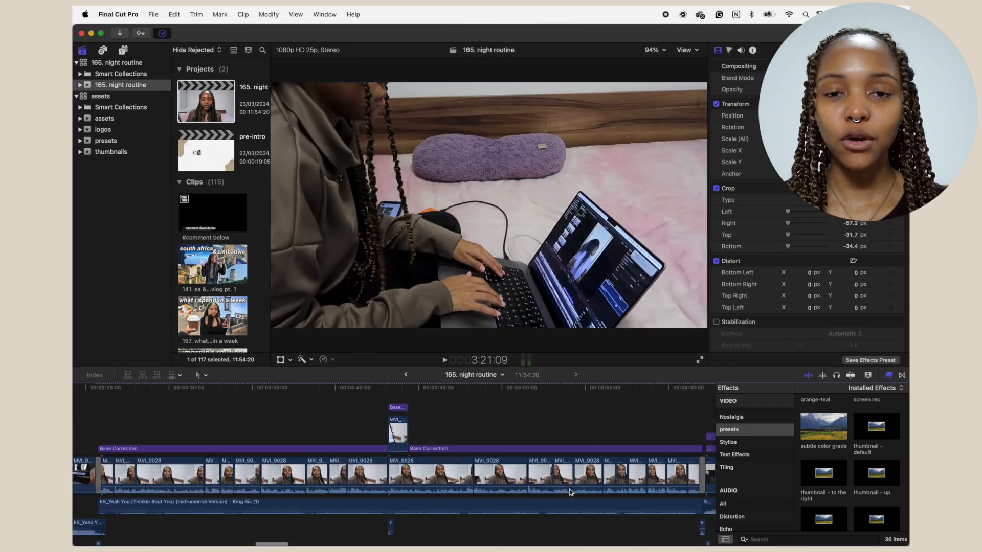
# - Change the example title over the last MVI_9099 clips in pre-intro to "ROUTINE" with "after uni night" as its second text
pyautogui.hscroll(20, 570, 492)
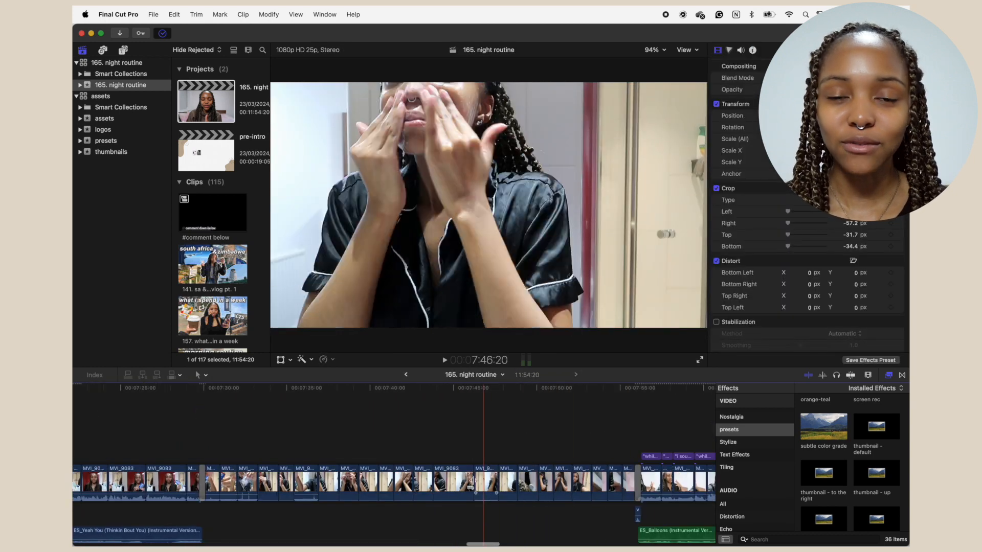
pyautogui.hscroll(-6, 472, 481)
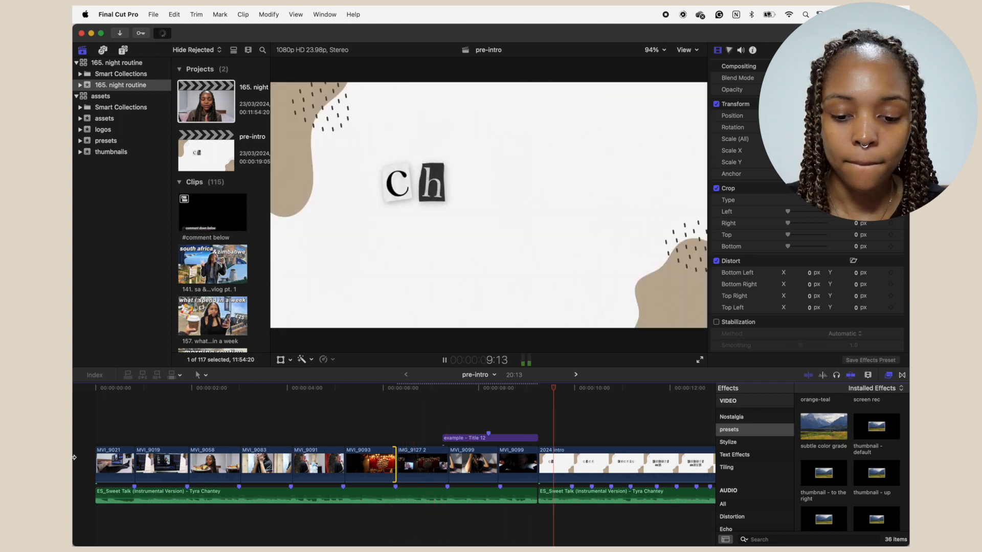
pyautogui.click(519, 423)
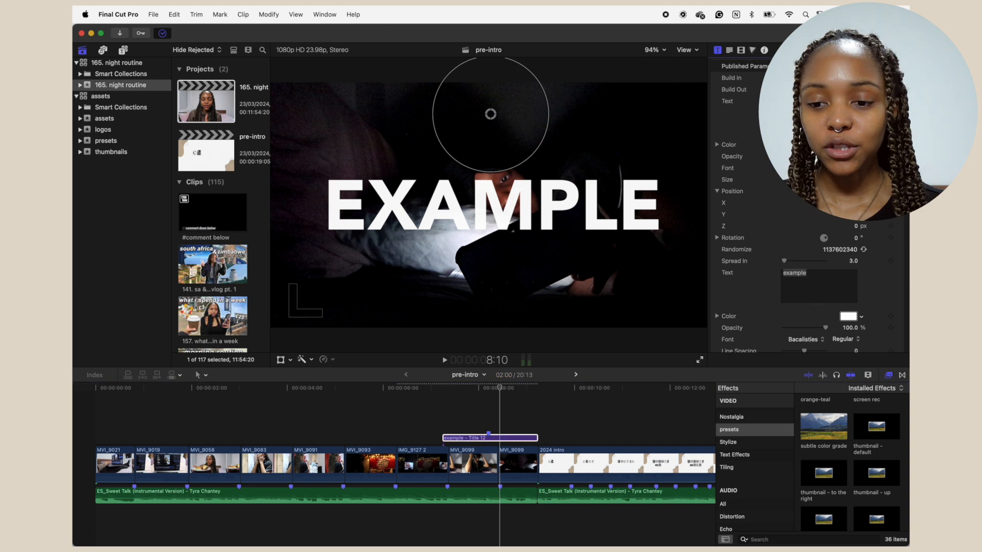
pyautogui.write('ROUTINE')
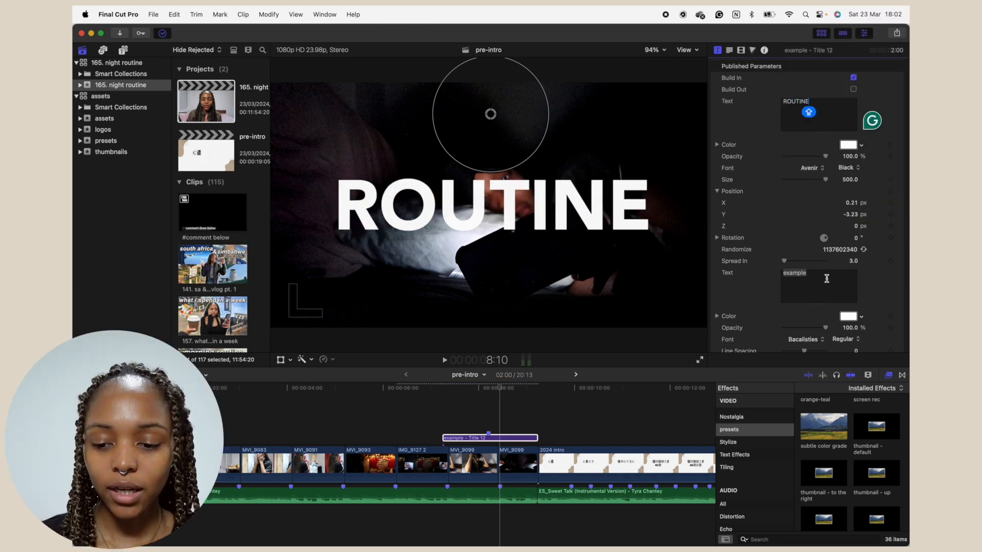
pyautogui.click(827, 279)
pyautogui.write('after uni night')
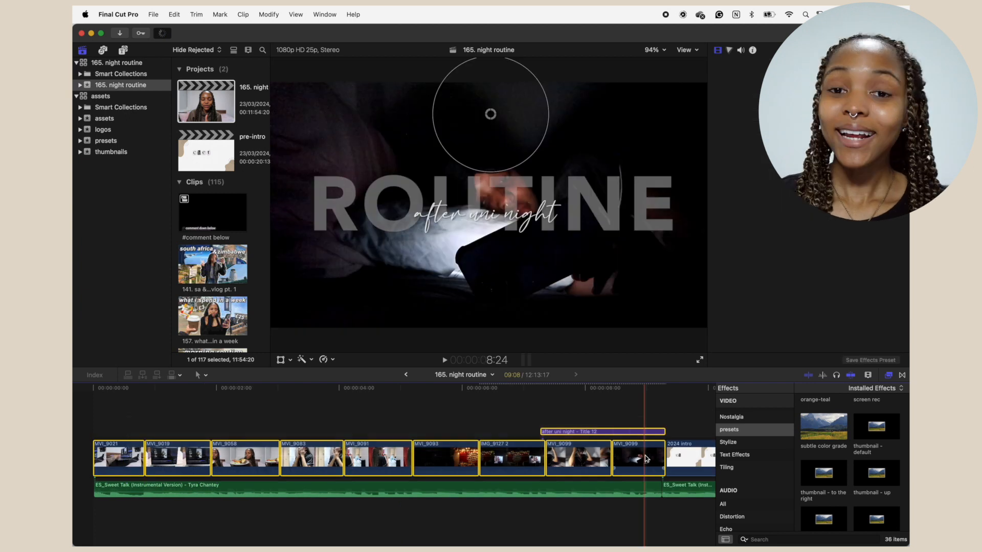
# - Combine the pre-intro montage clips and title into a compound clip and lay it over the updated intro screen at the timeline start
pyautogui.hotkey('alt', 'g')
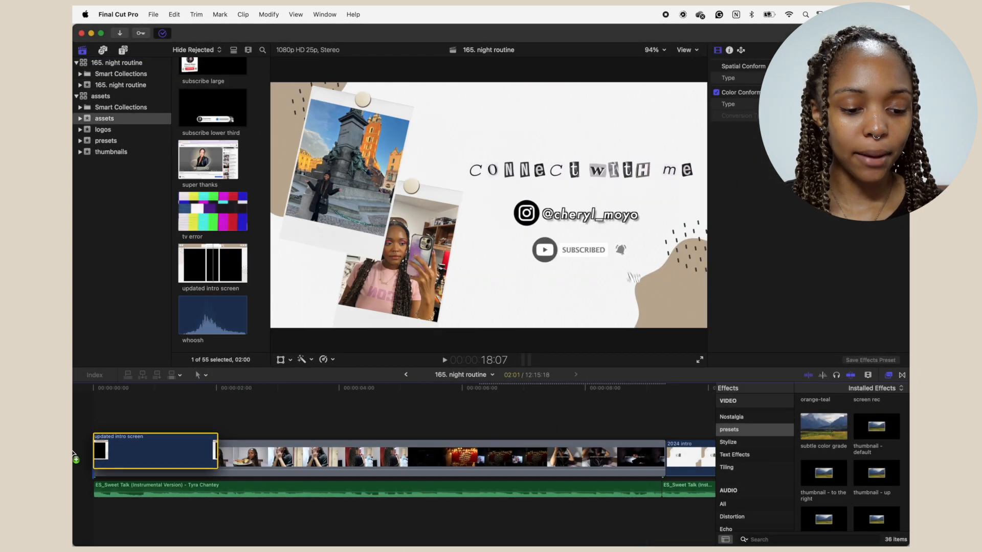
pyautogui.moveTo(73, 453); pyautogui.dragTo(216, 462)
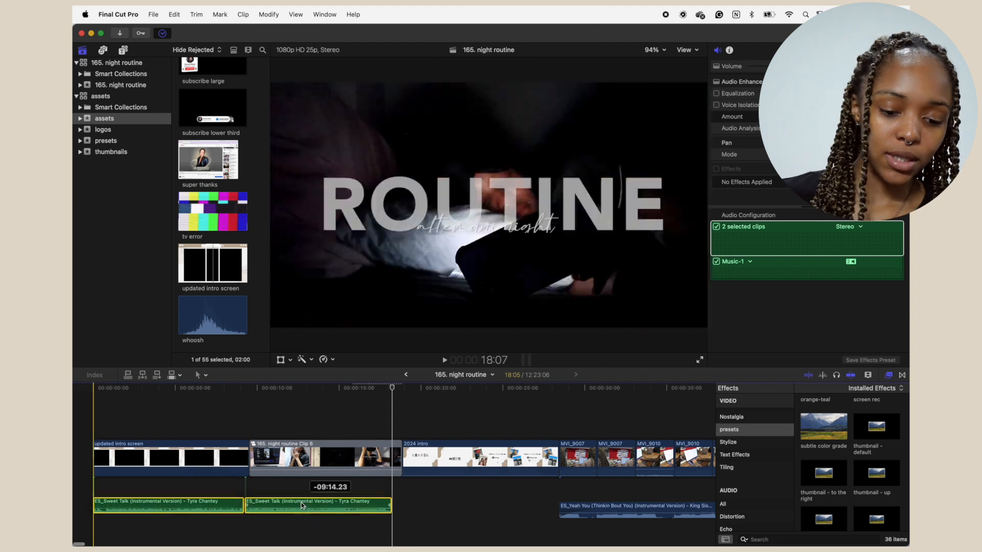
pyautogui.moveTo(314, 457); pyautogui.dragTo(138, 411)
pyautogui.click(252, 410)
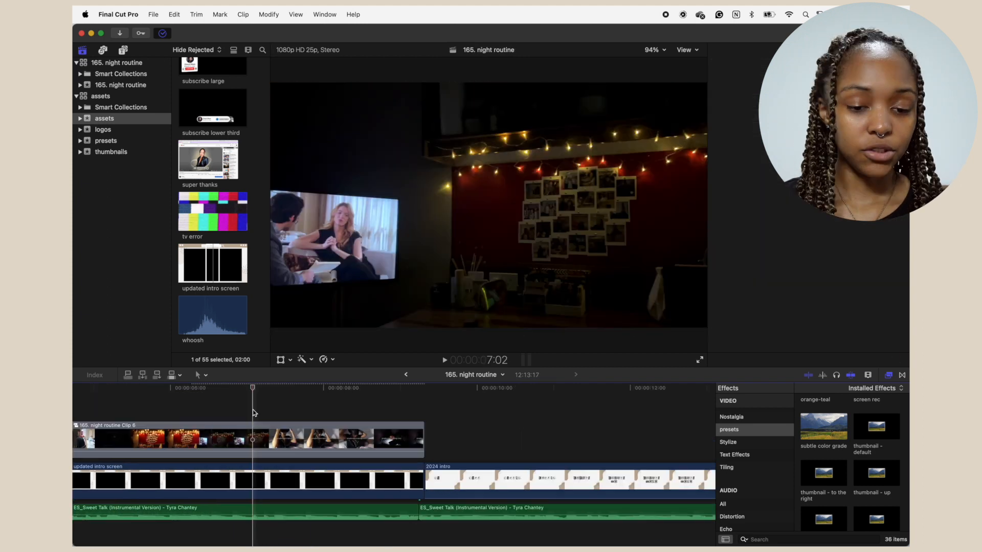
pyautogui.hscroll(-8, 252, 410)
# - Apply the custom intro screen crop and scale preset to the montage compound clip and play it back
pyautogui.click(402, 411)
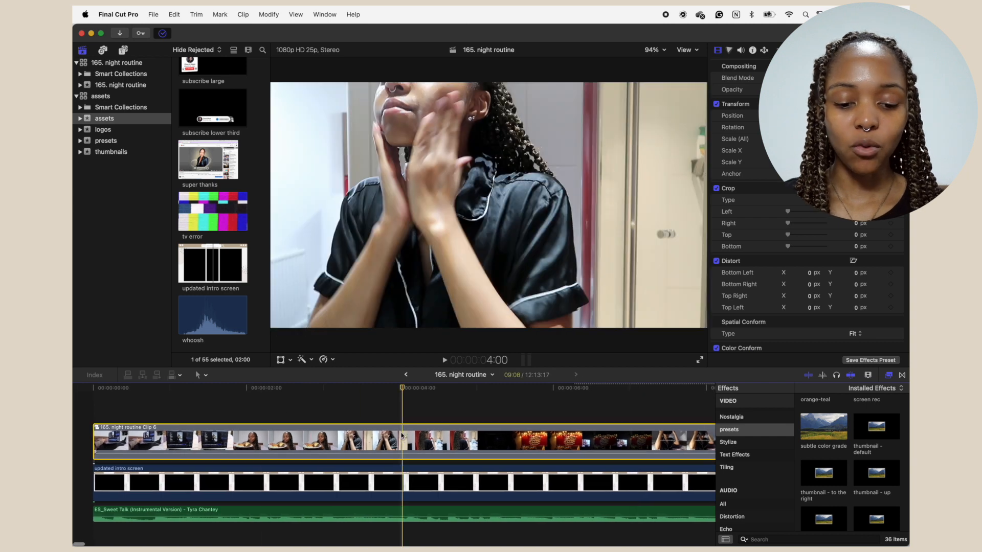
pyautogui.scroll(10, 900, 462)
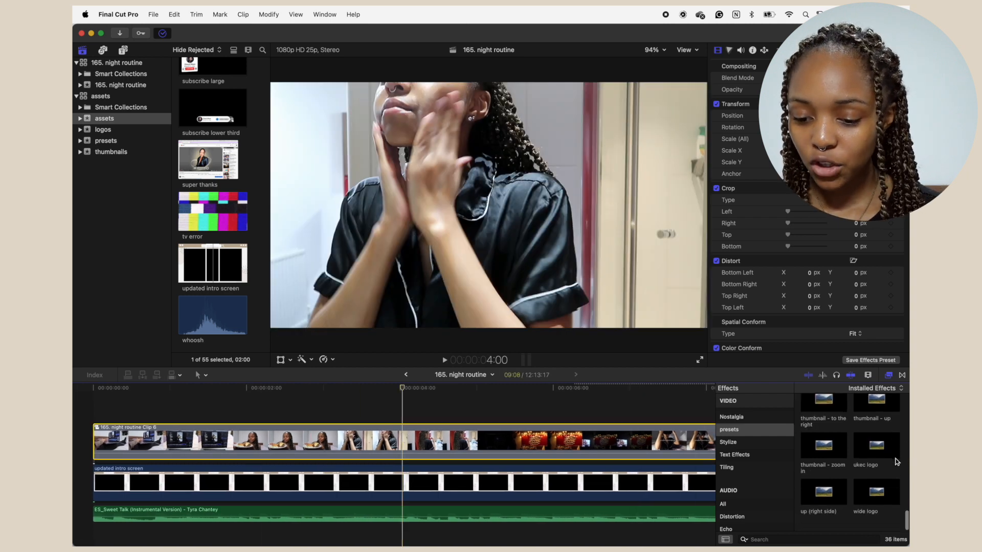
pyautogui.scroll(3, 896, 462)
pyautogui.click(878, 461)
pyautogui.doubleClick(877, 465)
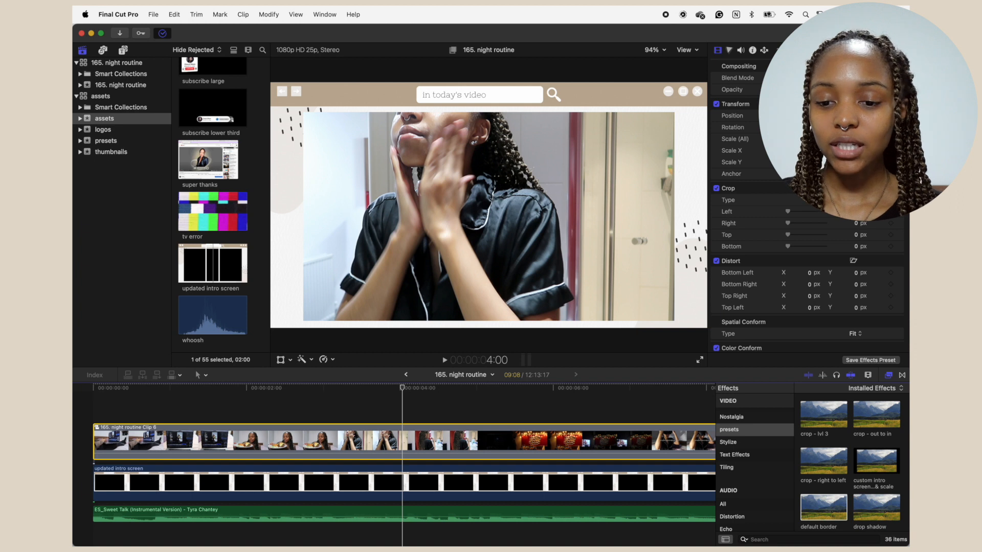
pyautogui.press('space')
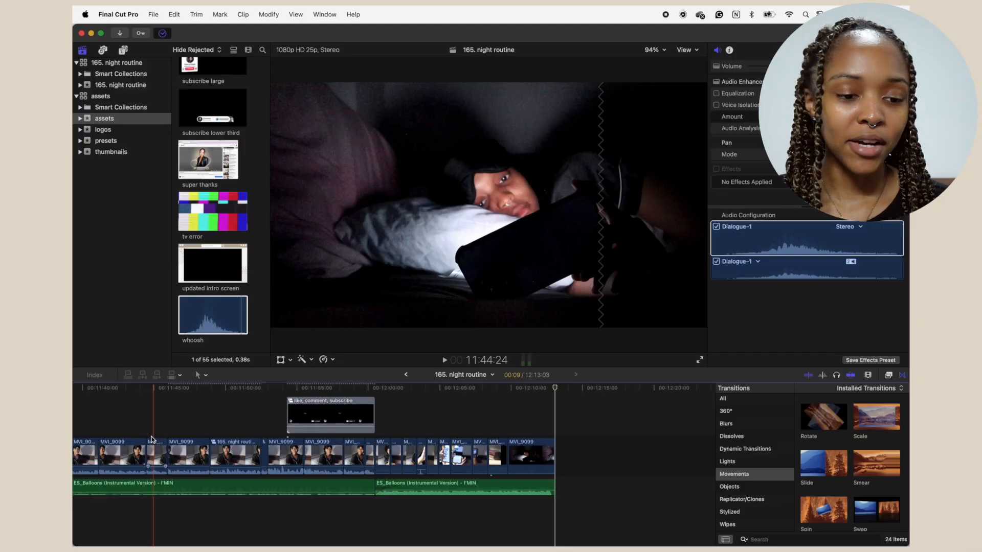
# - Add outro #5 from the assets event after the last MVI_9099 clip at the end of the timeline
pyautogui.scroll(10, 260, 265)
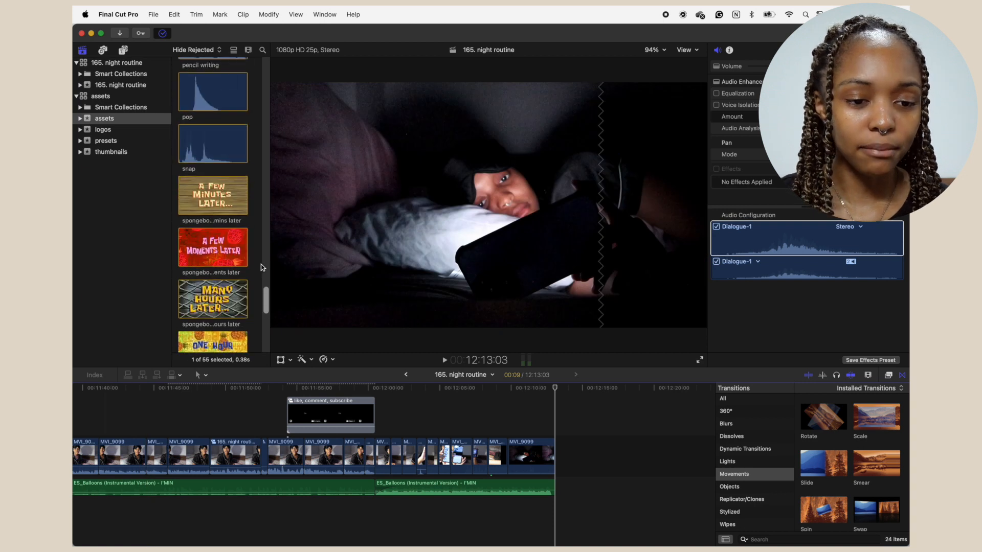
pyautogui.scroll(3, 261, 266)
pyautogui.moveTo(212, 240); pyautogui.dragTo(565, 457)
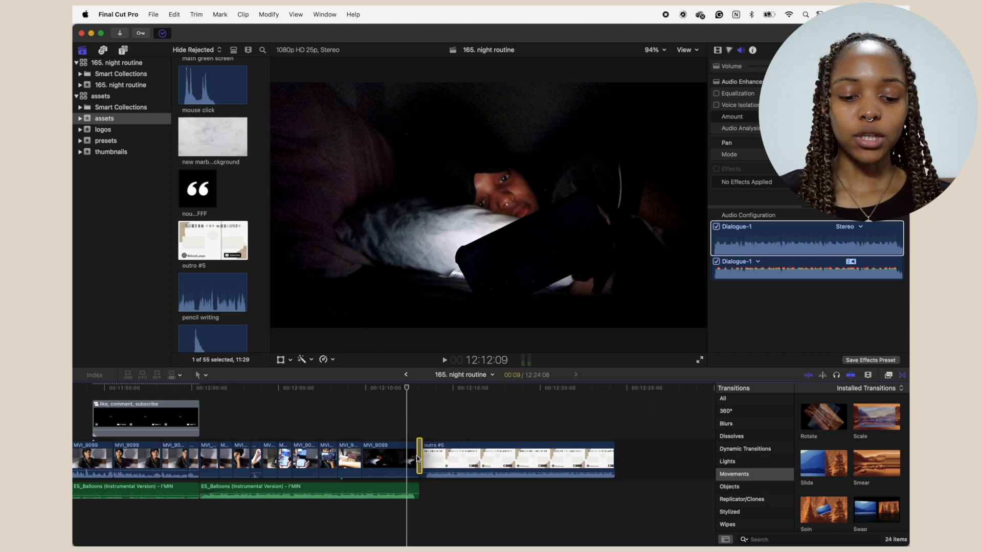
# - Replace the Slide transition between the last MVI_9099 clip and outro #5 with Fade To Color
pyautogui.click(417, 459)
pyautogui.scroll(-4, 267, 306)
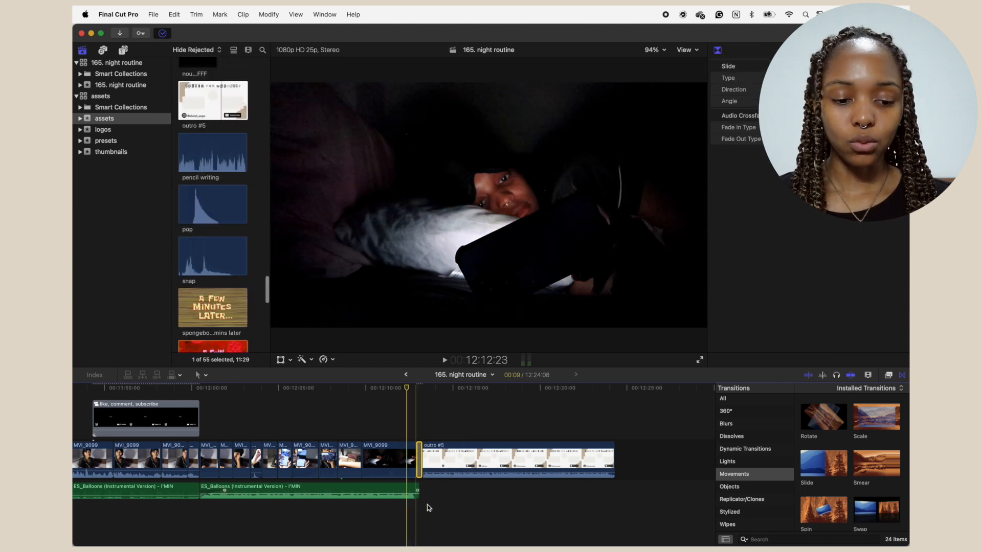
pyautogui.press('Delete')
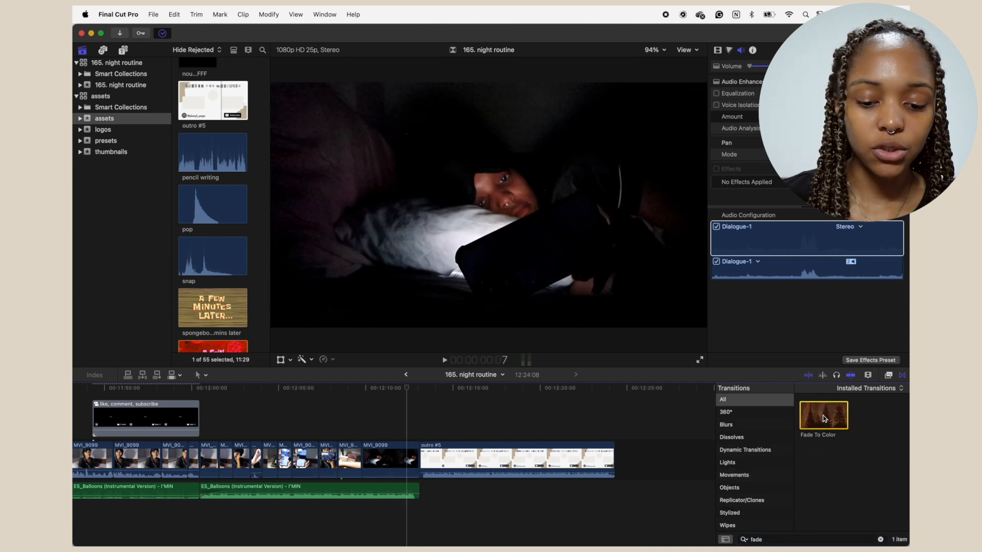
pyautogui.moveTo(398, 457); pyautogui.dragTo(419, 456)
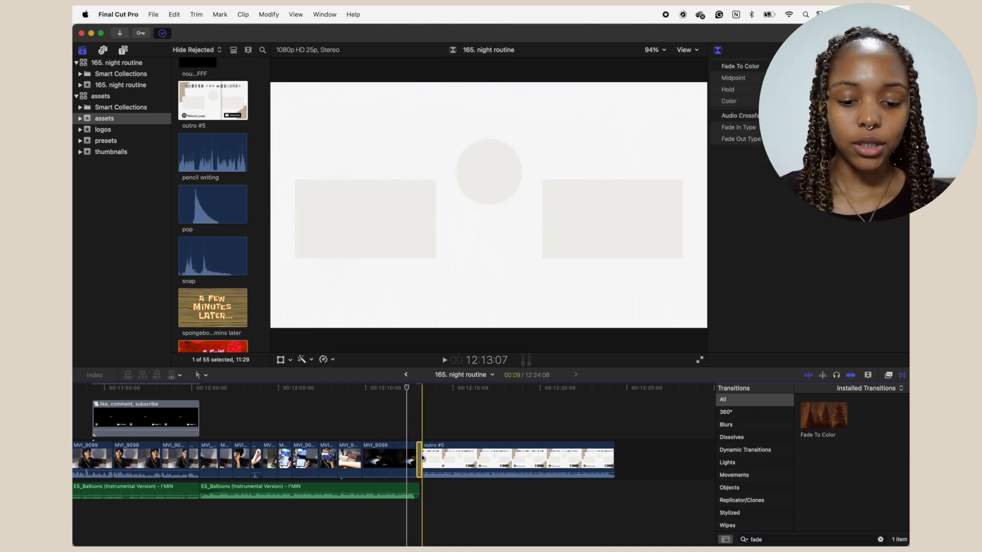
# - Lengthen the Fade To Color transition between the last MVI_9099 clip and outro #5
pyautogui.press('super+equal')
pyautogui.moveTo(420, 454); pyautogui.dragTo(490, 465)
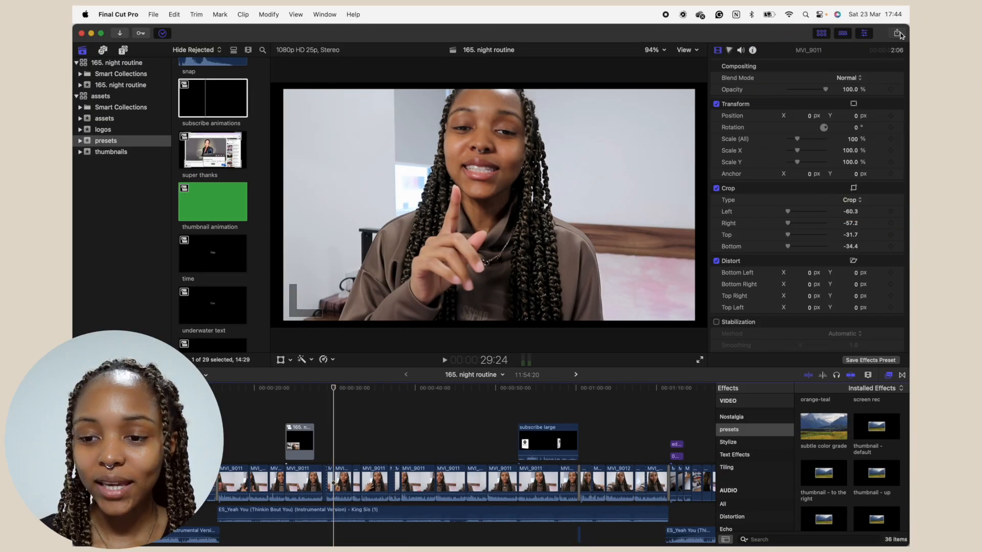
# - Review the Export File settings for the 165. night routine project, including format, codec and resolution, without exporting
pyautogui.click(897, 33)
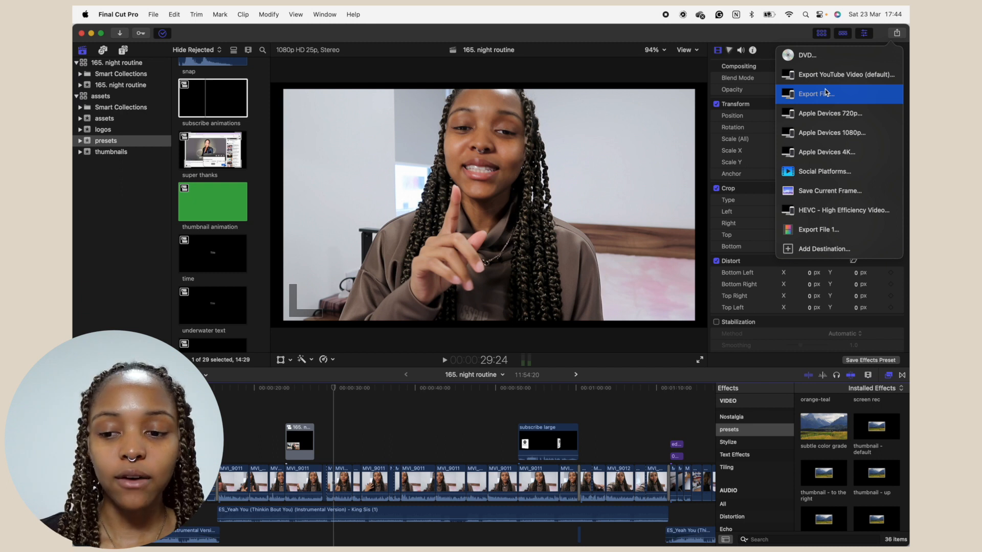
pyautogui.click(824, 93)
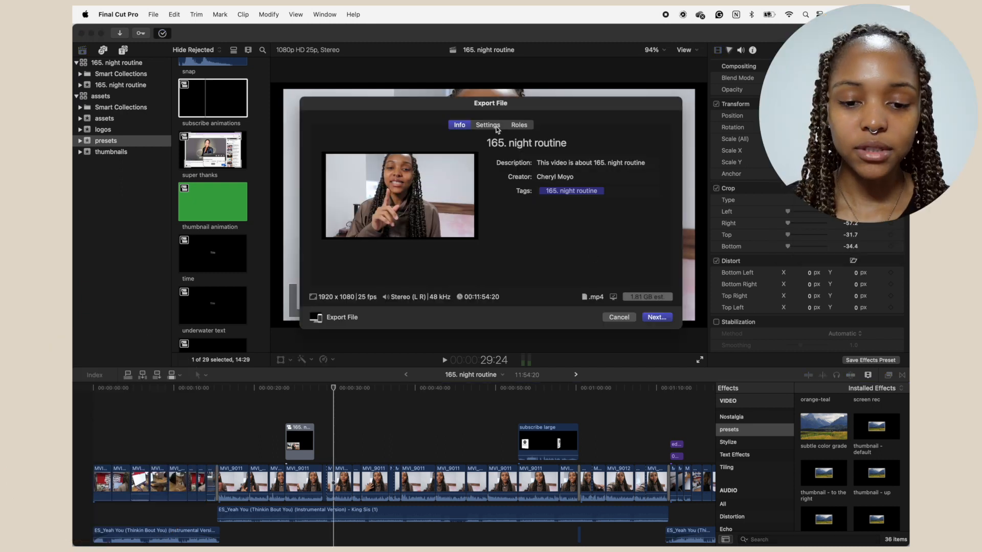
pyautogui.click(495, 126)
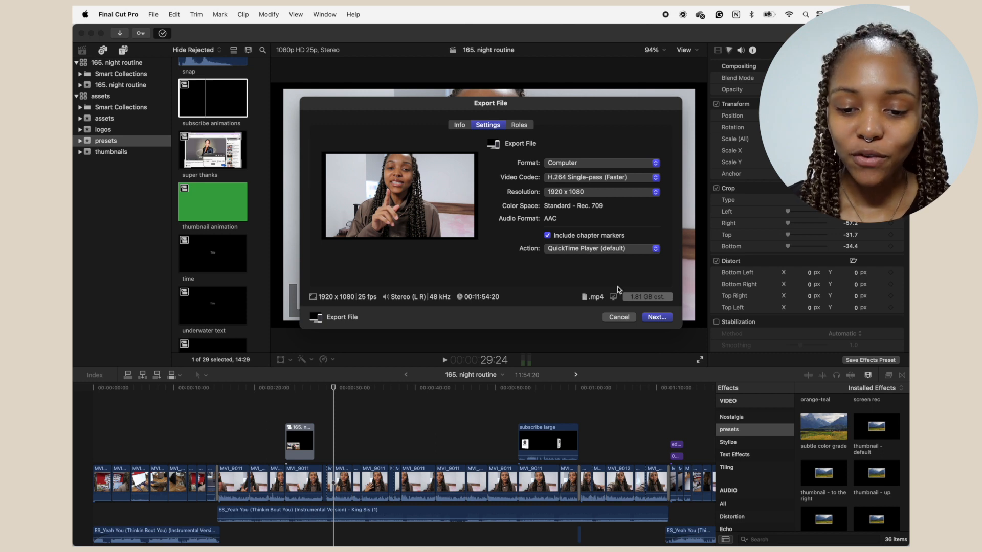
pyautogui.click(619, 317)
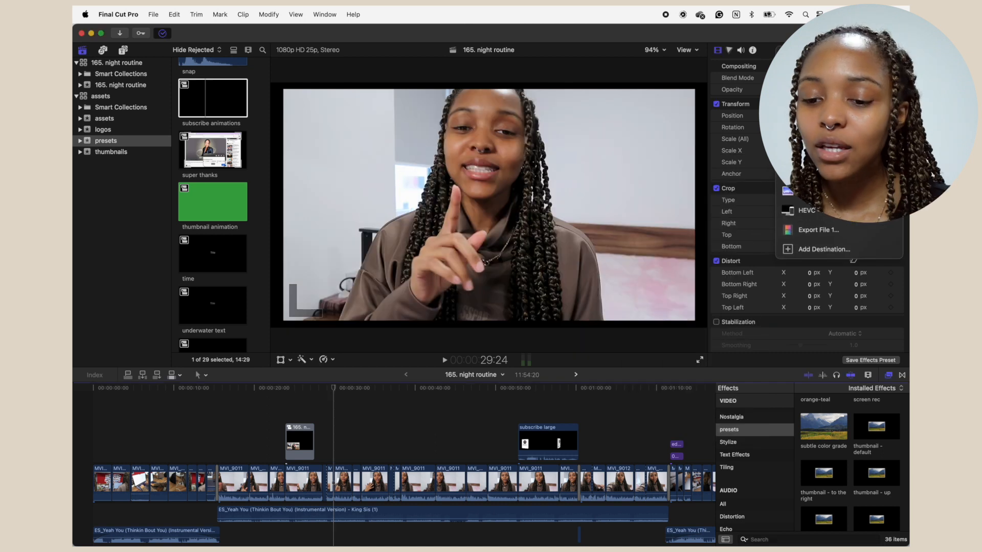
# - In the export destinations, set Export File 1's format to Video and Audio and Export YouTube Video's resolution to 4096 x 2160
pyautogui.click(824, 249)
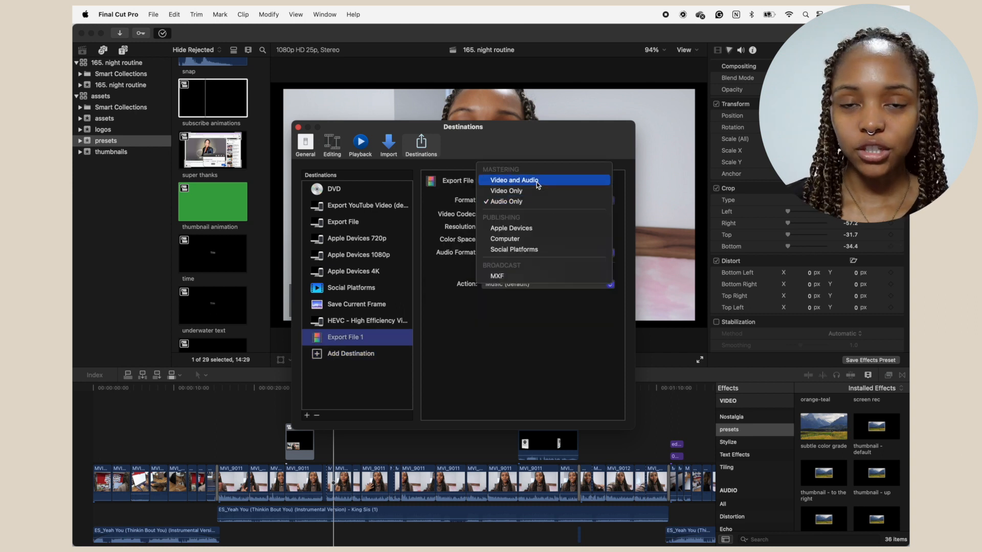
pyautogui.click(537, 183)
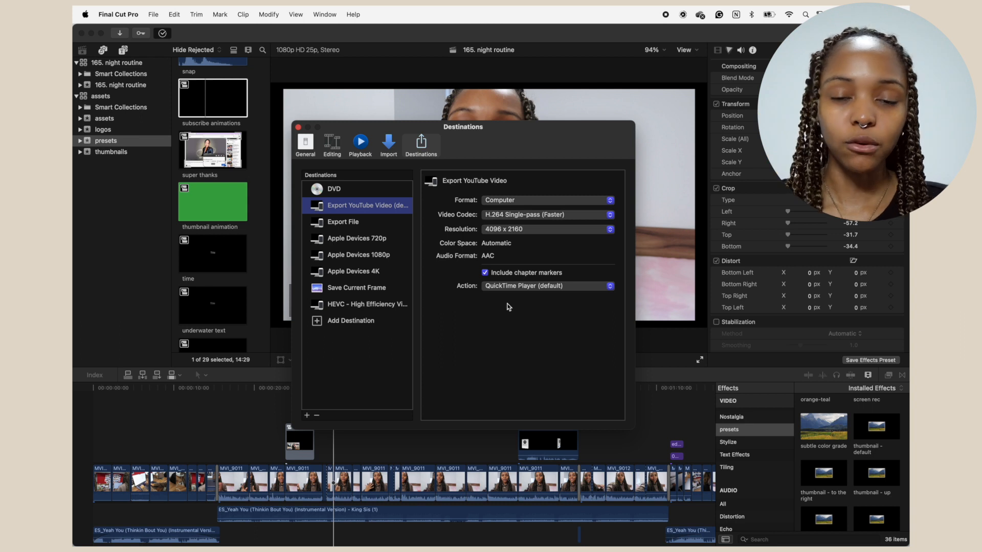
pyautogui.click(507, 229)
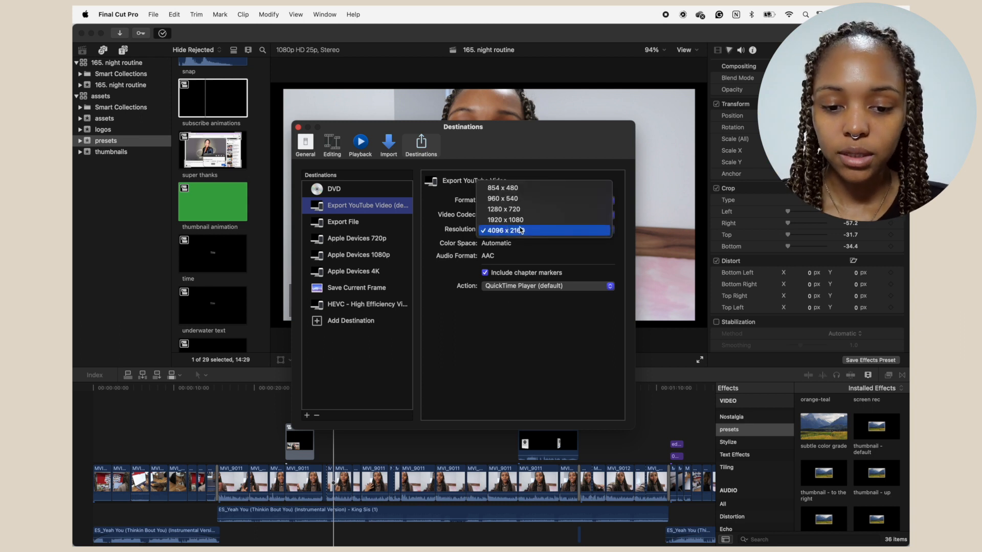
pyautogui.click(520, 225)
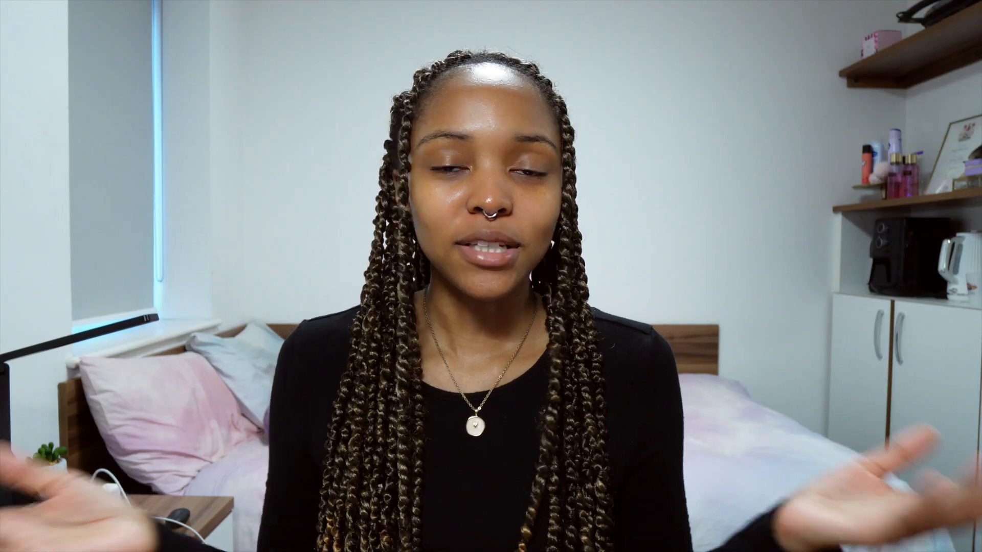